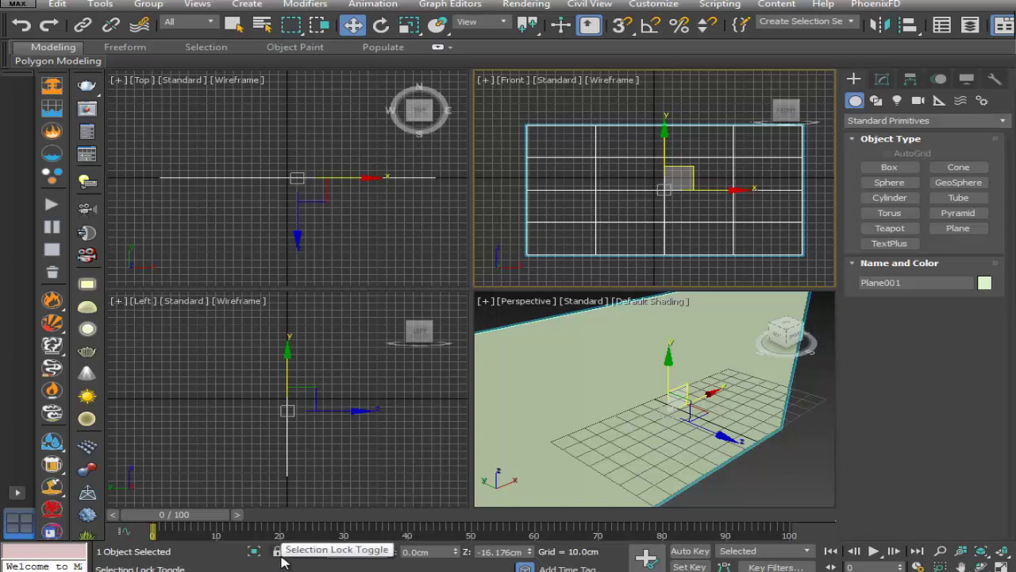
# Move the plane to the origin by setting its X and Z positions to 0
pyautogui.write('0')
pyautogui.doubleClick(510, 550)
pyautogui.doubleClick(510, 550)
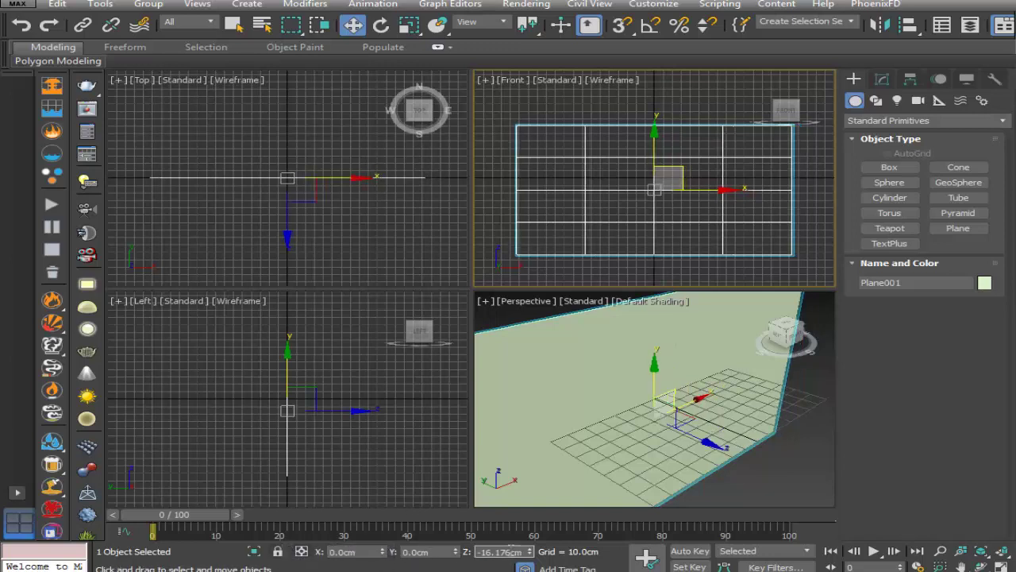
pyautogui.write('0')
pyautogui.write('0')
pyautogui.press('Return')
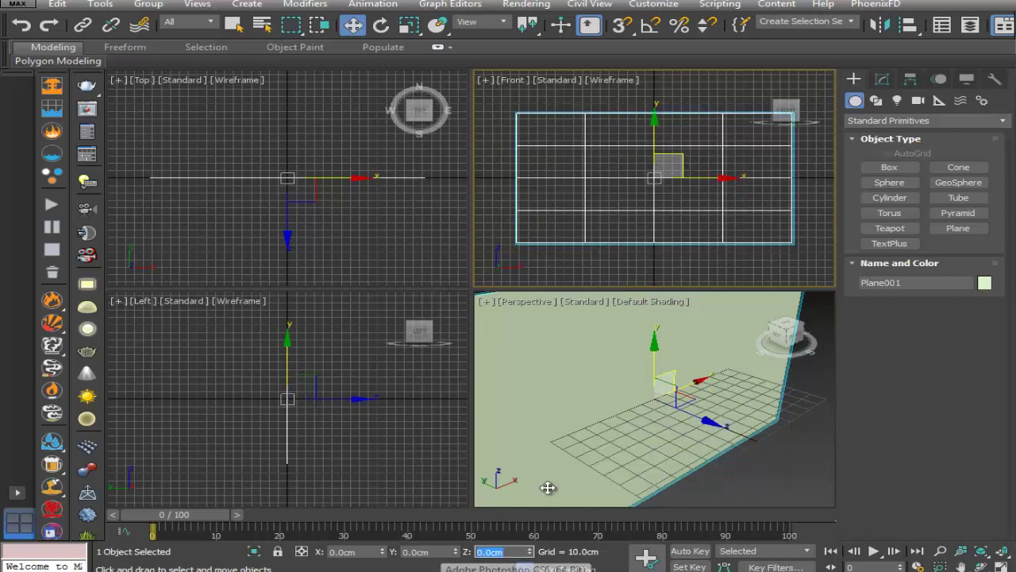
# Reduce the plane's length and width segments to 1 and clear the selection
pyautogui.scroll(-3, 585, 441)
pyautogui.moveTo(340, 408); pyautogui.dragTo(330, 408, button='middle')
pyautogui.middleClick(334, 218)
pyautogui.scroll(-2, 332, 215)
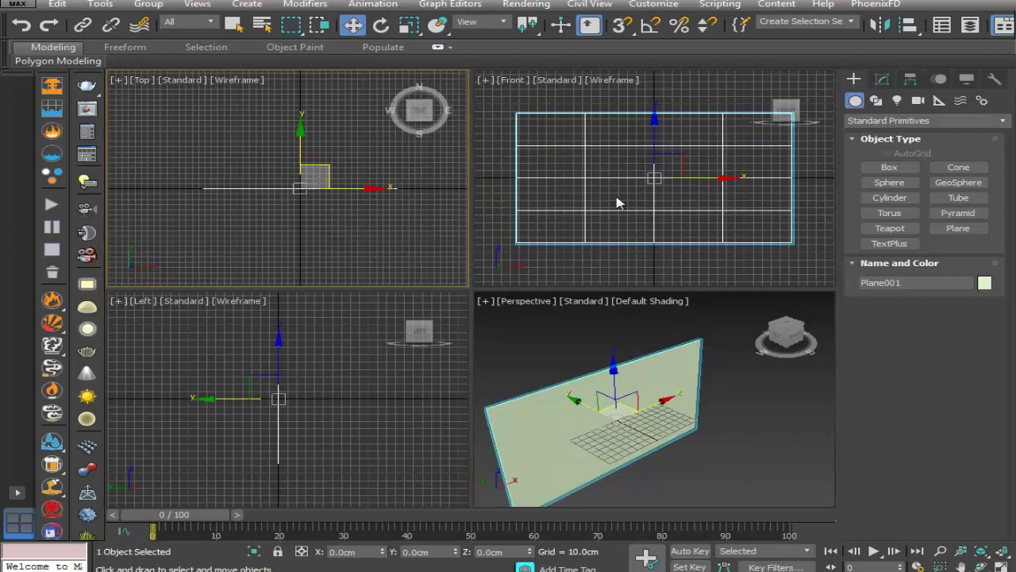
pyautogui.scroll(-2, 618, 203)
pyautogui.keyDown('alt'); pyautogui.moveTo(635, 362); pyautogui.dragTo(653, 337, button='middle'); pyautogui.keyUp('alt')
pyautogui.click(884, 79)
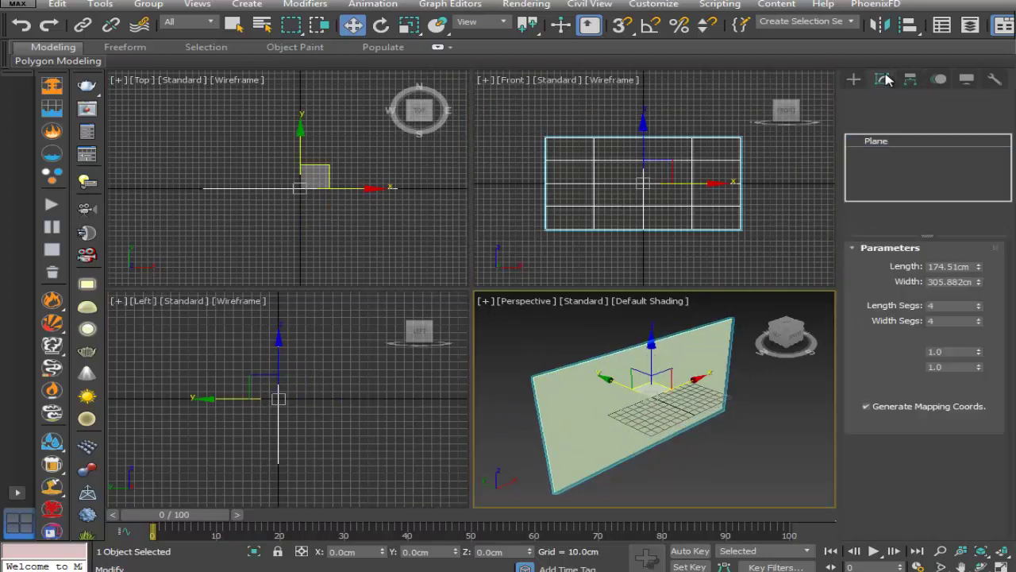
pyautogui.moveTo(979, 306); pyautogui.dragTo(981, 408)
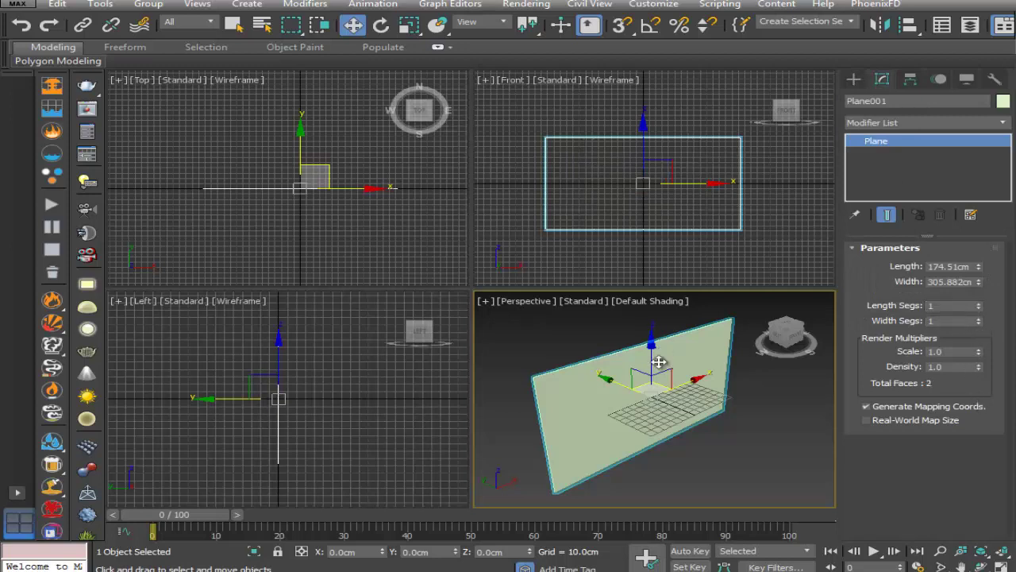
pyautogui.click(234, 25)
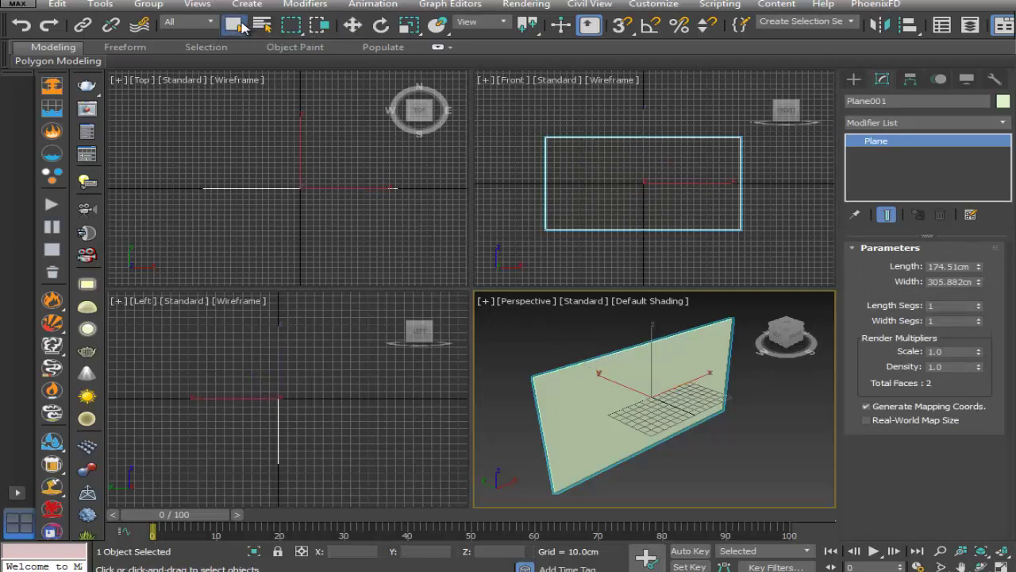
pyautogui.click(588, 431)
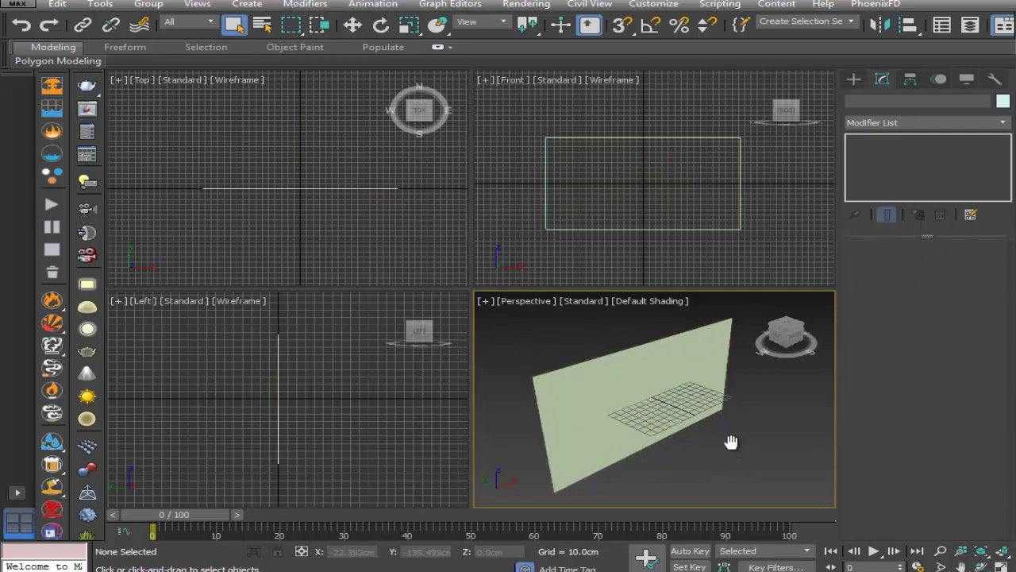
pyautogui.keyDown('alt'); pyautogui.moveTo(732, 442); pyautogui.dragTo(742, 504, button='middle'); pyautogui.keyUp('alt')
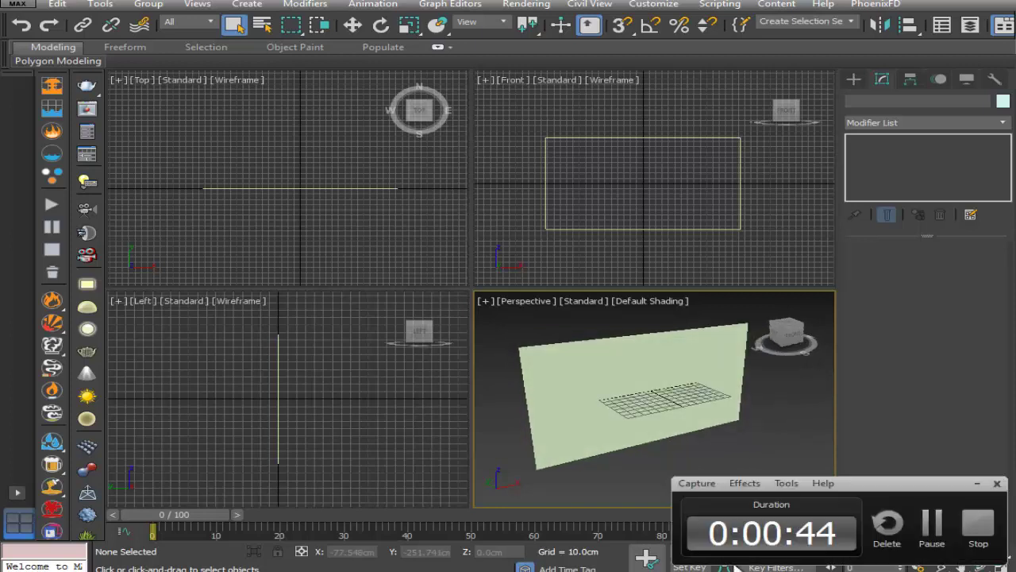
# Load the blueprint-front-left image as the diffuse bitmap of the first material and enable its display in the viewport
pyautogui.press('m')
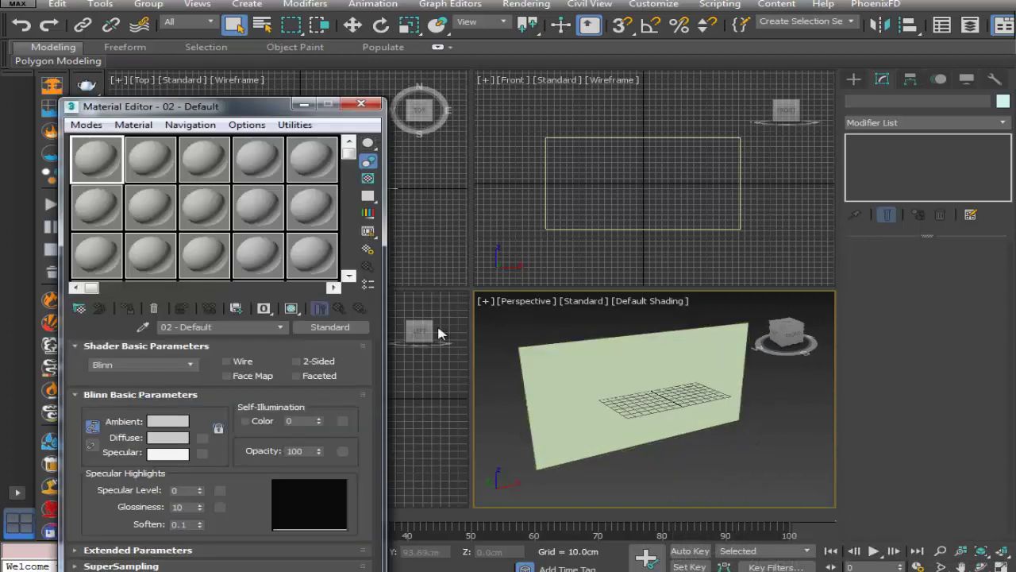
pyautogui.click(362, 105)
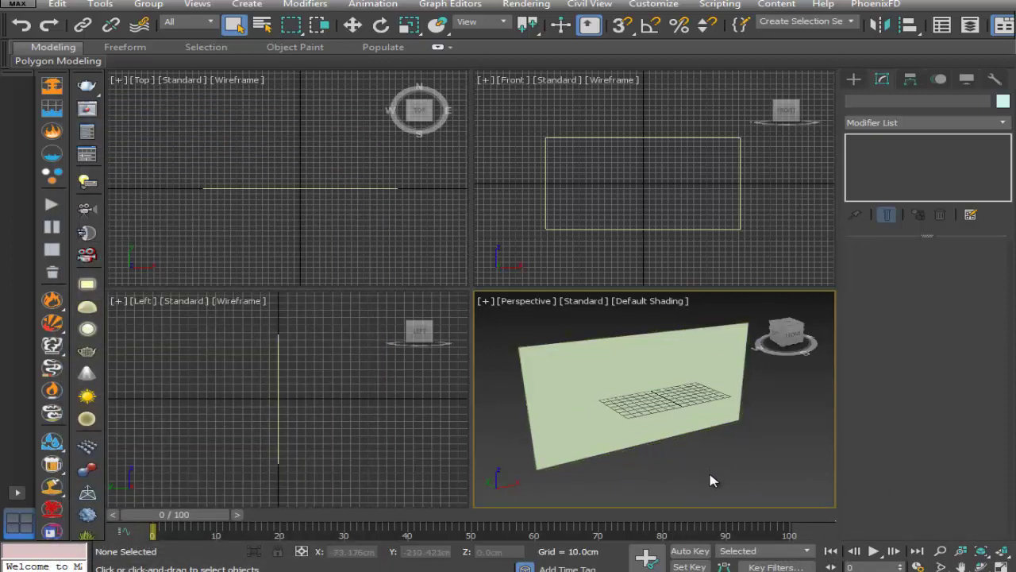
pyautogui.press('m')
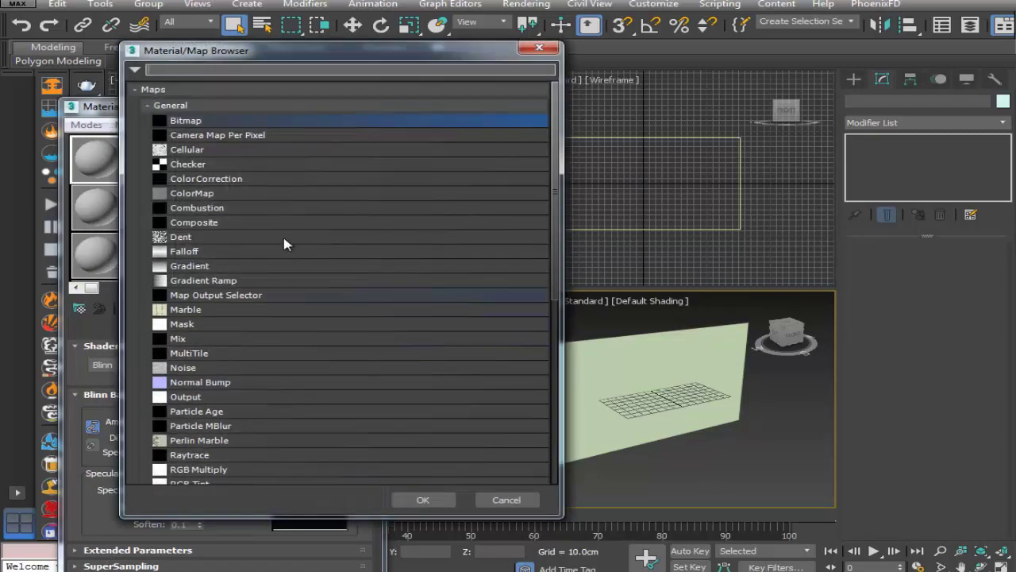
pyautogui.doubleClick(274, 125)
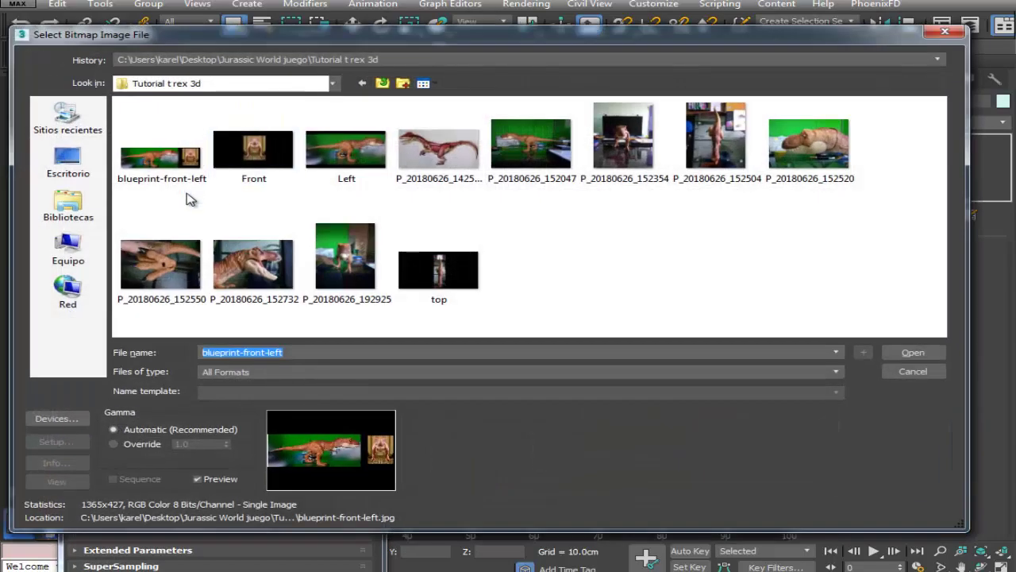
pyautogui.click(162, 179)
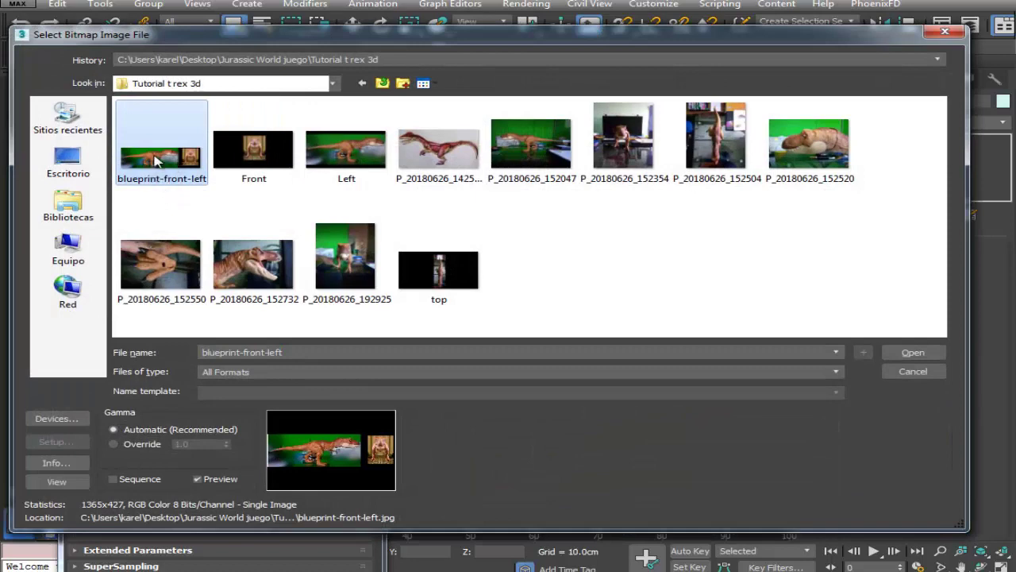
pyautogui.doubleClick(157, 162)
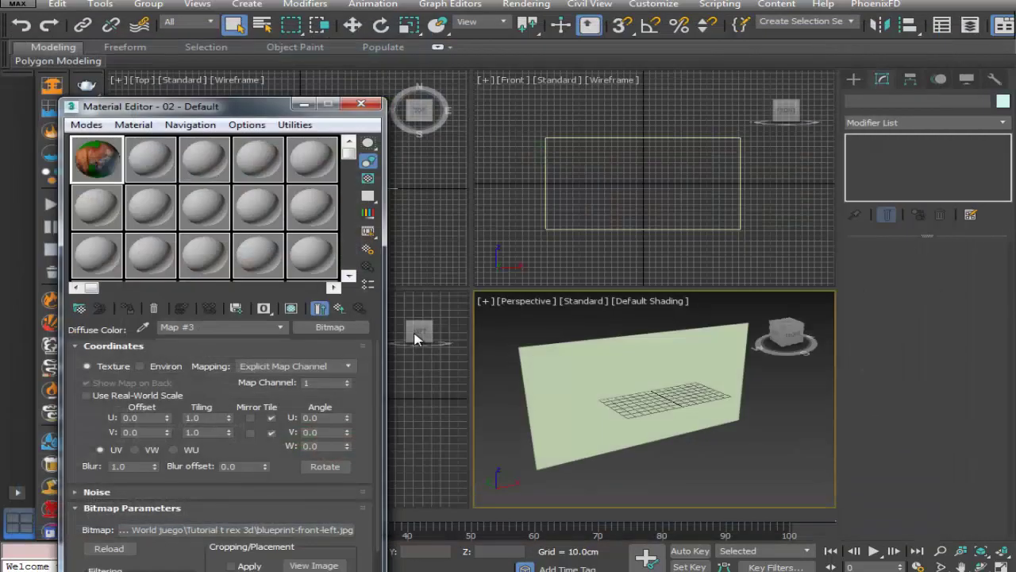
pyautogui.click(291, 308)
pyautogui.click(339, 309)
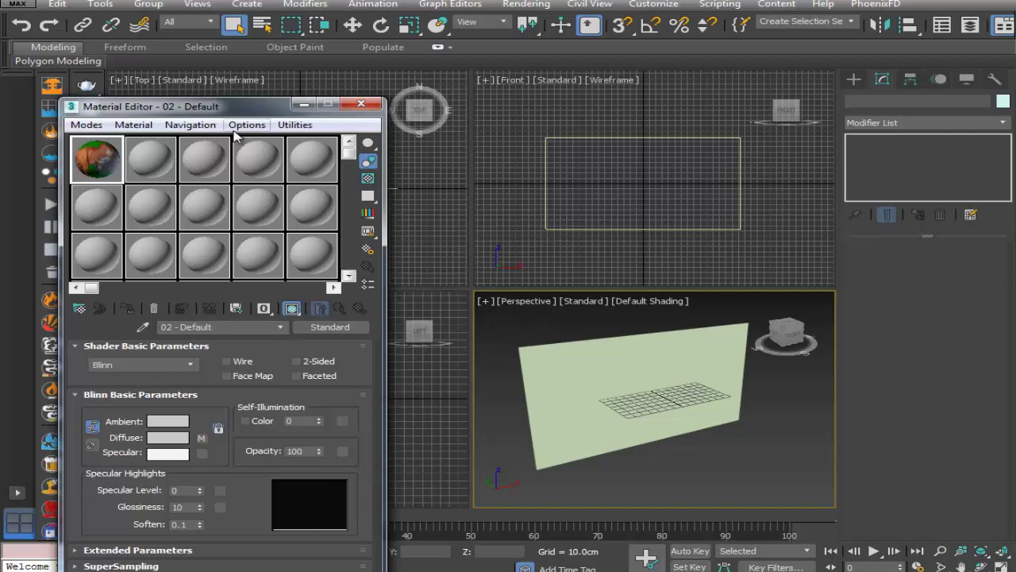
pyautogui.moveTo(236, 108); pyautogui.dragTo(243, 37)
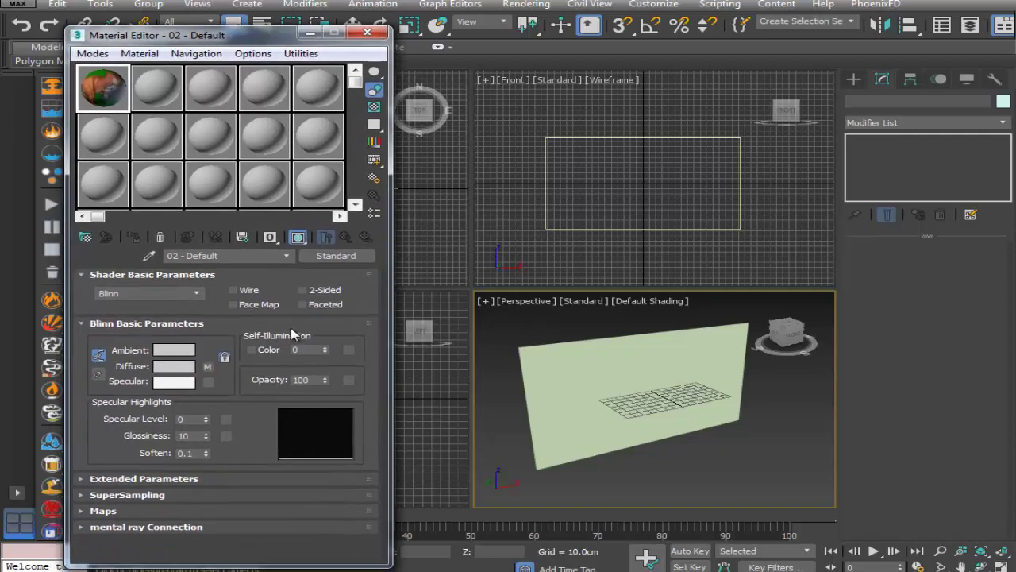
pyautogui.click(88, 512)
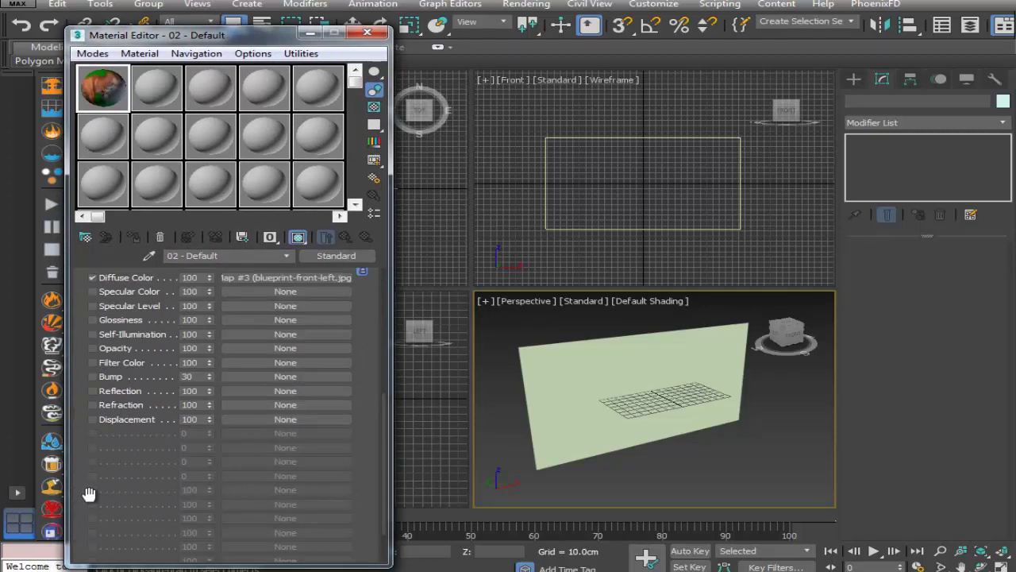
pyautogui.scroll(5, 84, 436)
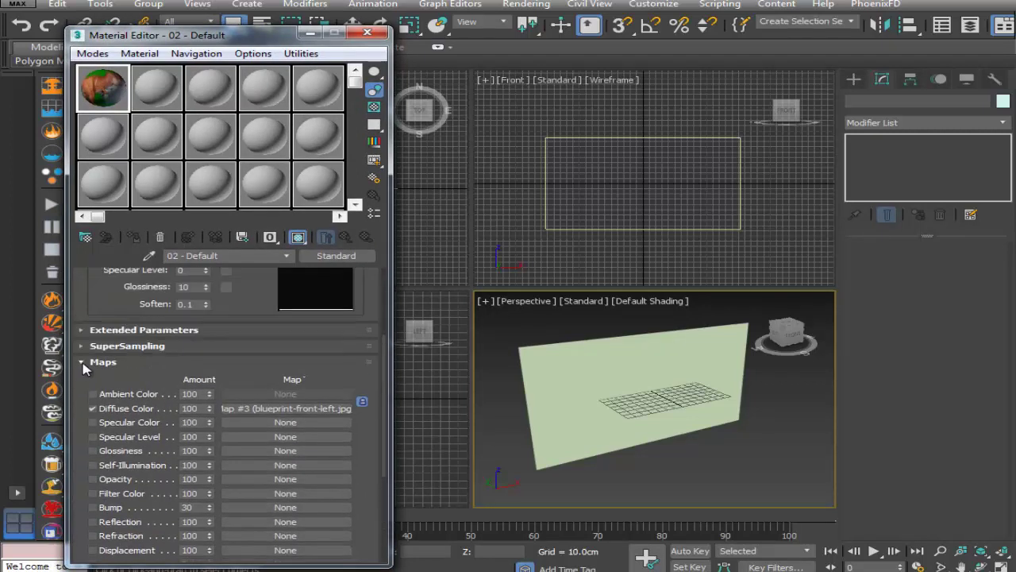
pyautogui.click(84, 362)
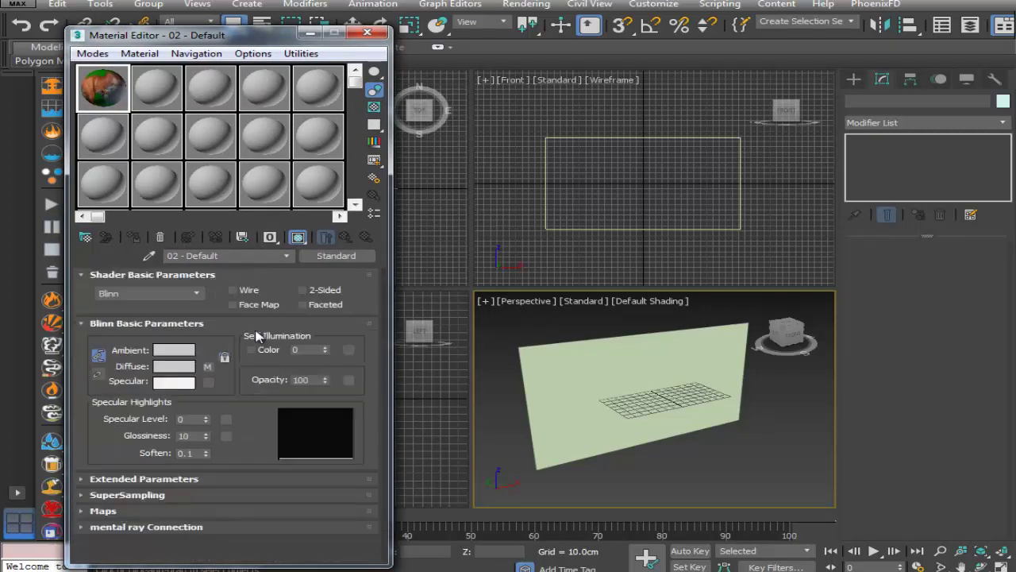
# Widen the plane to about 581 cm, keeping its length at 174.51 cm
pyautogui.click(560, 404)
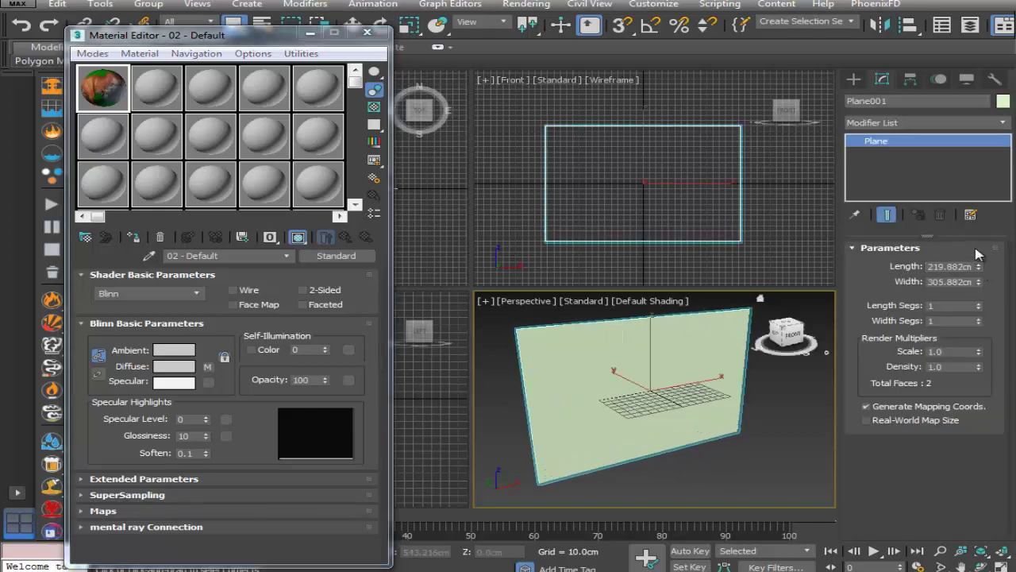
pyautogui.moveTo(979, 284); pyautogui.dragTo(979, 210)
pyautogui.moveTo(658, 397)
pyautogui.keyDown('alt'); pyautogui.mouseDown(button='middle')
pyautogui.moveTo(681, 401)
pyautogui.moveTo(647, 397)
pyautogui.mouseUp(button='middle'); pyautogui.keyUp('alt')
pyautogui.click(715, 452)
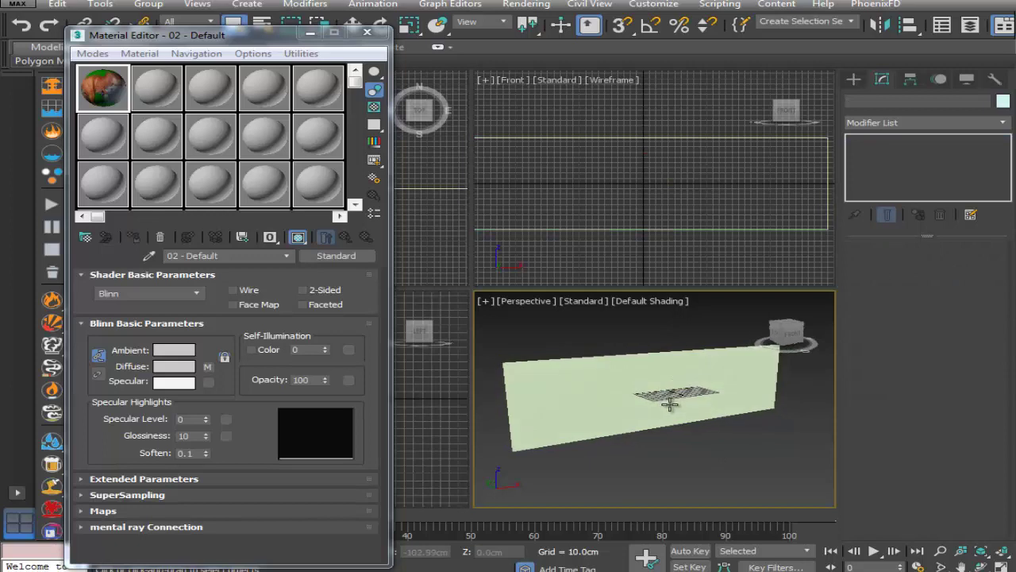
# Assign the blueprint material to the plane
pyautogui.click(627, 385)
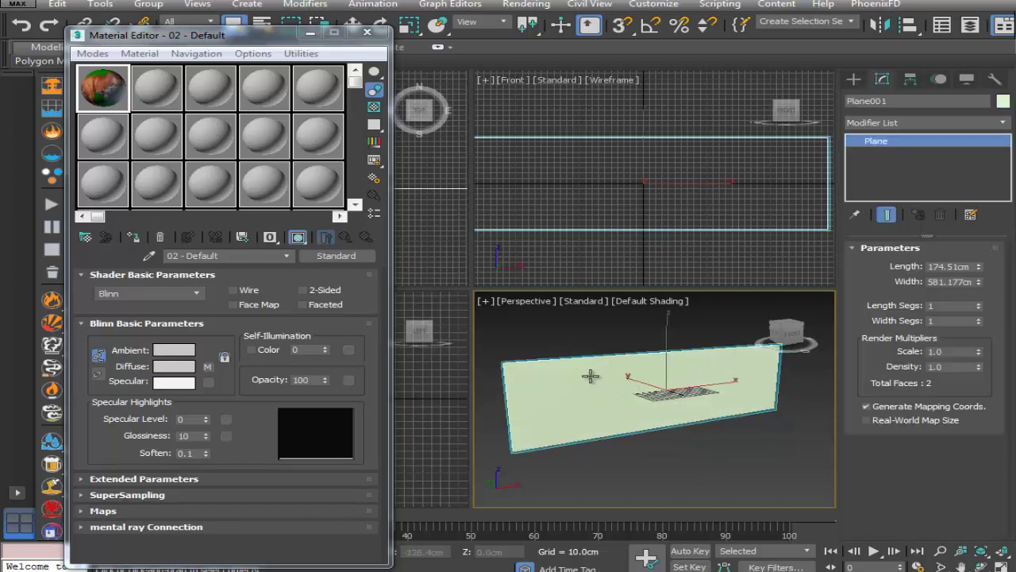
pyautogui.click(135, 238)
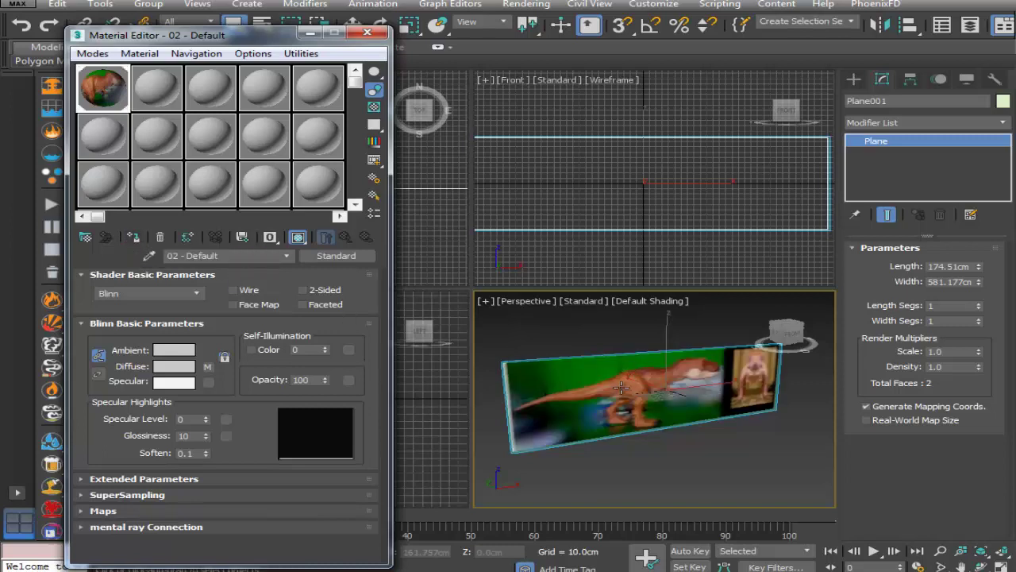
pyautogui.click(710, 451)
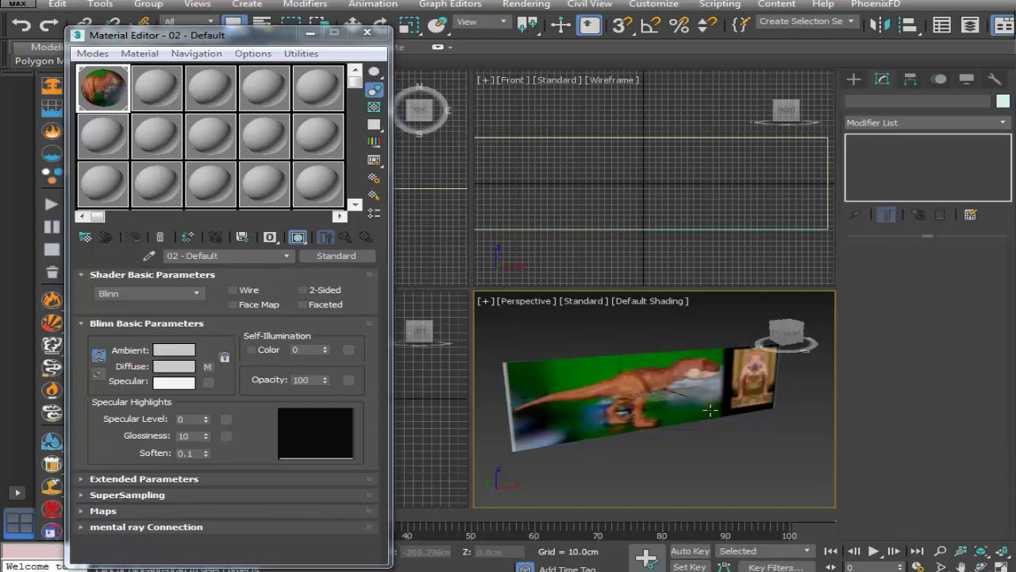
# Add a UVW Map modifier to the textured plane
pyautogui.click(710, 411)
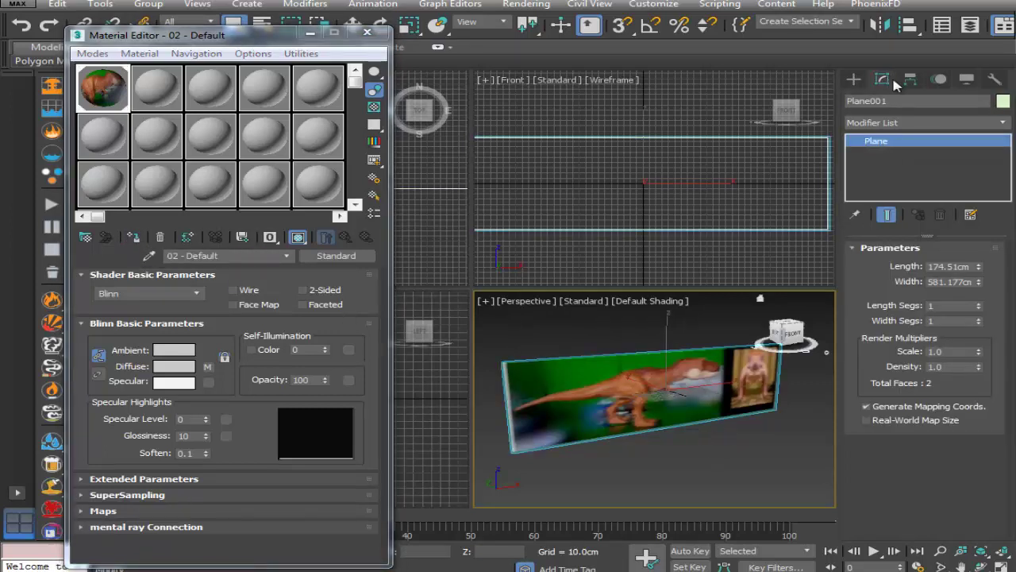
pyautogui.click(1011, 124)
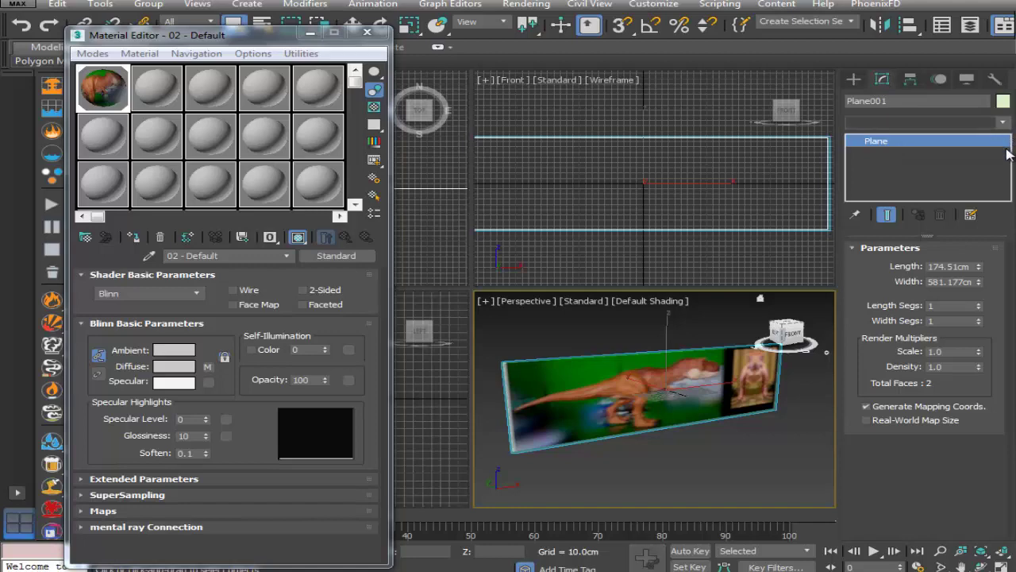
pyautogui.moveTo(1006, 165); pyautogui.dragTo(1006, 469)
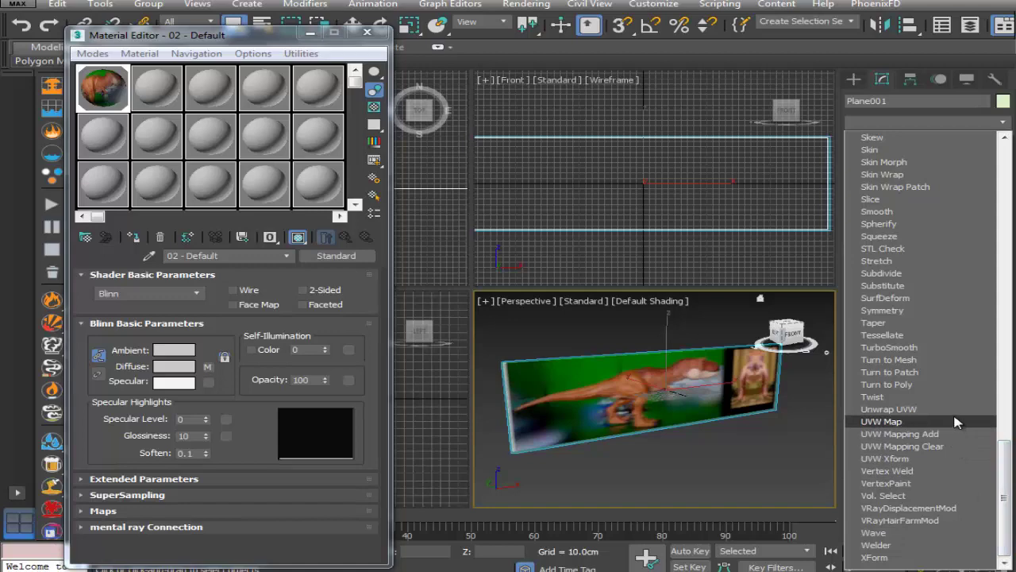
pyautogui.click(882, 422)
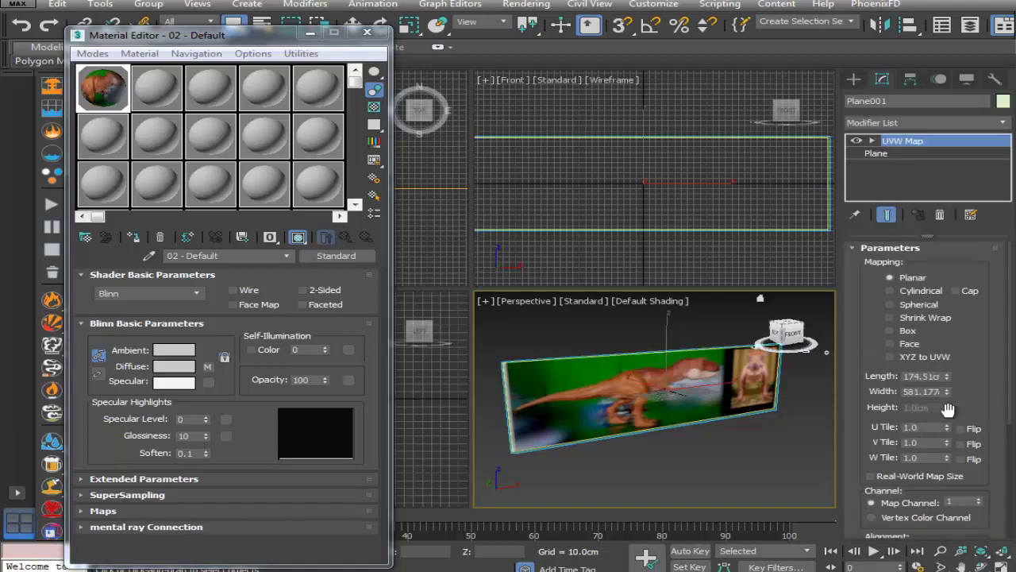
# Fit the planar mapping to the proportions of the blueprint-front-left image and deselect the plane
pyautogui.scroll(-5, 854, 466)
pyautogui.click(891, 429)
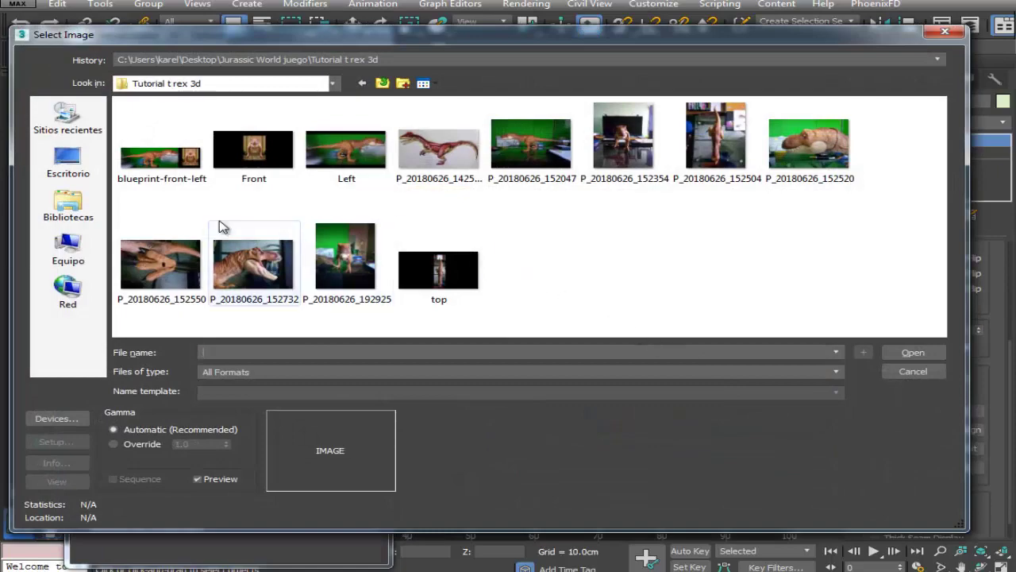
pyautogui.doubleClick(168, 158)
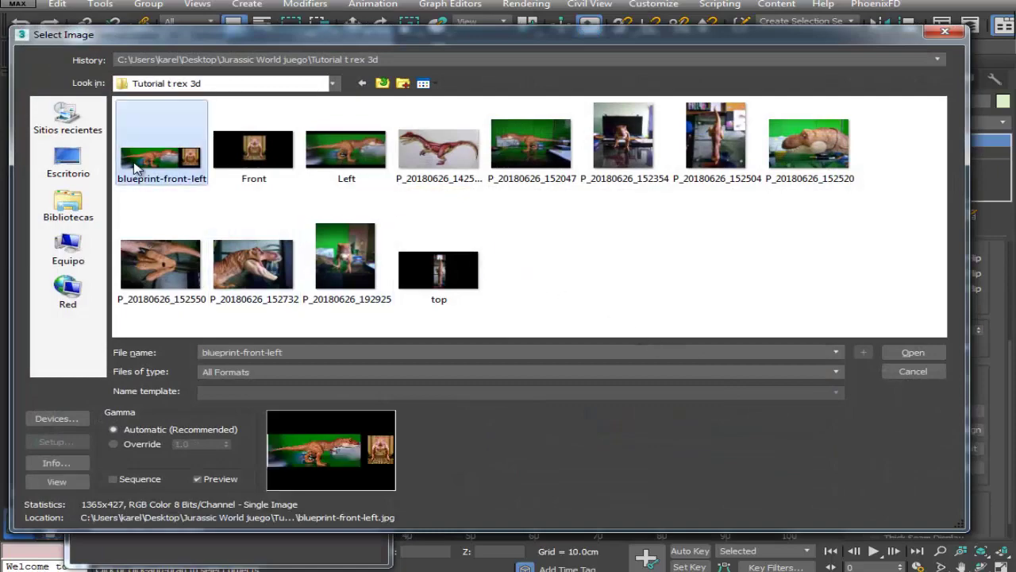
pyautogui.click(723, 491)
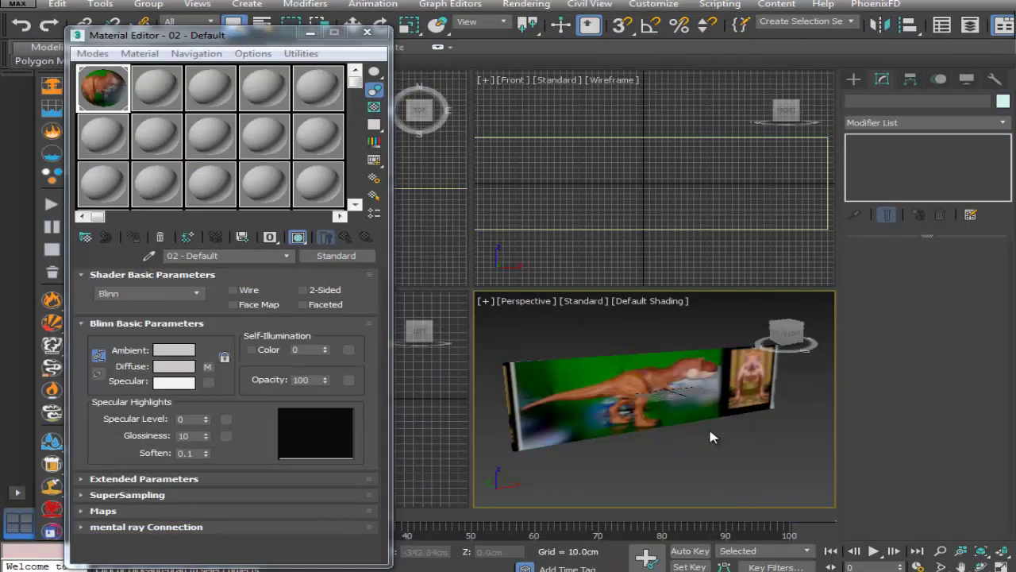
pyautogui.keyDown('alt'); pyautogui.moveTo(714, 437); pyautogui.dragTo(696, 434, button='middle'); pyautogui.keyUp('alt')
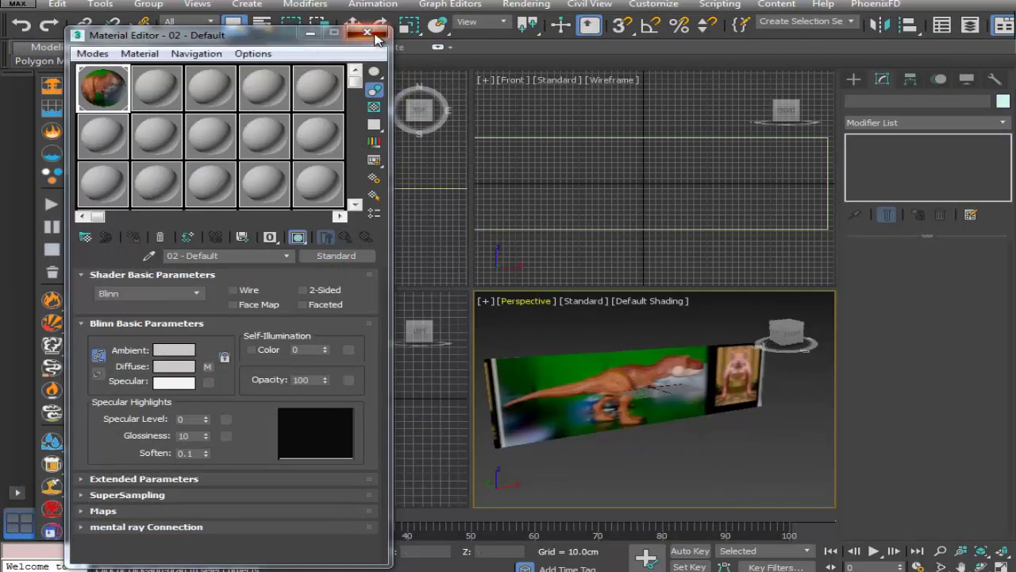
# Maximize the Perspective viewport with the plane selected and examine how the dinosaur blueprint fits on it
pyautogui.click(367, 32)
pyautogui.click(650, 371)
pyautogui.click(1002, 566)
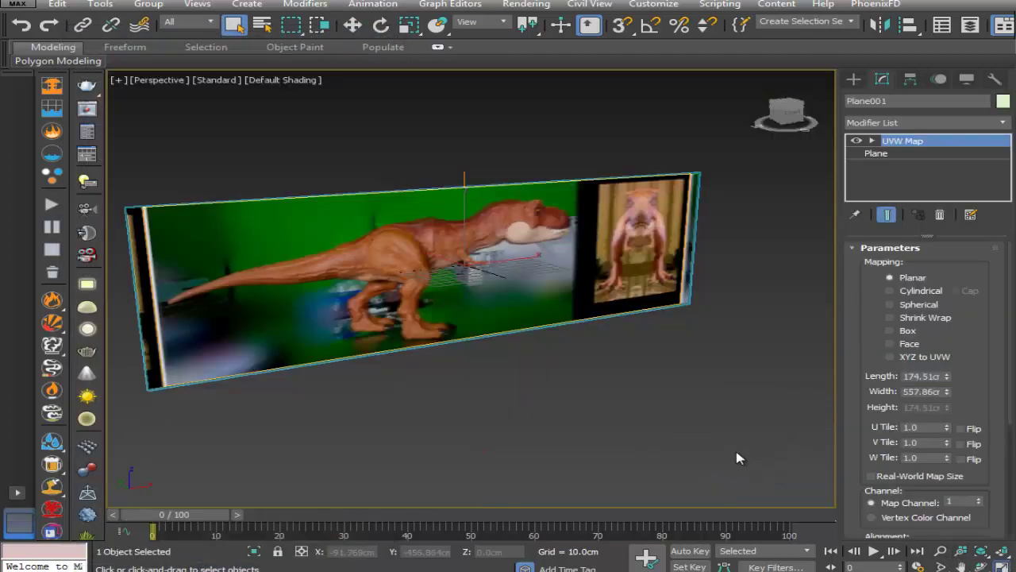
pyautogui.moveTo(552, 395)
pyautogui.mouseDown(button='middle')
pyautogui.moveTo(569, 406)
pyautogui.moveTo(510, 367)
pyautogui.moveTo(554, 395)
pyautogui.mouseUp(button='middle')
pyautogui.hotkey('shift', 'z')
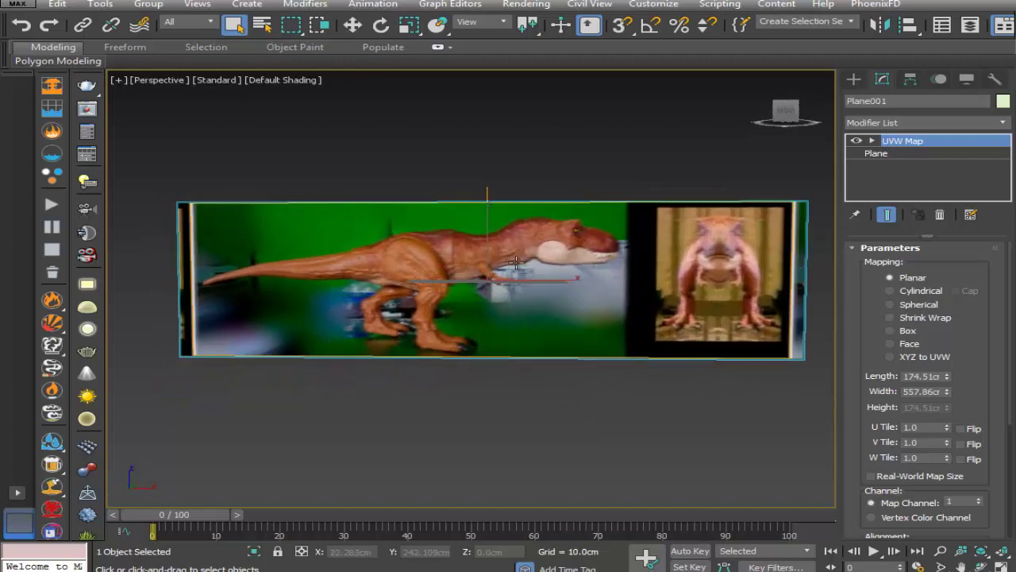
pyautogui.scroll(6, 519, 264)
pyautogui.moveTo(619, 225); pyautogui.dragTo(557, 259, button='middle')
pyautogui.scroll(-6, 571, 226)
pyautogui.keyDown('alt'); pyautogui.moveTo(487, 299); pyautogui.dragTo(556, 381, button='middle'); pyautogui.keyUp('alt')
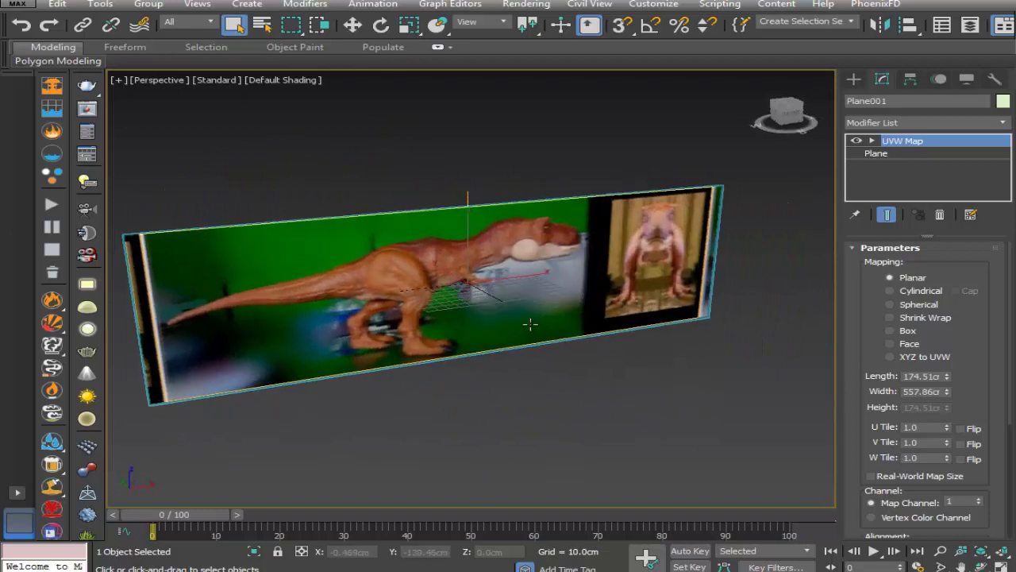
pyautogui.click(515, 437)
pyautogui.moveTo(443, 341)
pyautogui.mouseDown(button='middle')
pyautogui.moveTo(453, 351)
pyautogui.moveTo(451, 332)
pyautogui.mouseUp(button='middle')
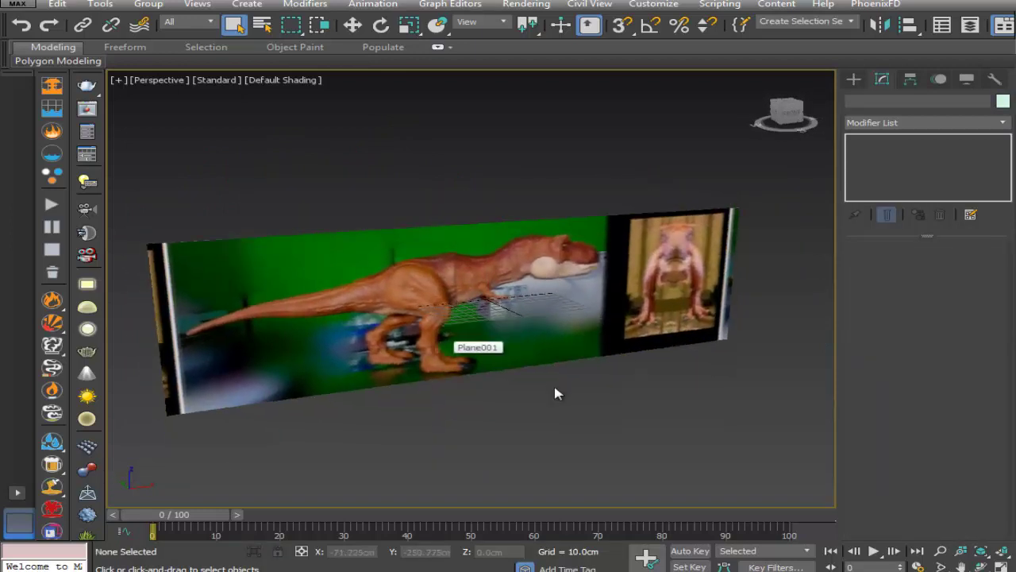
pyautogui.click(530, 294)
pyautogui.moveTo(562, 355); pyautogui.dragTo(547, 332, button='middle')
pyautogui.scroll(-2, 590, 371)
pyautogui.scroll(2, 547, 332)
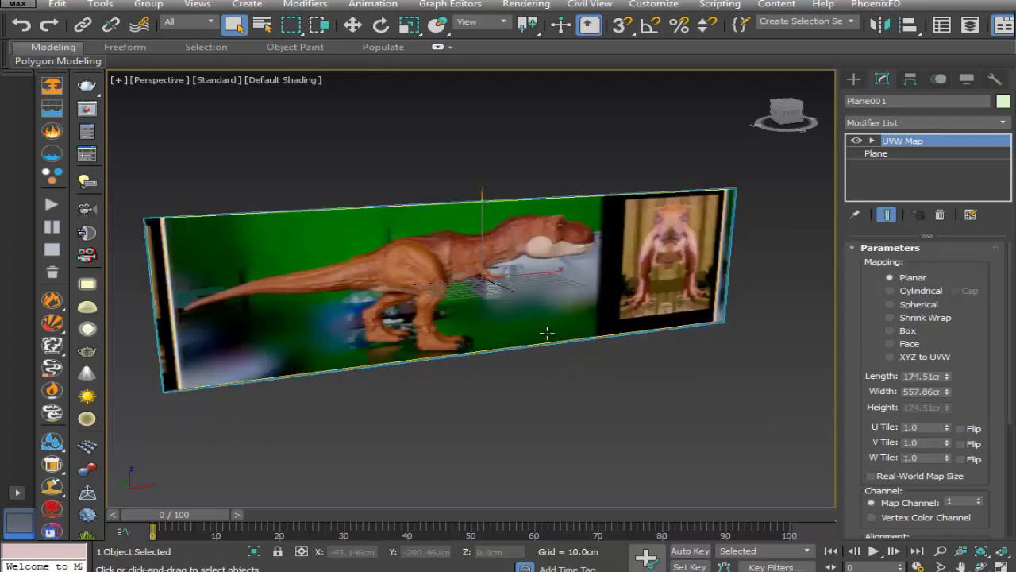
# Collapse the plane's entire modifier stack, including its UVW Map modifier, into a single mesh
pyautogui.click(927, 155)
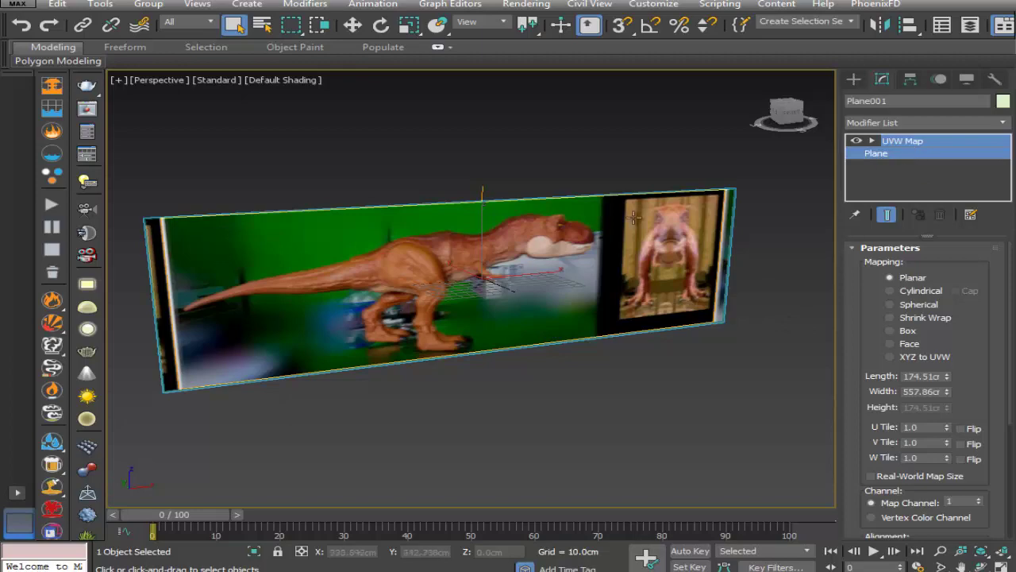
pyautogui.rightClick(929, 153)
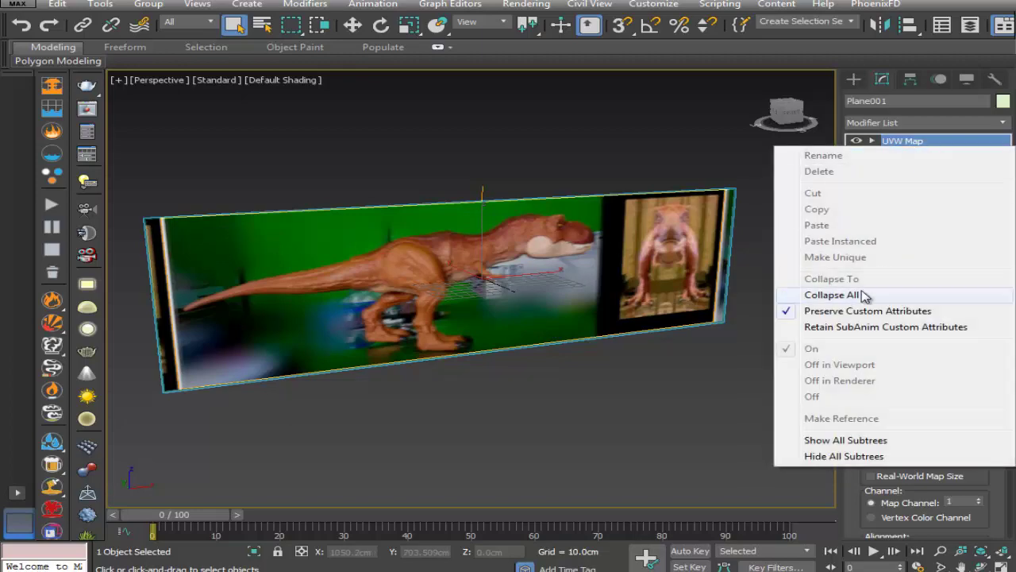
pyautogui.click(808, 300)
pyautogui.click(592, 328)
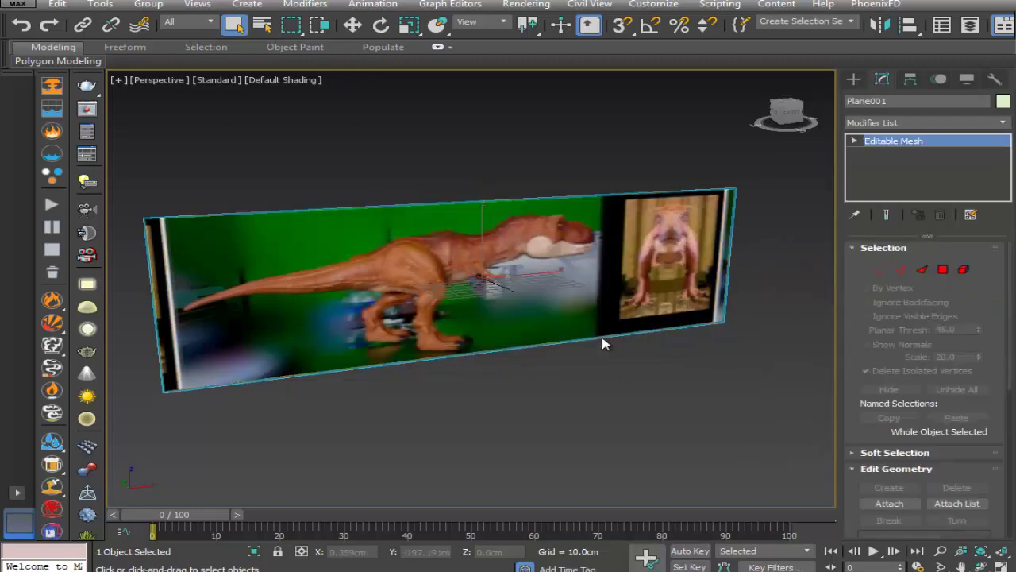
pyautogui.click(626, 336)
pyautogui.click(624, 319)
pyautogui.rightClick(631, 270)
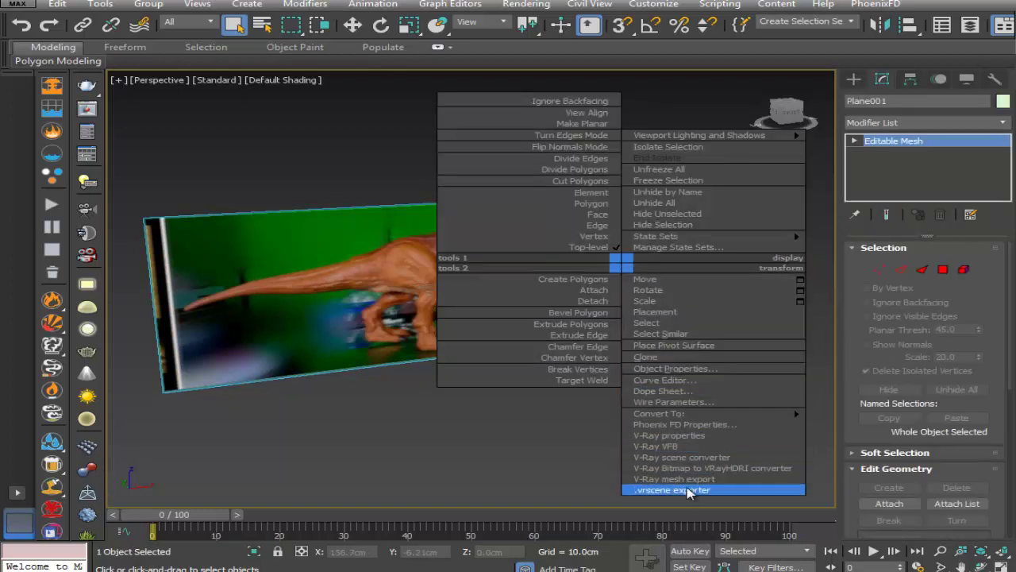
pyautogui.click(310, 452)
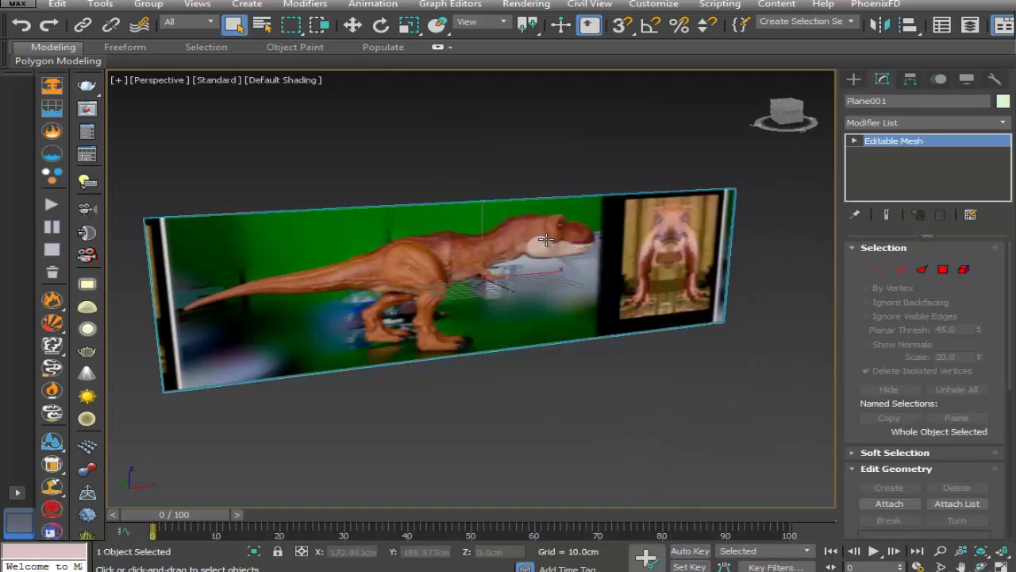
pyautogui.rightClick(568, 239)
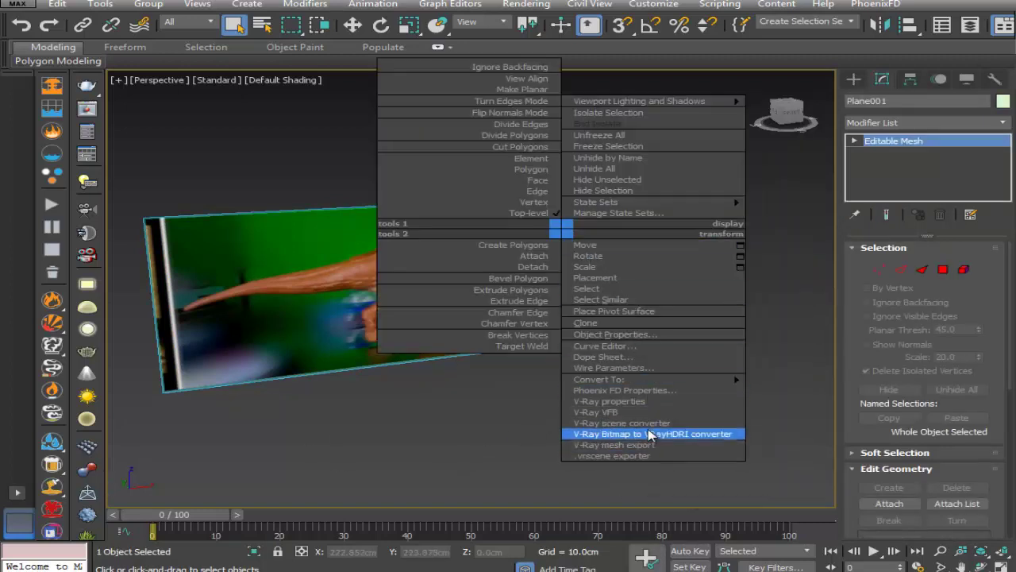
pyautogui.click(829, 261)
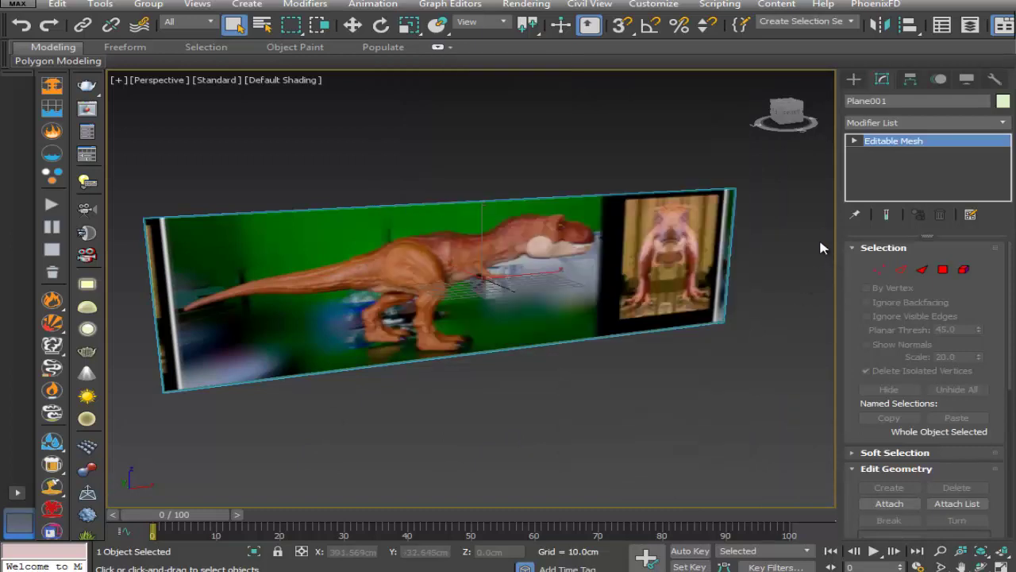
# Convert the collapsed blueprint plane to an Editable Poly
pyautogui.click(796, 234)
pyautogui.click(687, 258)
pyautogui.rightClick(935, 151)
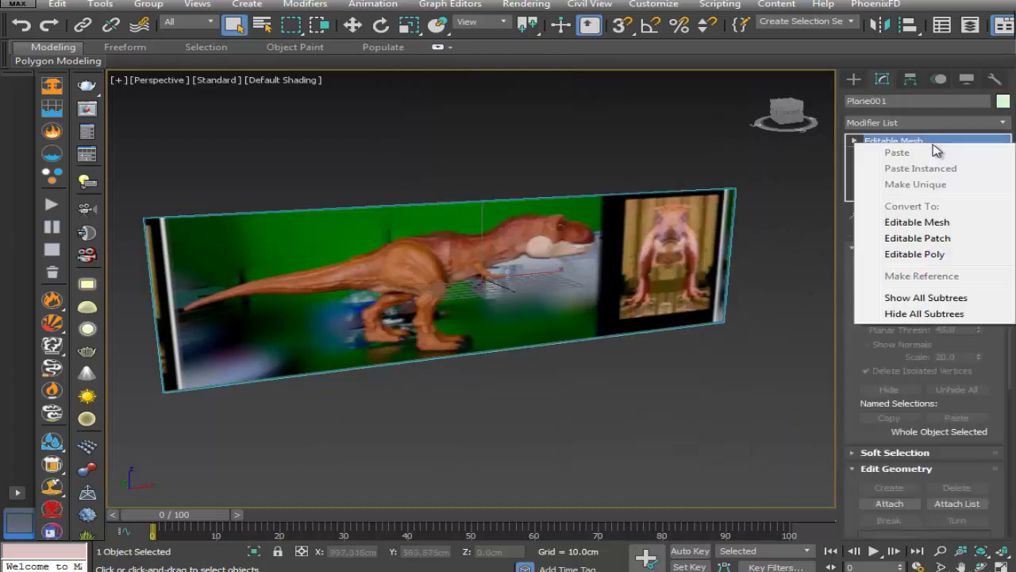
pyautogui.click(943, 254)
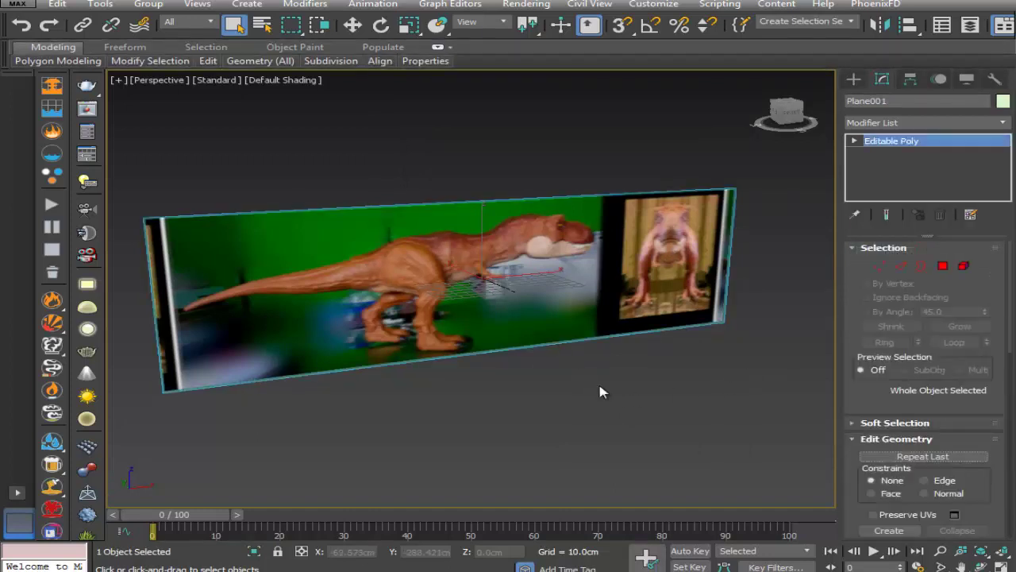
# Connect the plane's upper and lower edges with 1 segment and a slide of -44, dividing the side view from the front view
pyautogui.keyDown('alt'); pyautogui.moveTo(600, 391); pyautogui.dragTo(570, 386, button='middle'); pyautogui.keyUp('alt')
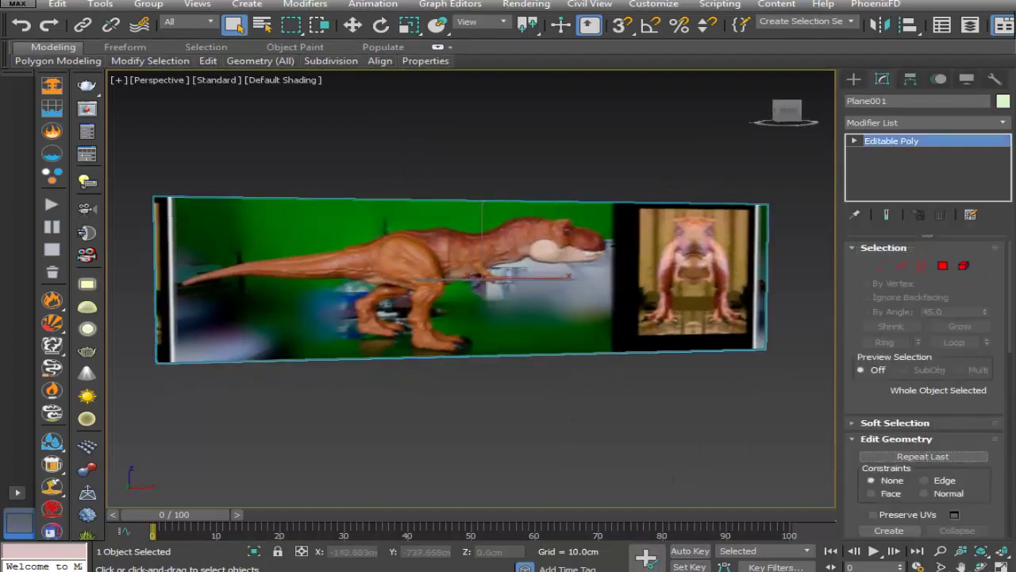
pyautogui.click(499, 370)
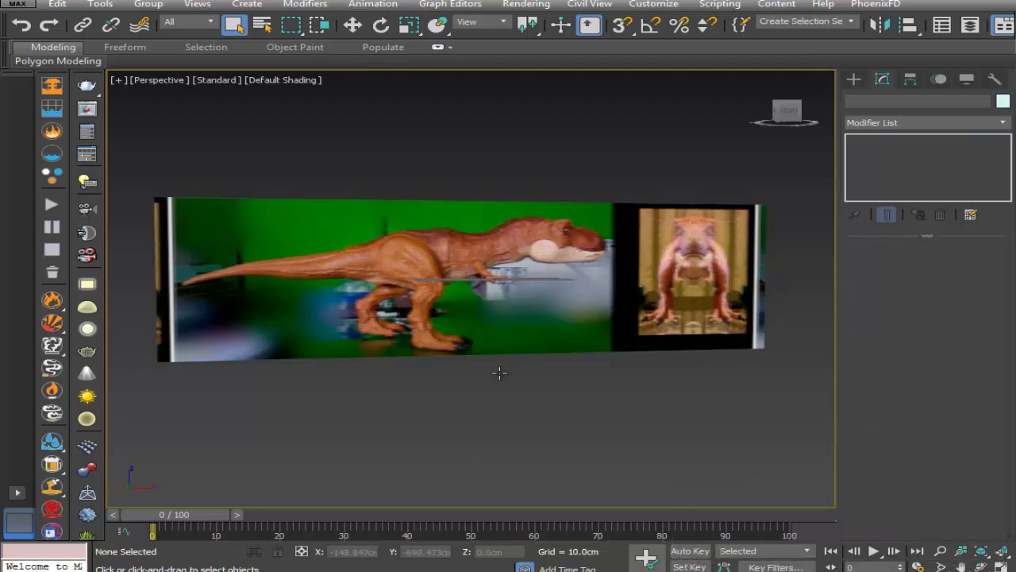
pyautogui.click(517, 312)
pyautogui.click(897, 263)
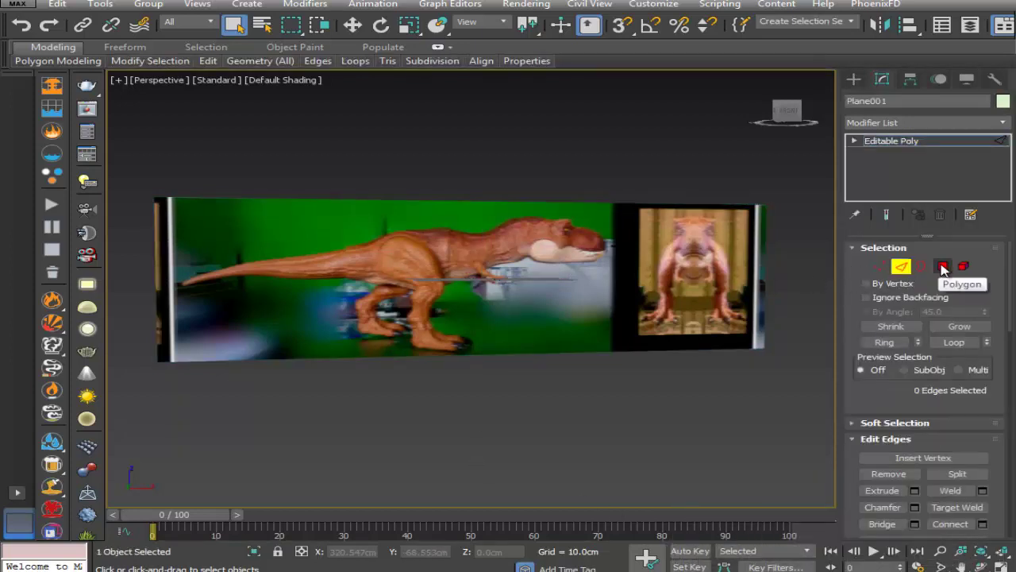
pyautogui.moveTo(524, 161); pyautogui.dragTo(601, 437)
pyautogui.keyDown('alt'); pyautogui.moveTo(484, 389); pyautogui.dragTo(523, 401, button='middle'); pyautogui.keyUp('alt')
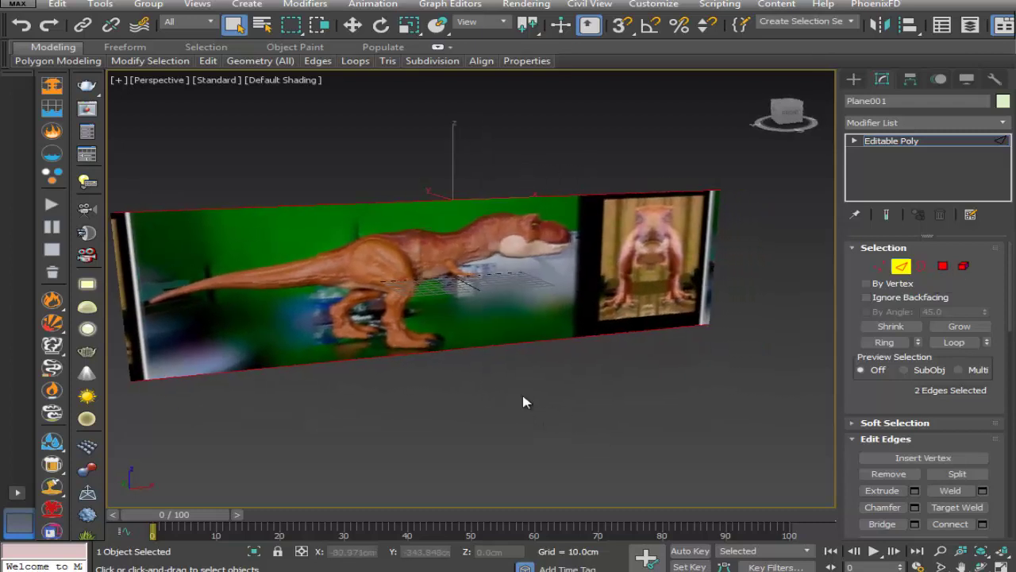
pyautogui.click(982, 524)
pyautogui.moveTo(486, 339); pyautogui.dragTo(550, 471)
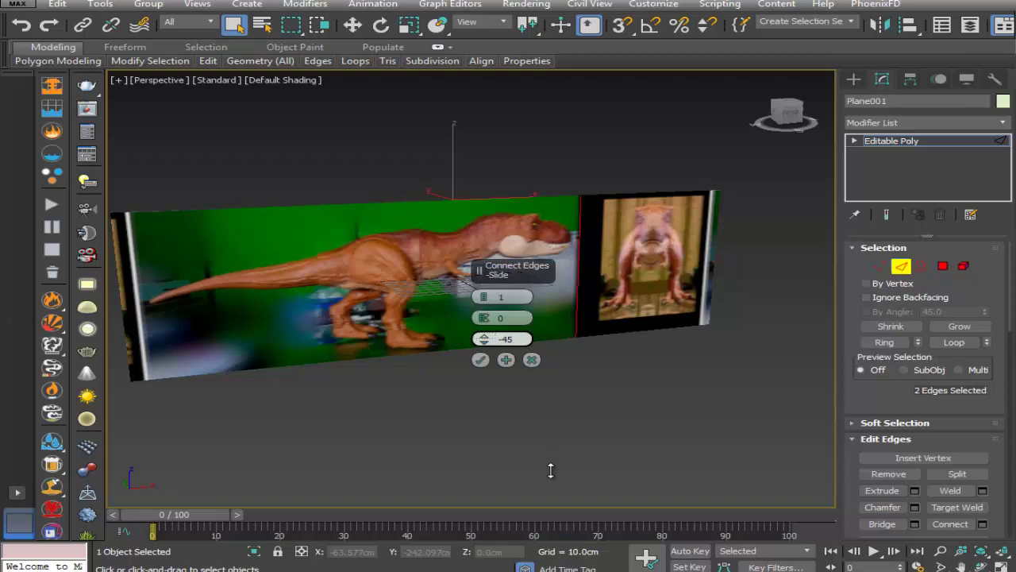
pyautogui.moveTo(550, 469); pyautogui.dragTo(554, 469)
pyautogui.keyDown('alt'); pyautogui.moveTo(535, 469); pyautogui.dragTo(431, 464, button='middle'); pyautogui.keyUp('alt')
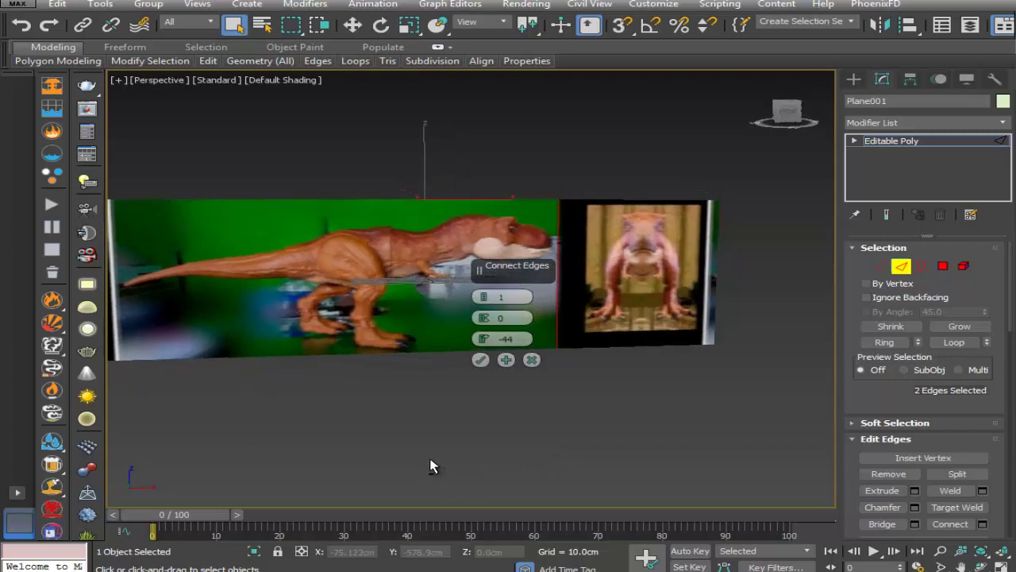
pyautogui.click(481, 360)
pyautogui.moveTo(445, 361); pyautogui.dragTo(484, 366, button='middle')
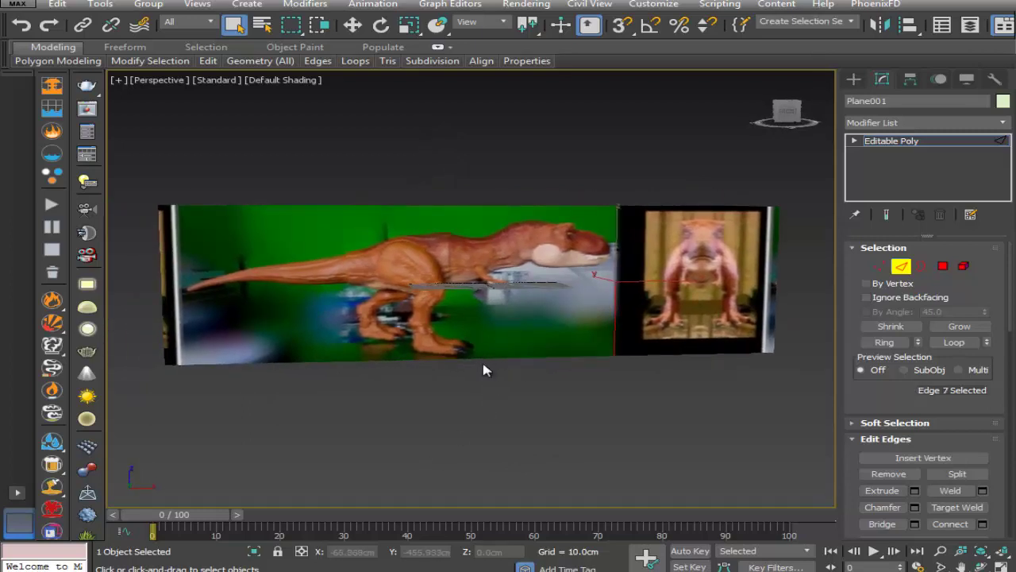
pyautogui.click(943, 266)
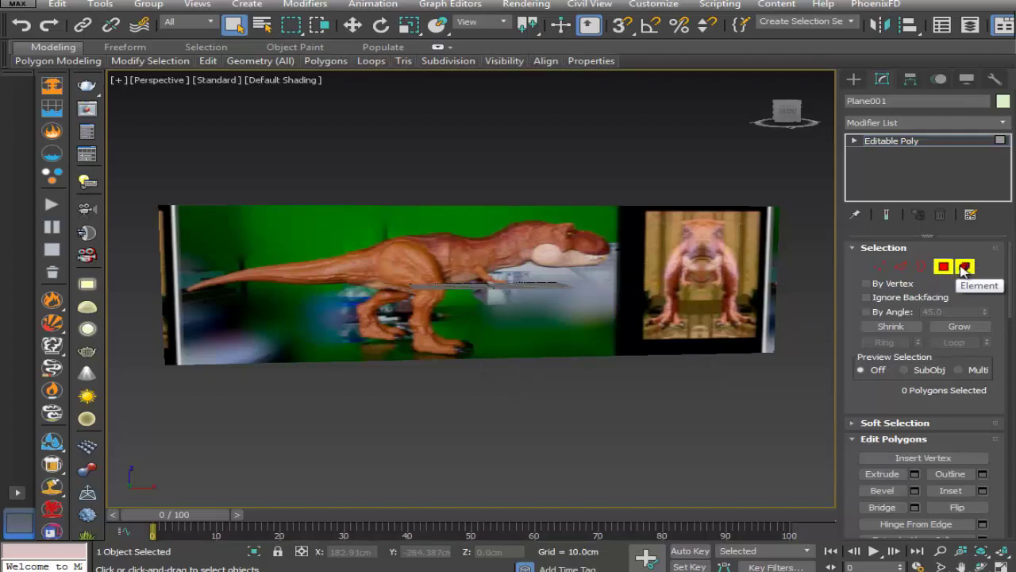
pyautogui.click(963, 266)
pyautogui.click(577, 349)
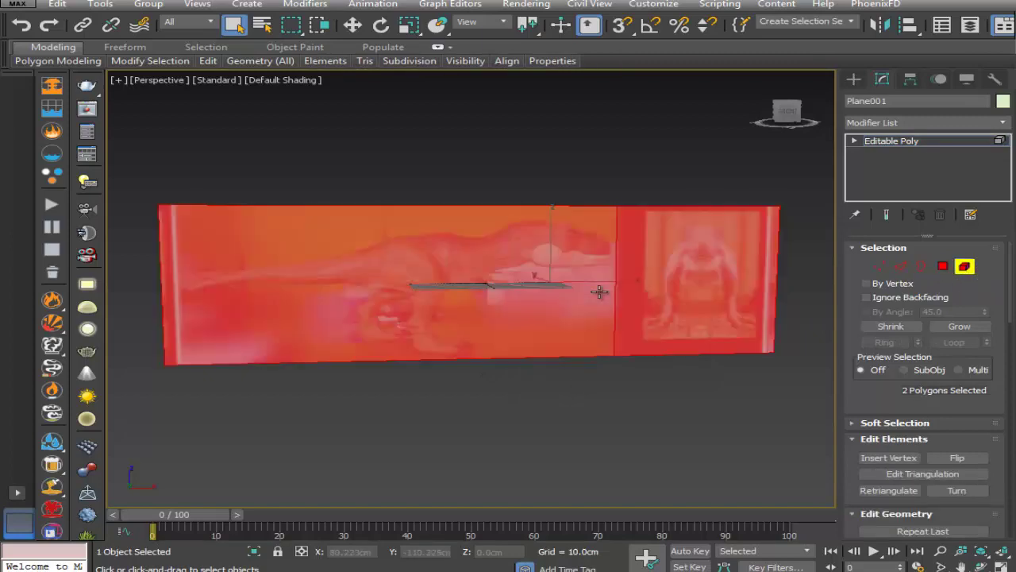
pyautogui.click(599, 380)
# Detach the polygon showing the dinosaur's front view as a separate object and leave polygon editing
pyautogui.click(943, 266)
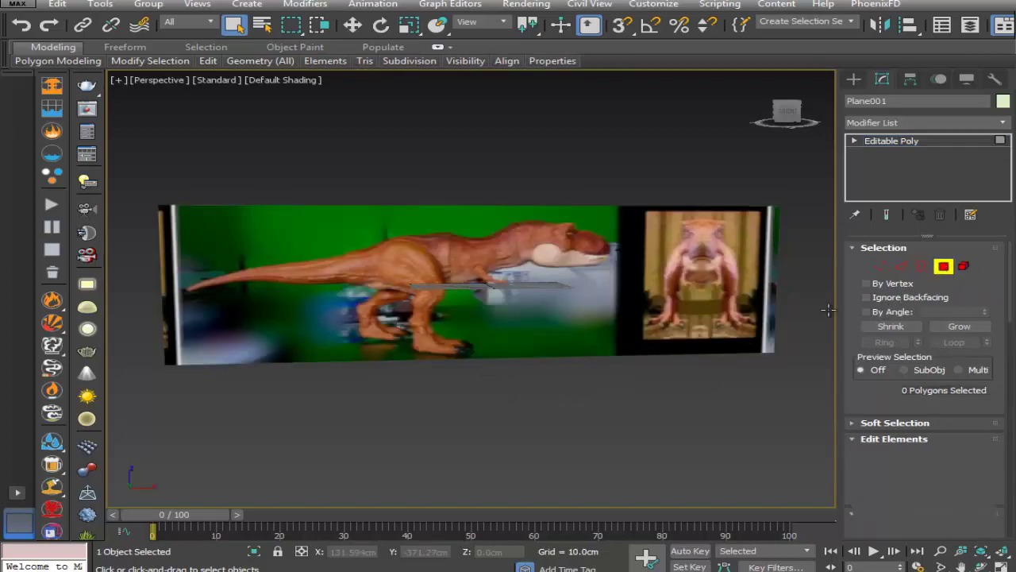
pyautogui.moveTo(601, 388); pyautogui.dragTo(567, 374, button='middle')
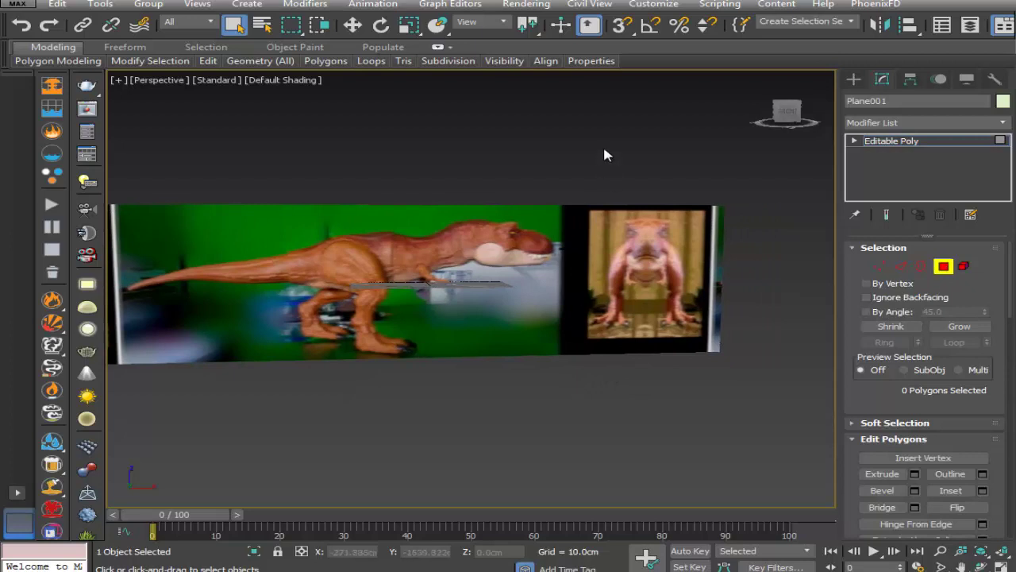
pyautogui.moveTo(604, 148); pyautogui.dragTo(687, 415)
pyautogui.moveTo(688, 474); pyautogui.dragTo(687, 474)
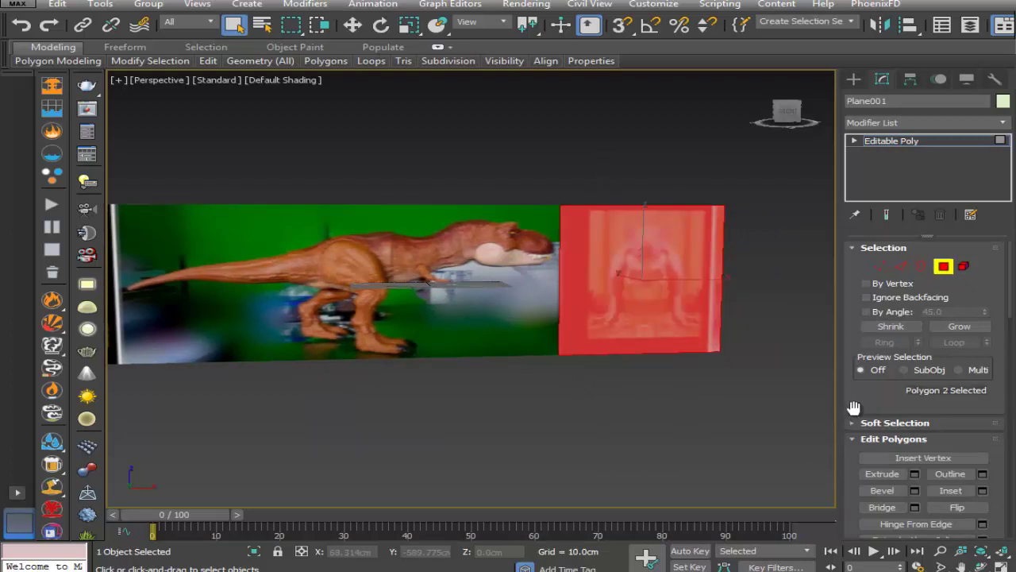
pyautogui.scroll(-6, 854, 408)
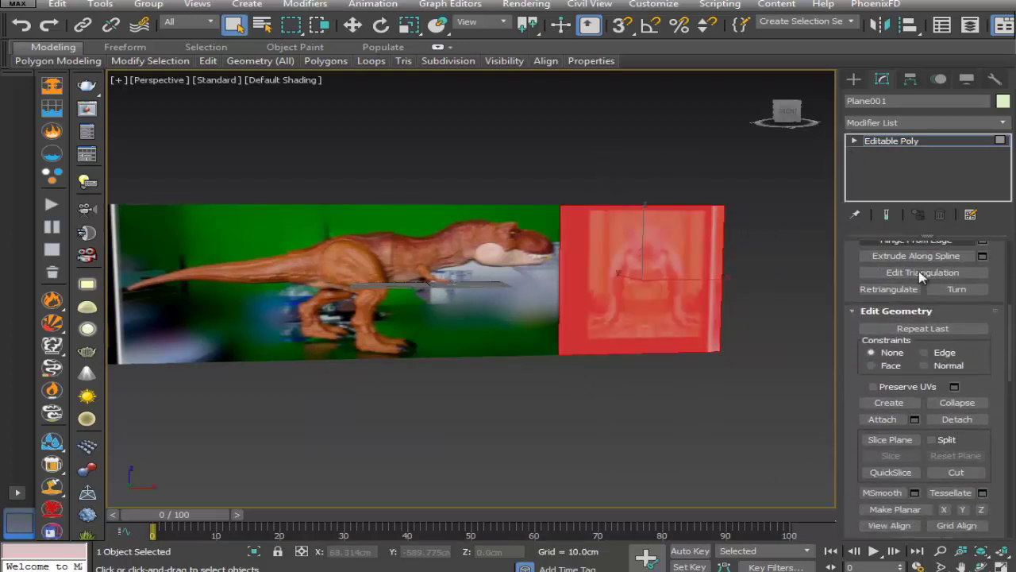
pyautogui.click(974, 421)
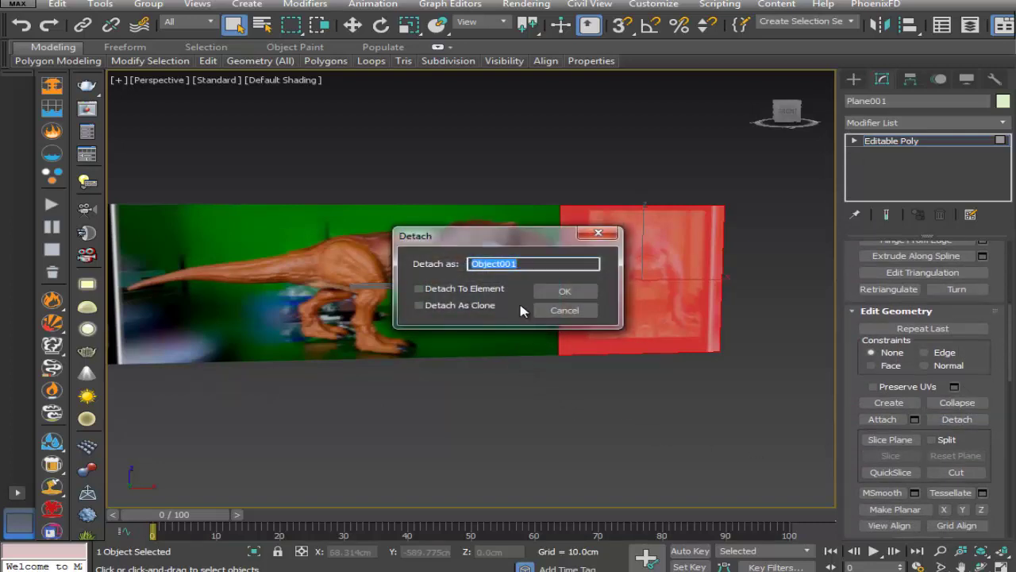
pyautogui.click(548, 292)
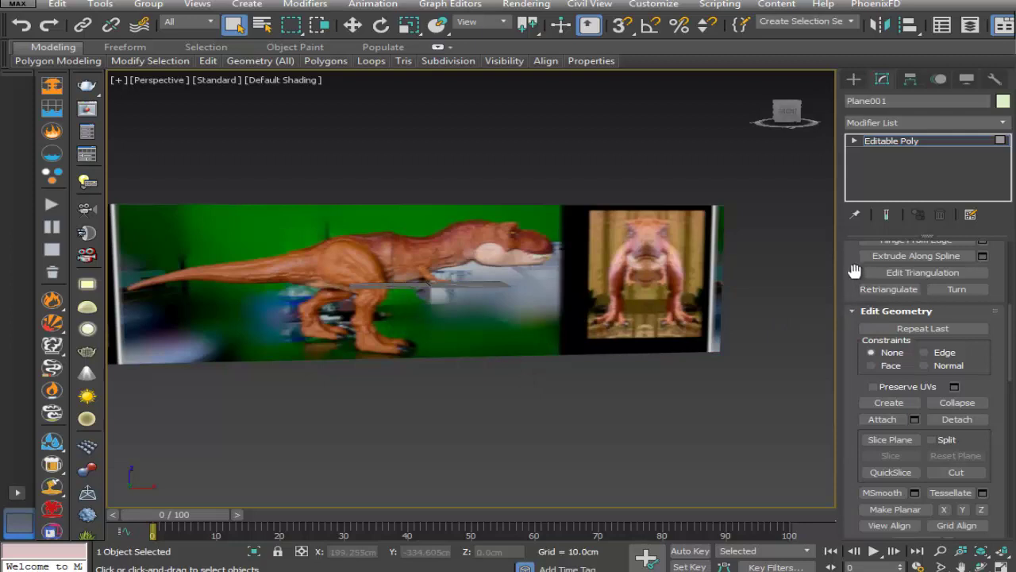
pyautogui.scroll(6, 854, 272)
pyautogui.click(942, 265)
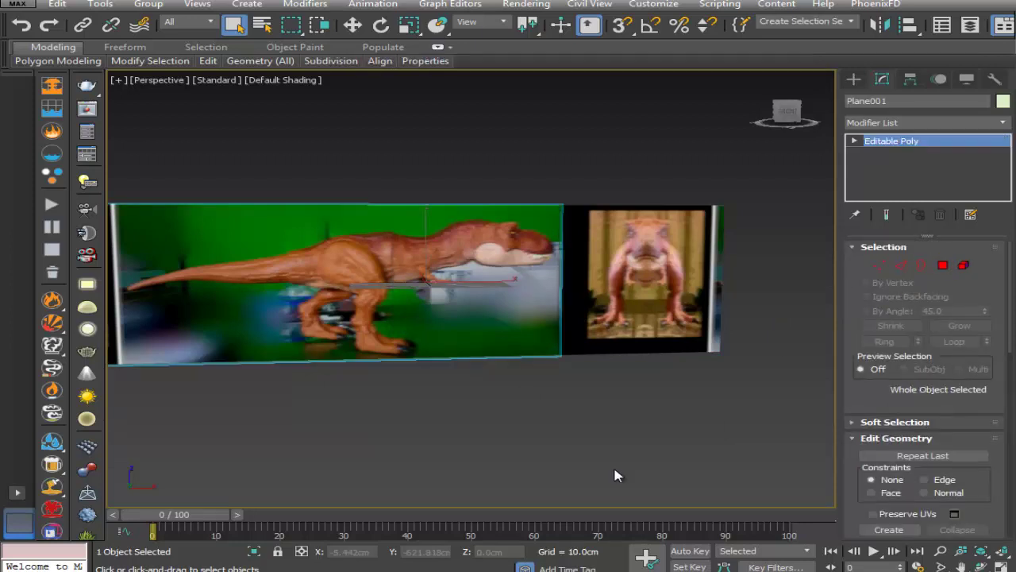
# Center the pivot of the detached front-view panel on its own geometry
pyautogui.click(614, 471)
pyautogui.click(624, 285)
pyautogui.click(354, 24)
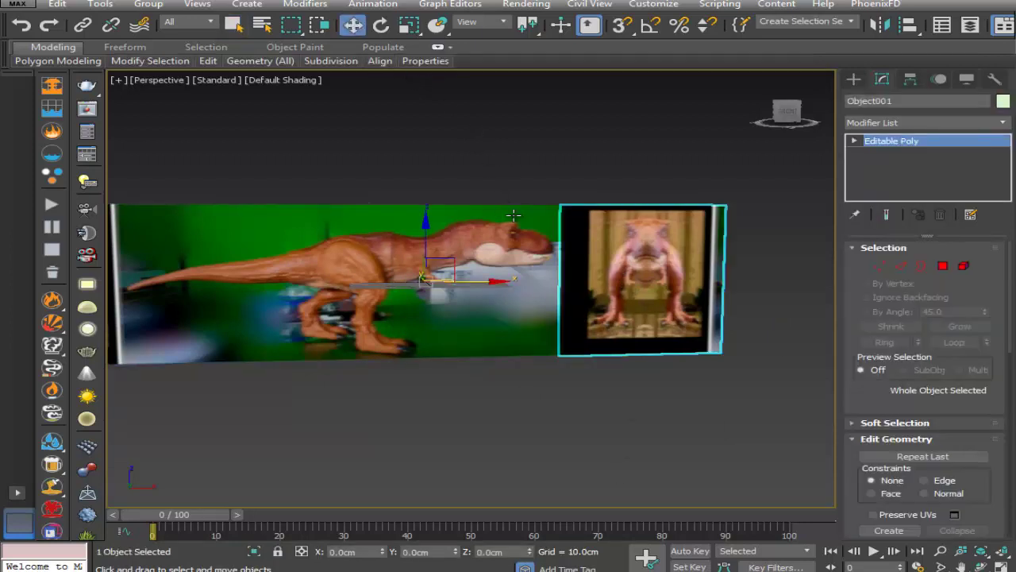
pyautogui.click(911, 79)
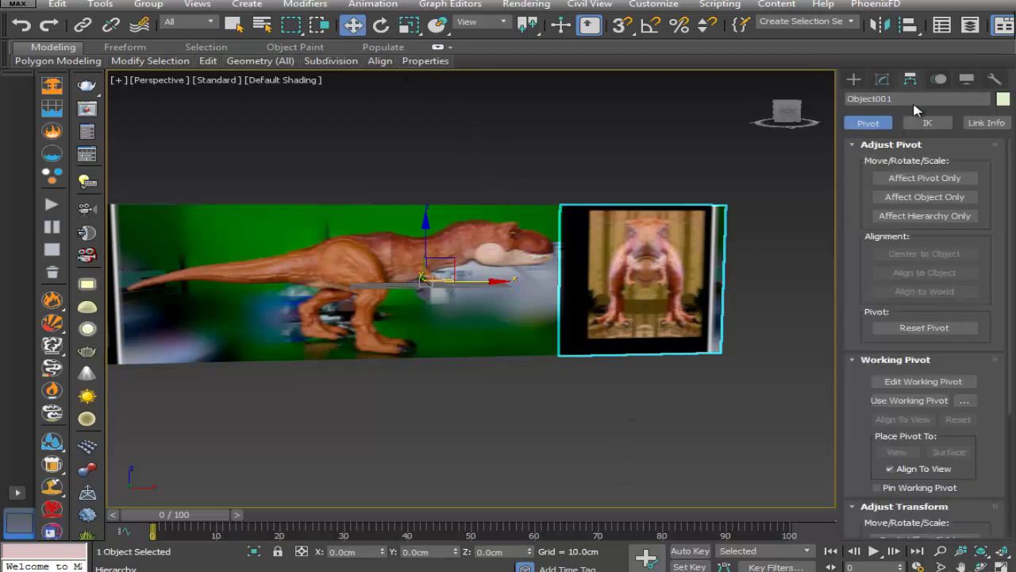
pyautogui.click(905, 178)
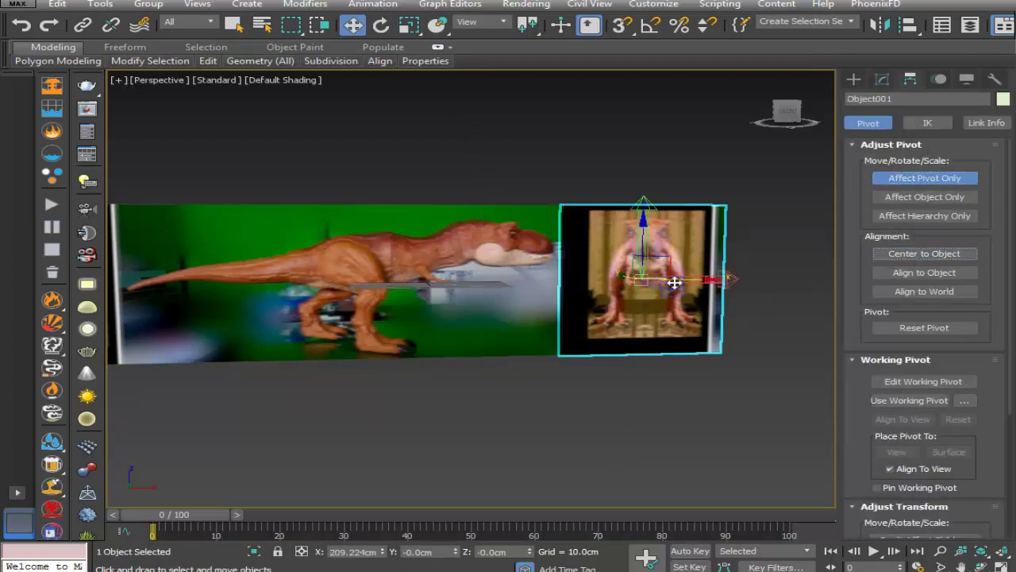
pyautogui.click(888, 180)
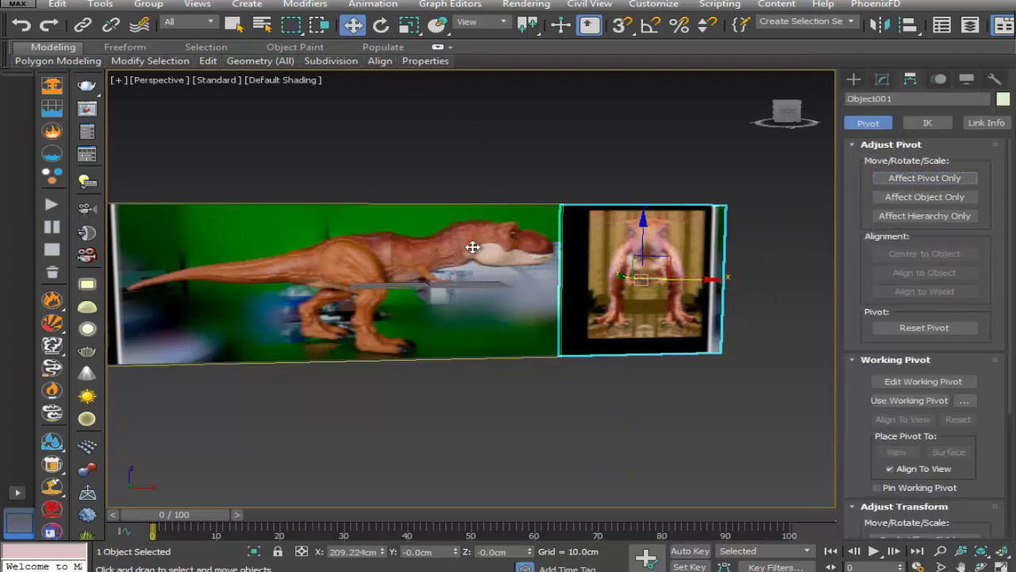
# Center the side-view panel's pivot on its geometry, reapply the centering to the front-view panel, and finish pivot editing
pyautogui.click(473, 248)
pyautogui.click(908, 176)
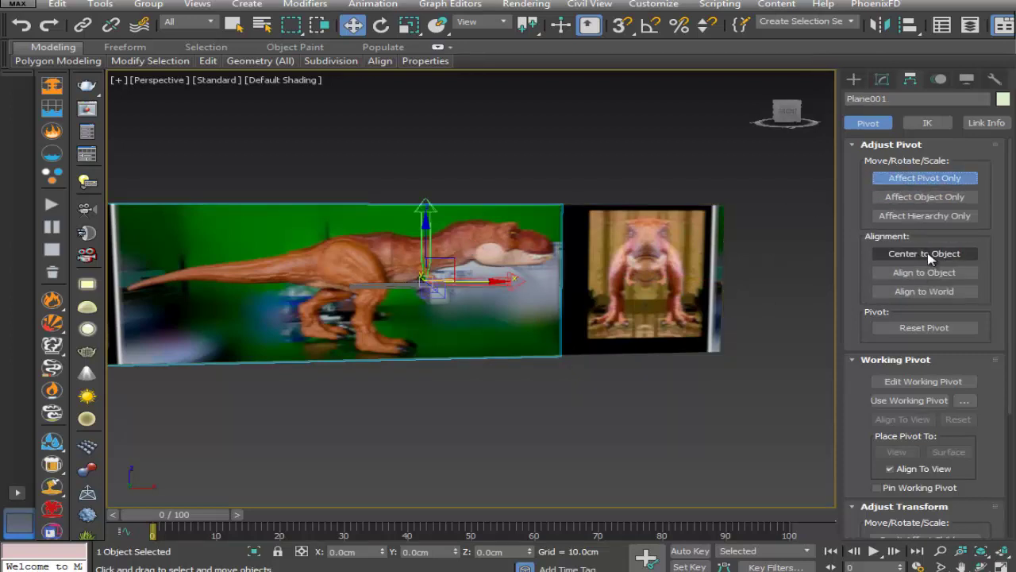
pyautogui.click(920, 256)
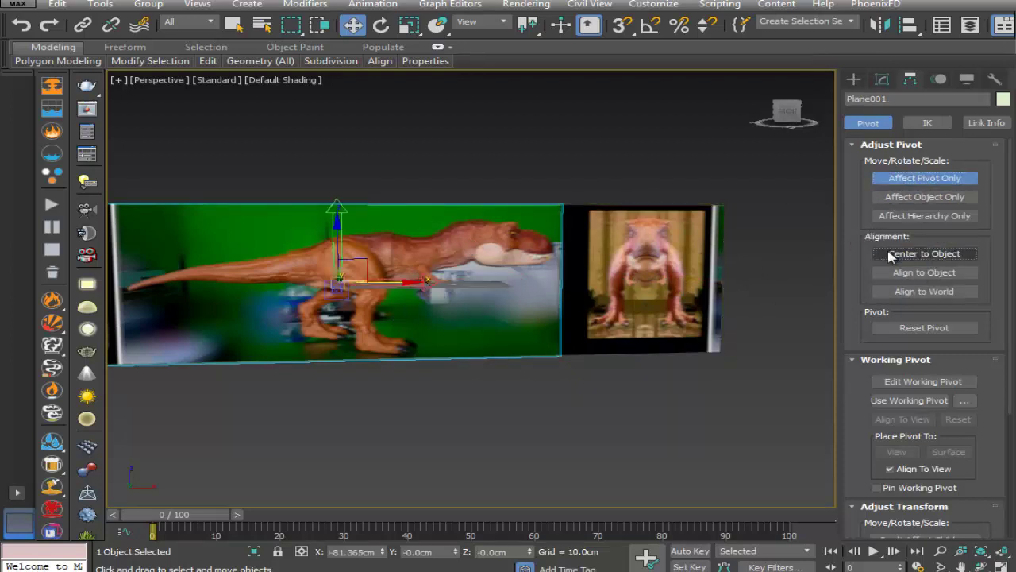
pyautogui.click(659, 277)
pyautogui.click(921, 254)
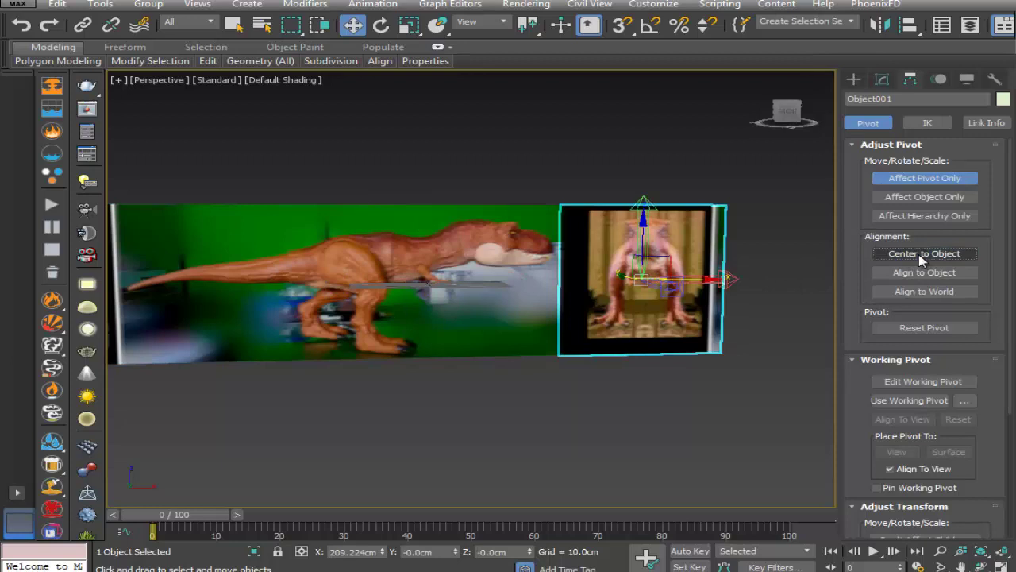
pyautogui.click(921, 179)
pyautogui.click(855, 81)
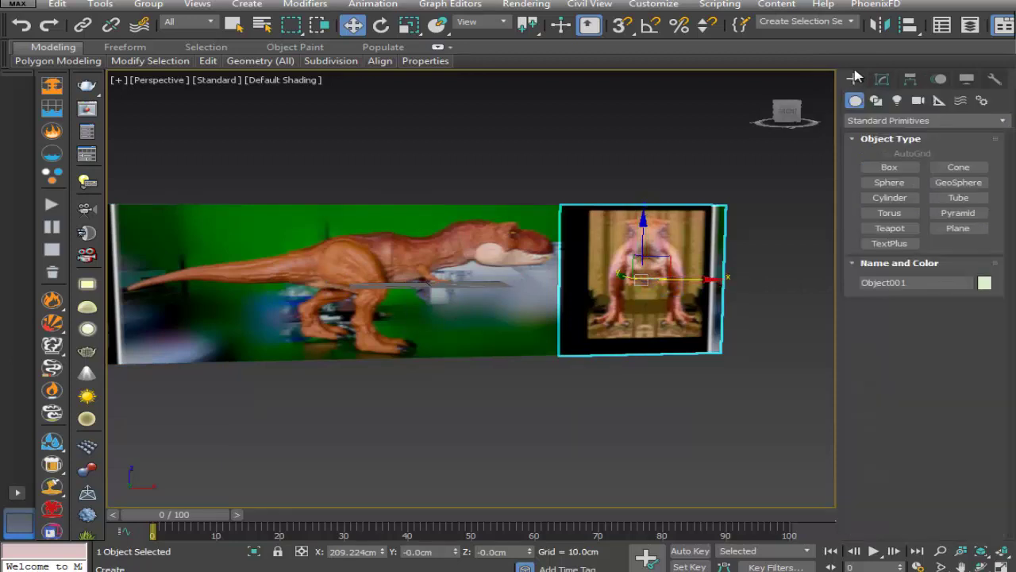
# Switch to the four-viewport layout and set the Front viewport's shading to Facets so the blueprint images show
pyautogui.click(444, 309)
pyautogui.scroll(-5, 439, 325)
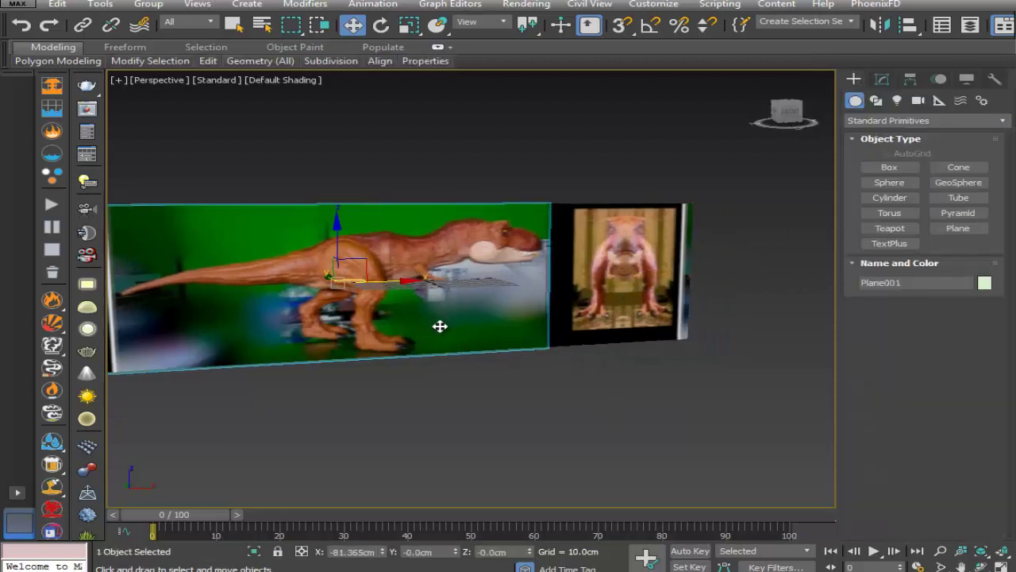
pyautogui.click(984, 562)
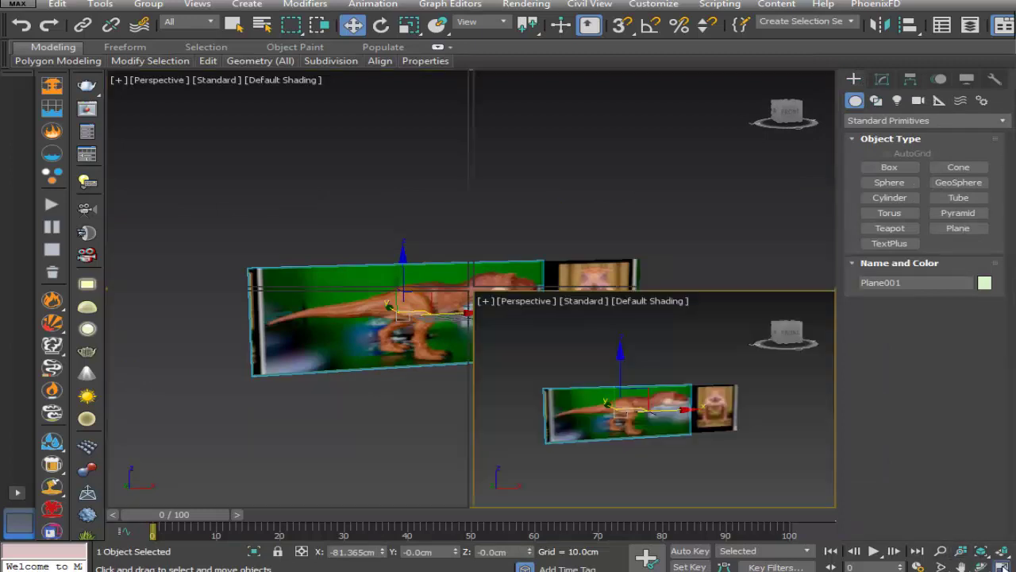
pyautogui.moveTo(578, 213); pyautogui.dragTo(601, 213, button='middle')
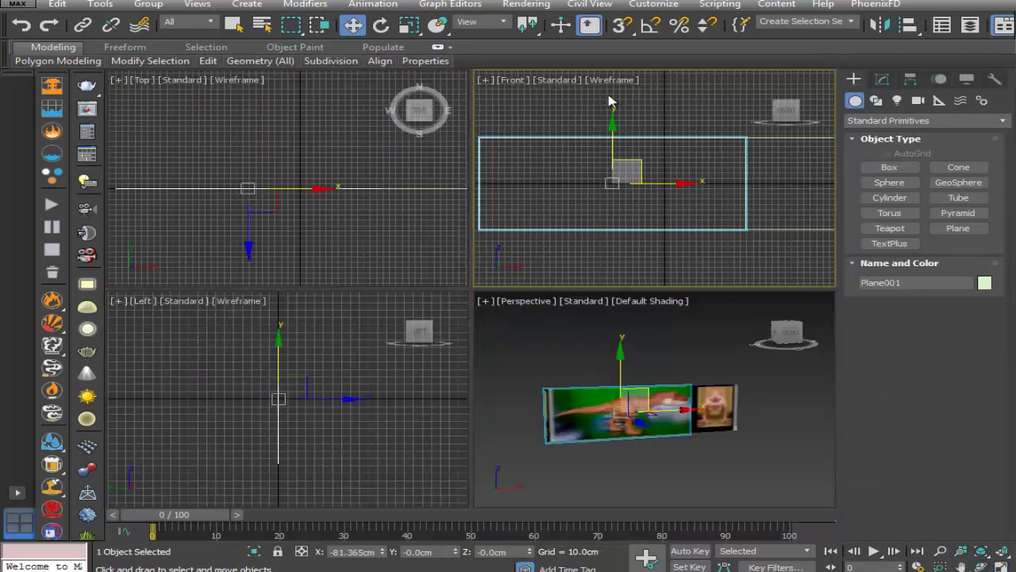
pyautogui.click(611, 81)
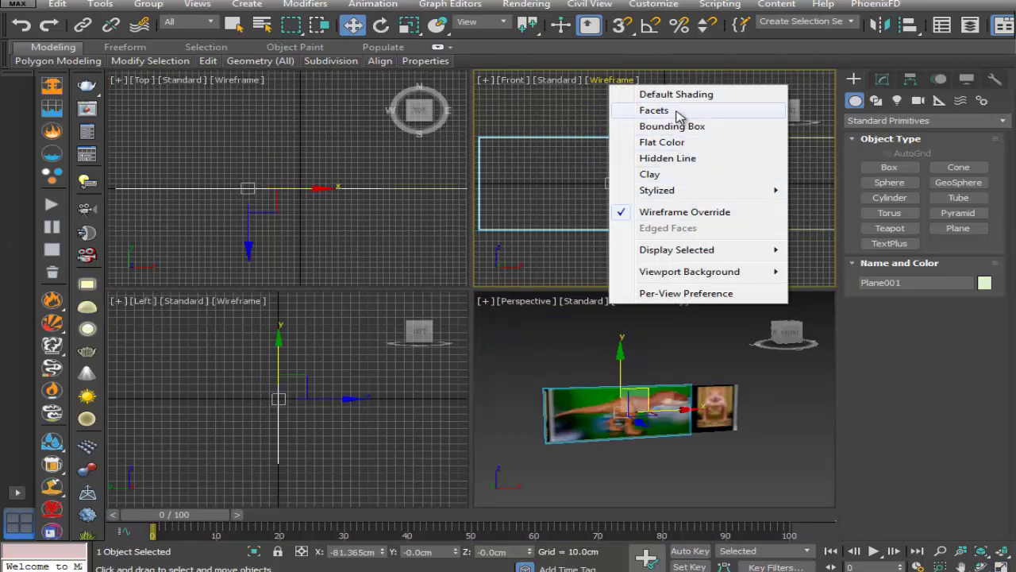
pyautogui.moveTo(668, 197)
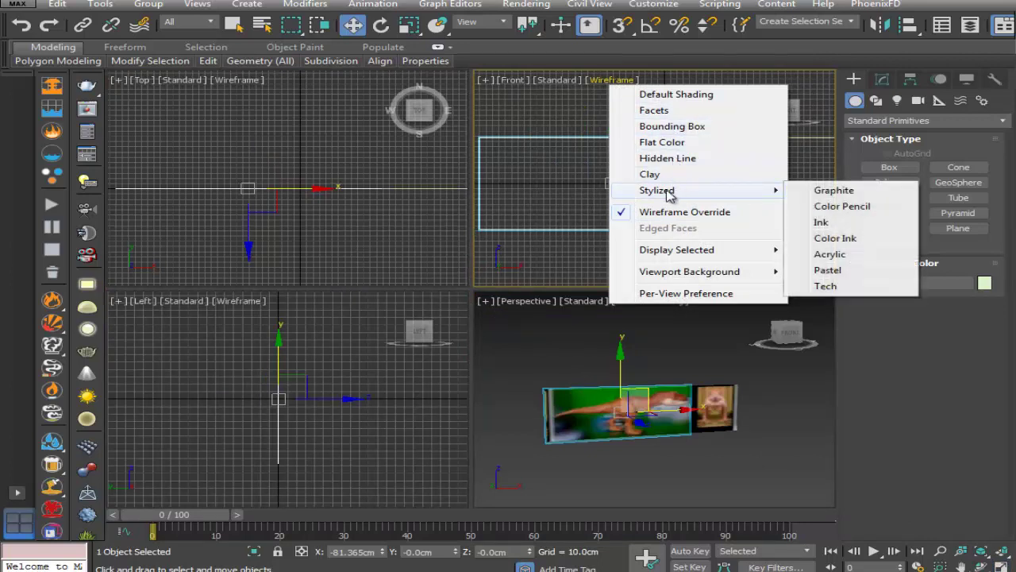
pyautogui.click(559, 118)
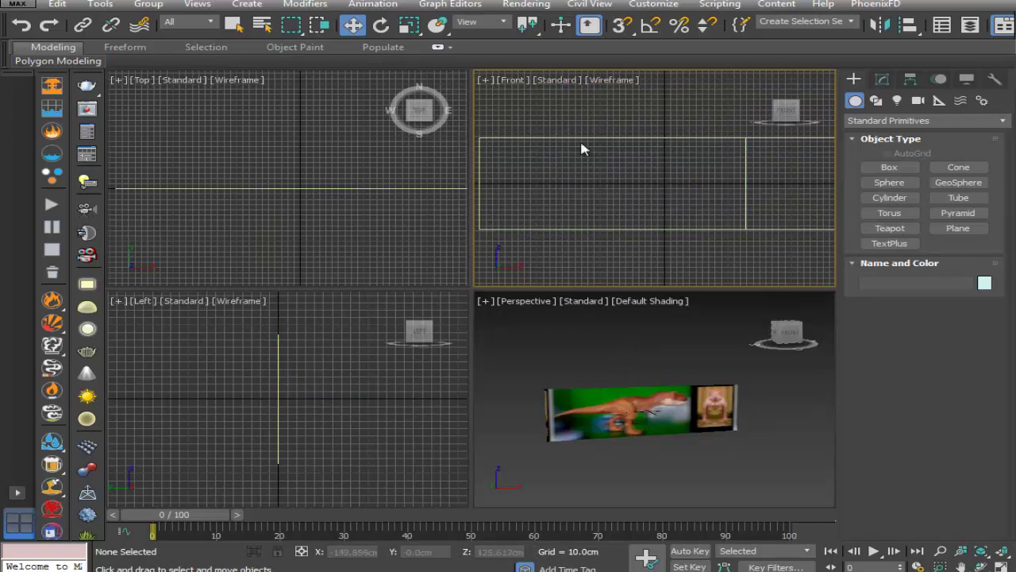
pyautogui.click(604, 177)
pyautogui.click(608, 82)
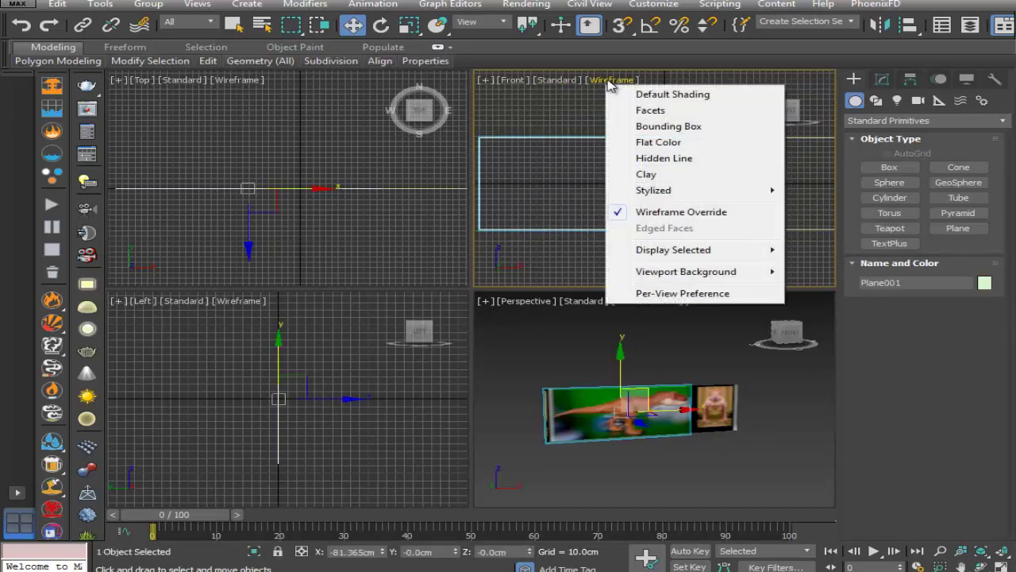
pyautogui.click(652, 111)
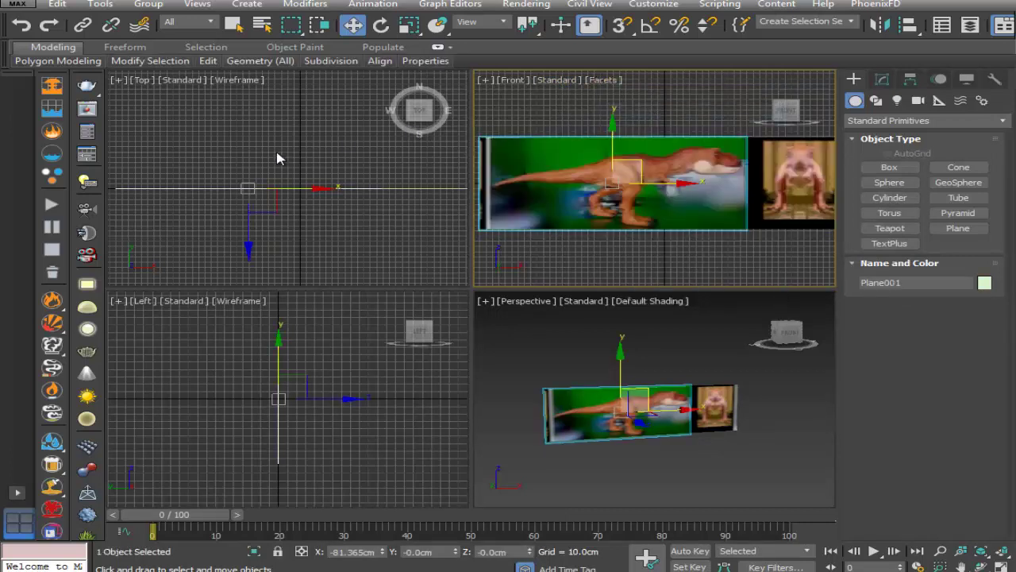
# Move the side-view panel along X and set its X position to 0
pyautogui.click(233, 24)
pyautogui.click(597, 421)
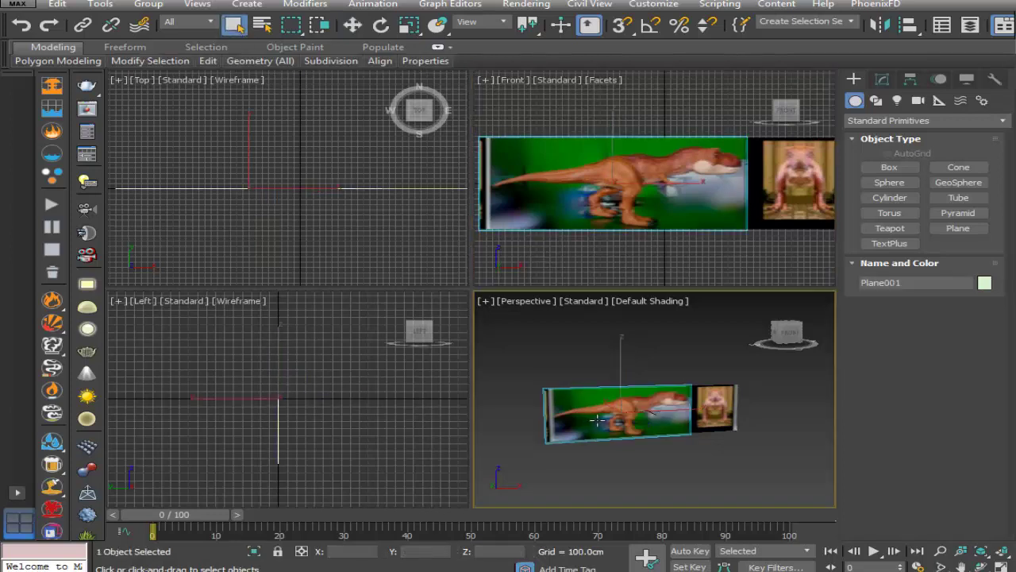
pyautogui.click(353, 24)
pyautogui.moveTo(650, 181); pyautogui.dragTo(689, 184)
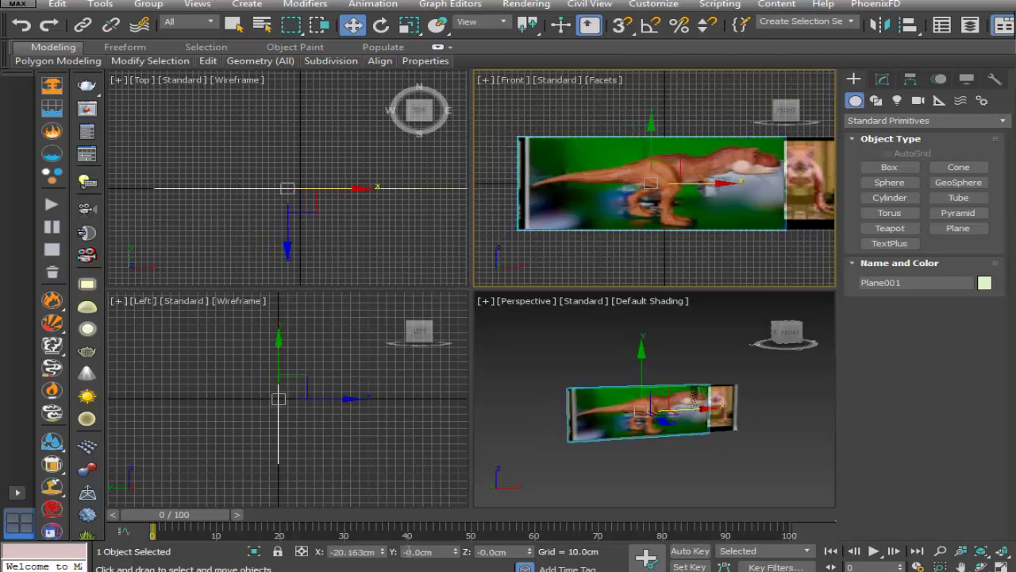
pyautogui.doubleClick(377, 552)
pyautogui.write('0')
pyautogui.press('Return')
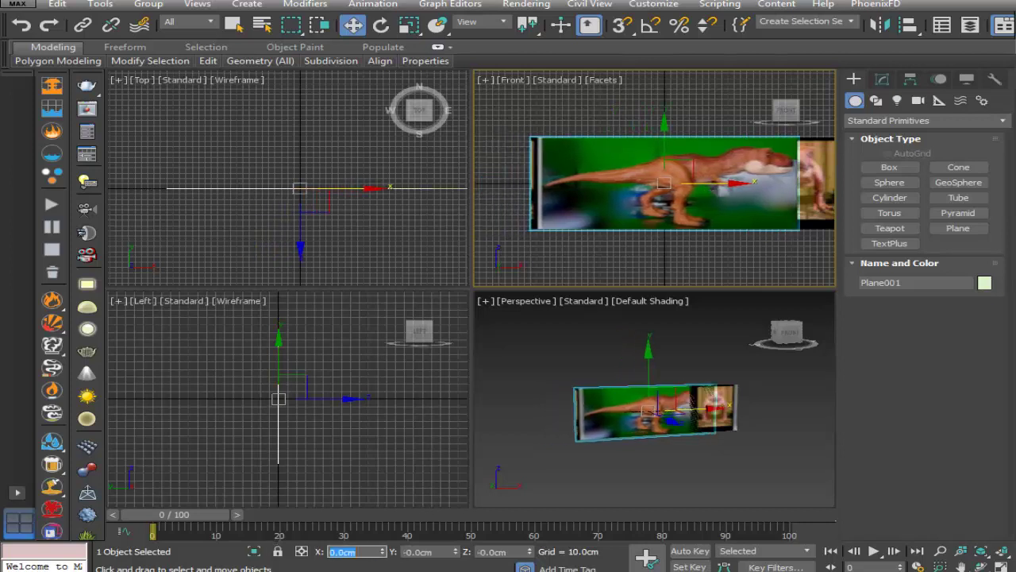
# Set the front-view panel's X position to 0 and deselect it
pyautogui.click(722, 423)
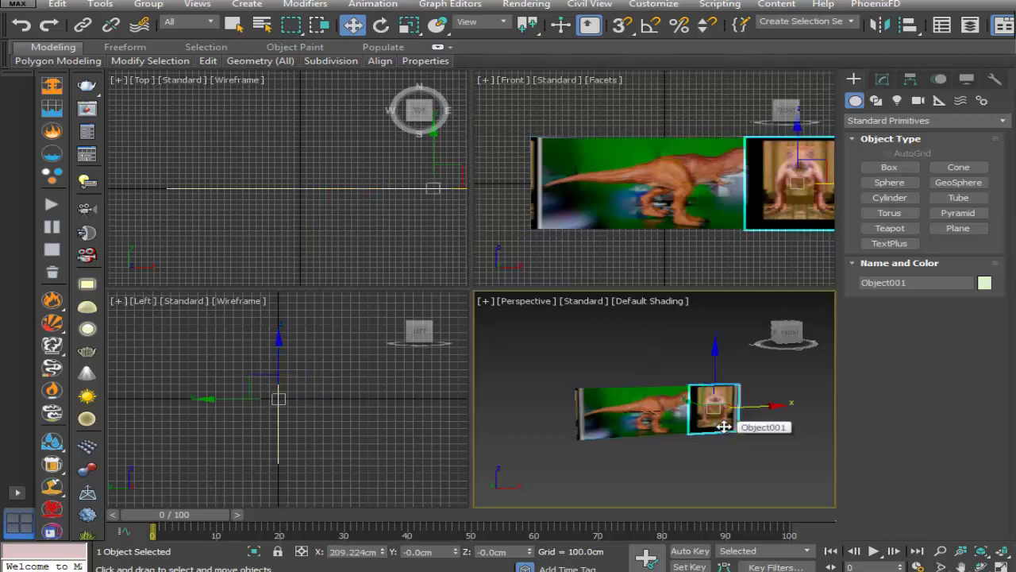
pyautogui.doubleClick(377, 552)
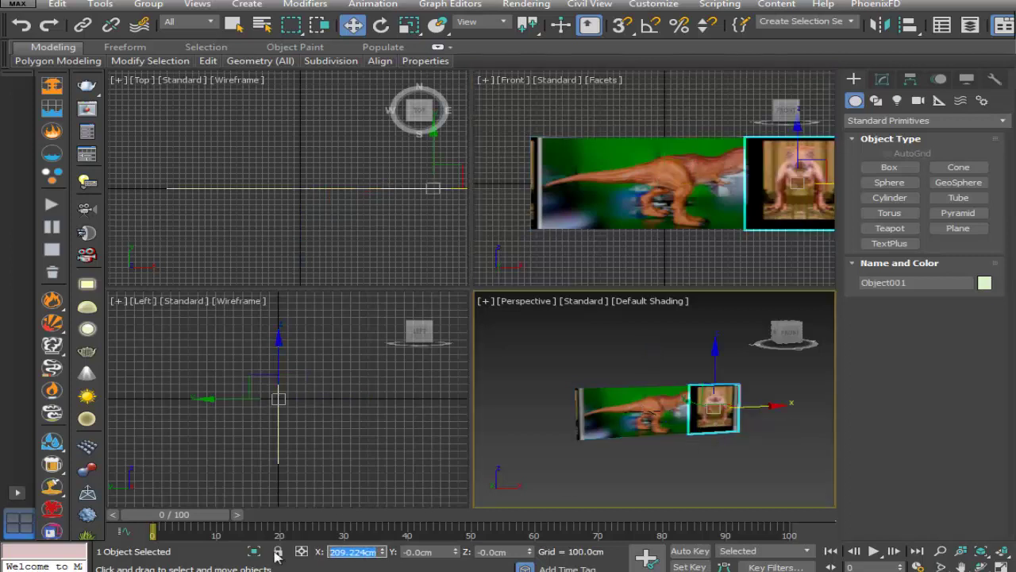
pyautogui.write('0')
pyautogui.press('Return')
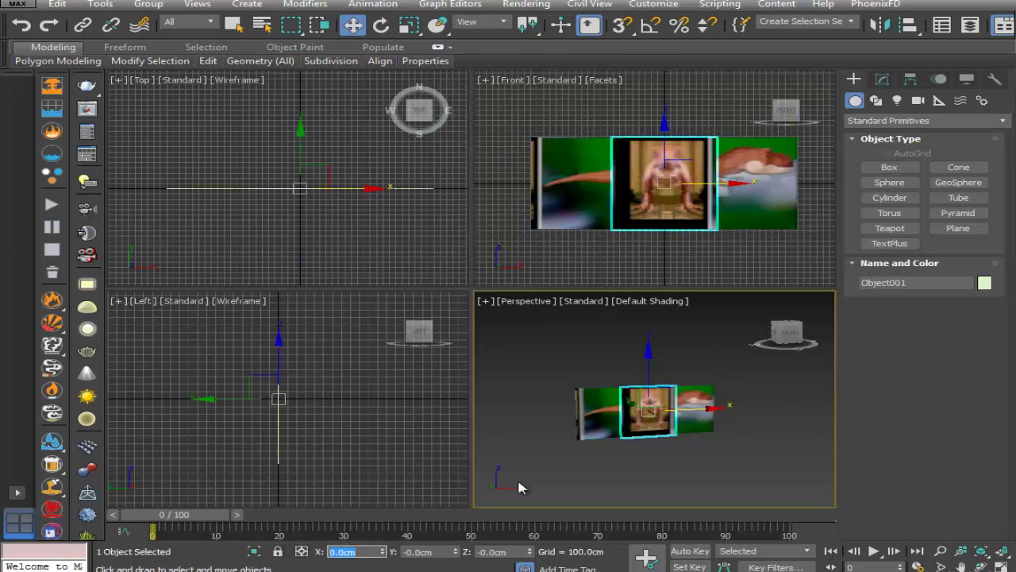
pyautogui.click(568, 455)
# Turn on angle snap, rotate the side-view panel 90 degrees about the vertical axis, and deselect it
pyautogui.click(596, 417)
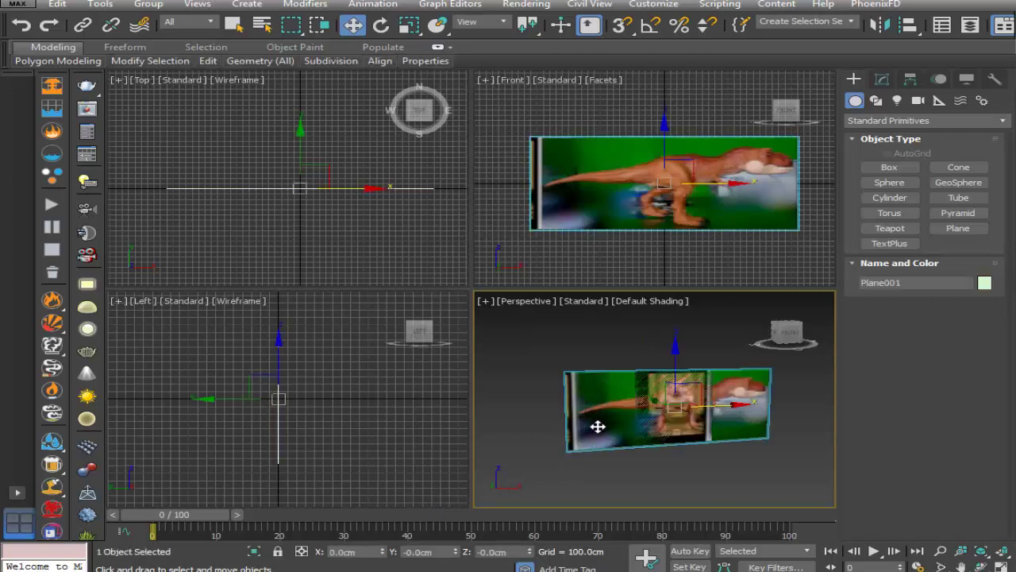
pyautogui.click(381, 25)
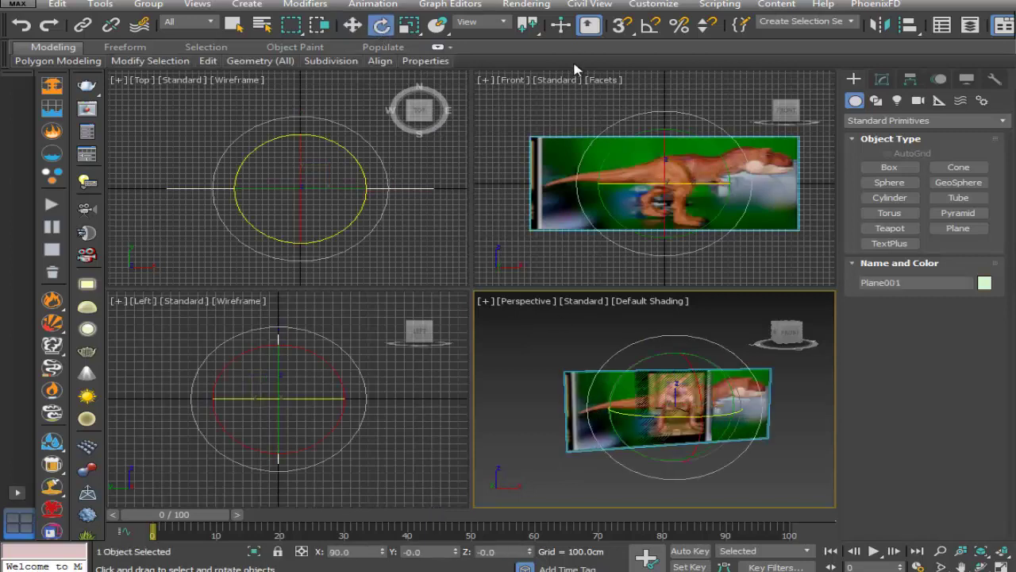
pyautogui.click(647, 29)
pyautogui.moveTo(229, 201); pyautogui.dragTo(204, 193, button='middle')
pyautogui.moveTo(324, 149); pyautogui.dragTo(344, 229)
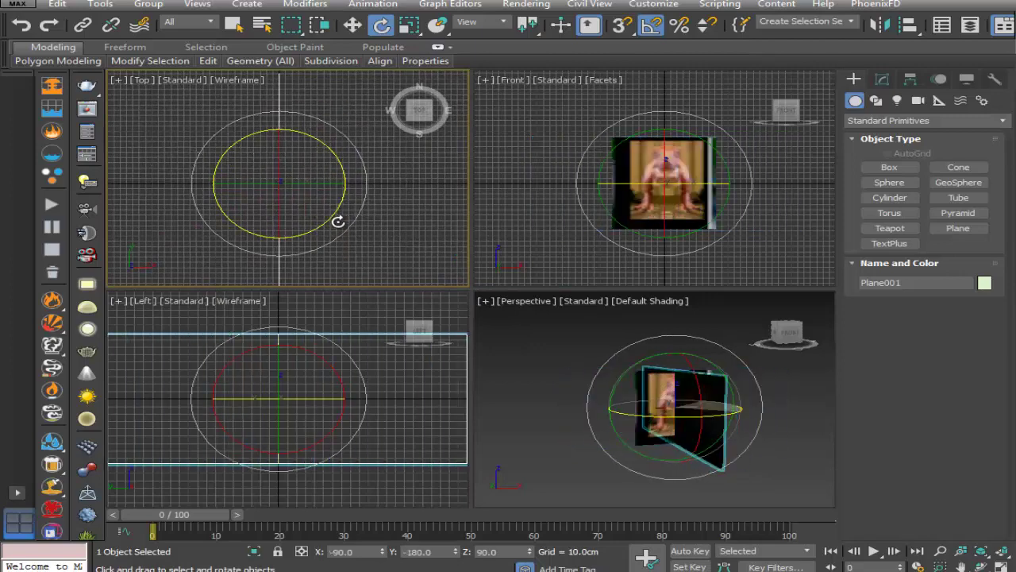
pyautogui.click(234, 24)
pyautogui.click(532, 260)
# Examine the crossed front-view and side-view panels in the Front view and an enlarged, orbited Perspective view
pyautogui.scroll(5, 613, 183)
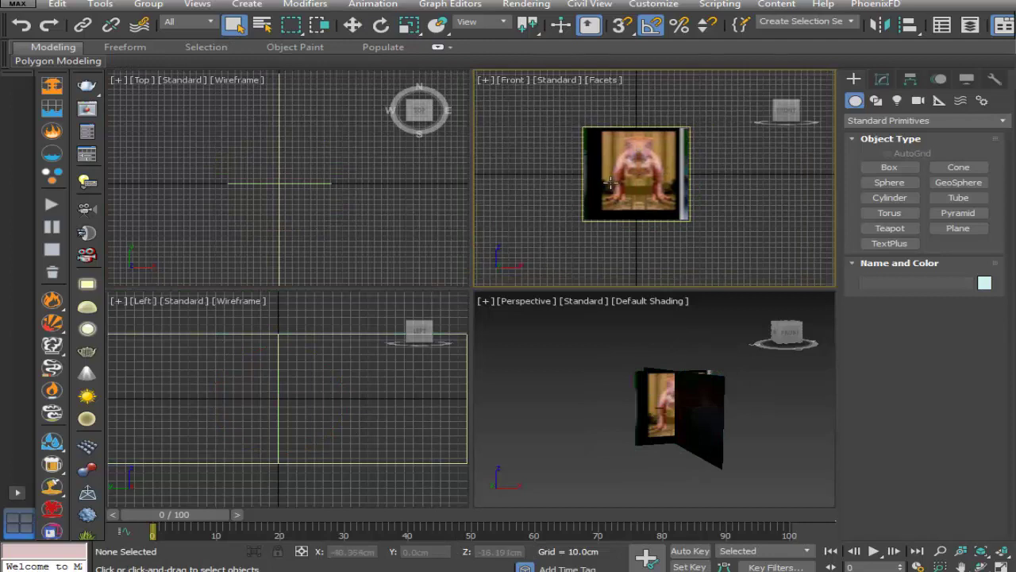
pyautogui.moveTo(619, 202); pyautogui.dragTo(604, 203, button='middle')
pyautogui.click(544, 173)
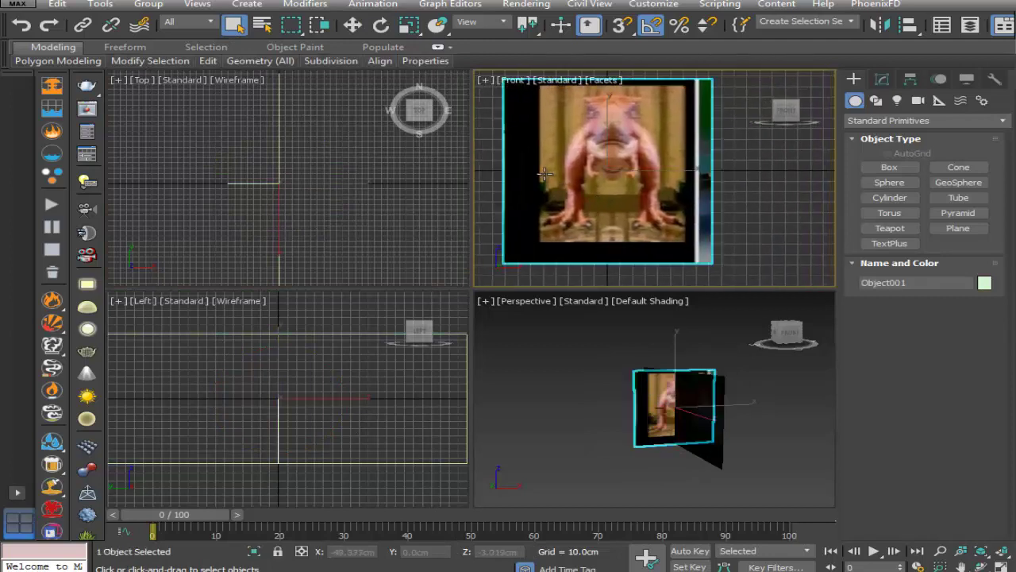
pyautogui.click(610, 418)
pyautogui.moveTo(599, 413); pyautogui.dragTo(575, 409, button='middle')
pyautogui.scroll(3, 595, 406)
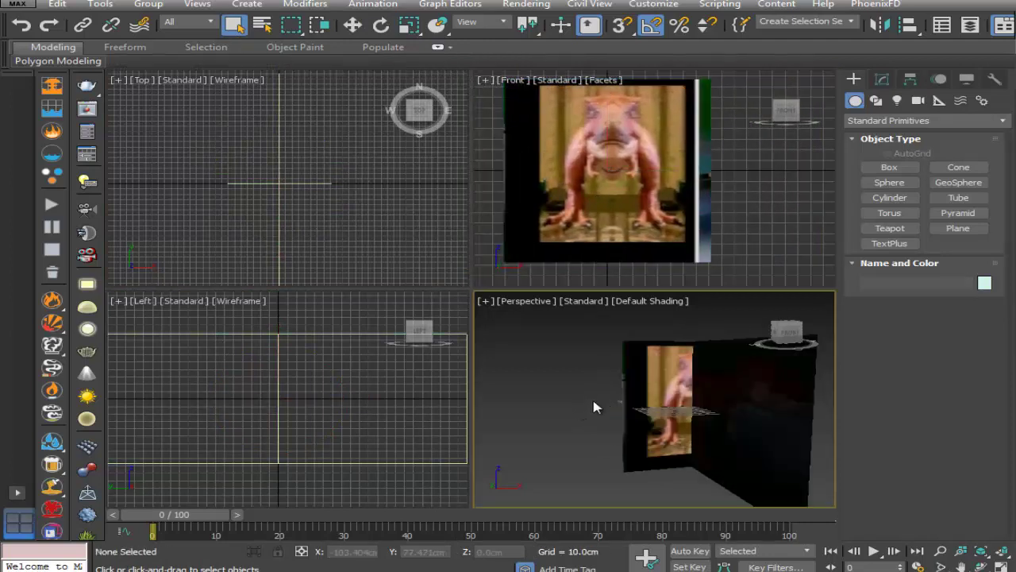
pyautogui.keyDown('alt'); pyautogui.moveTo(699, 413); pyautogui.dragTo(669, 411, button='middle'); pyautogui.keyUp('alt')
pyautogui.keyDown('alt'); pyautogui.moveTo(731, 409); pyautogui.dragTo(714, 410, button='middle'); pyautogui.keyUp('alt')
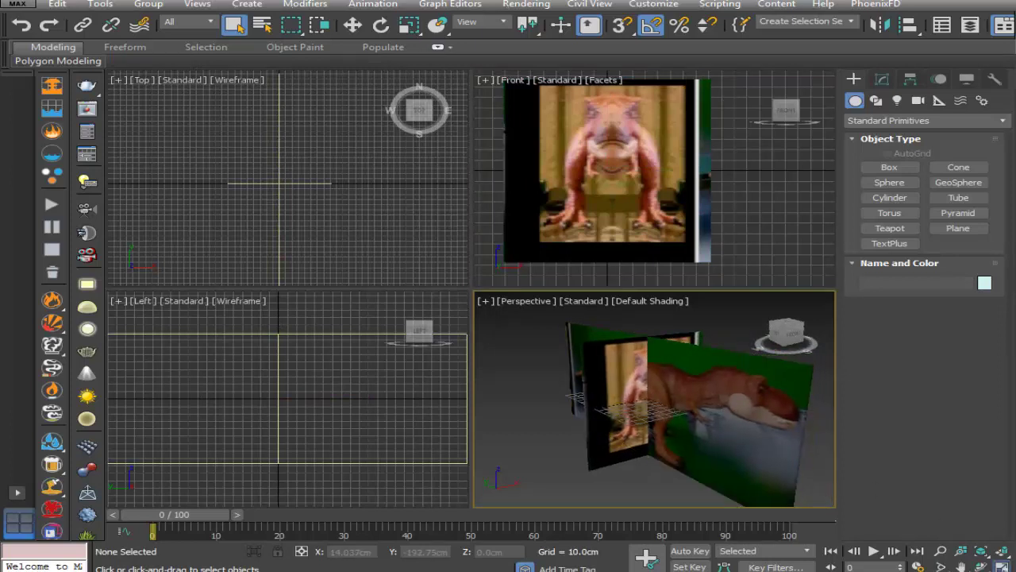
pyautogui.hotkey('alt', 'w')
pyautogui.keyDown('alt'); pyautogui.moveTo(554, 399); pyautogui.dragTo(560, 374, button='middle'); pyautogui.keyUp('alt')
pyautogui.scroll(3, 571, 377)
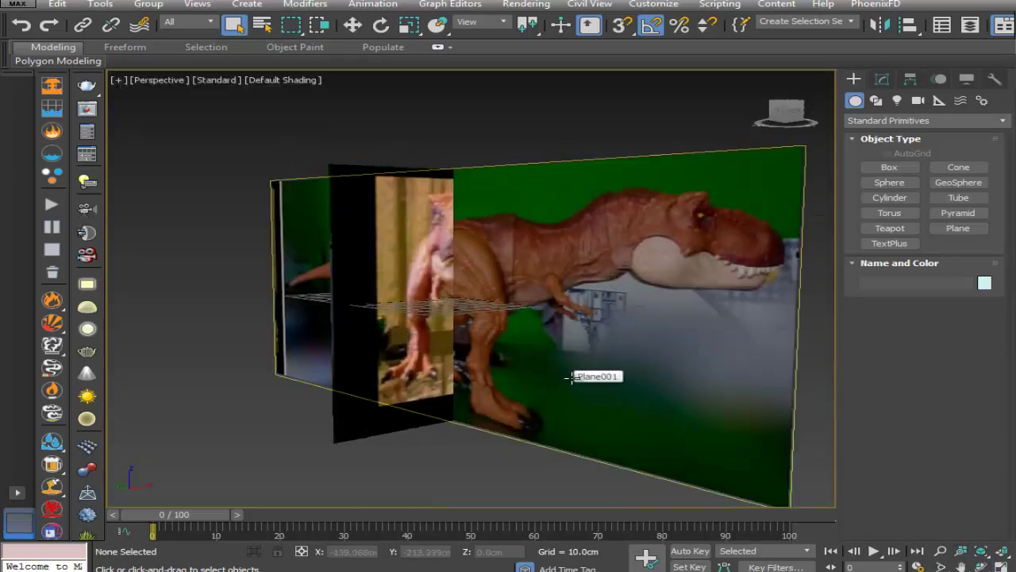
# Open Notepad, write "ESTE BLUEPRINT NO ES MUY PRECISO ASÍ QUE TRATAREMOS DE HACER MILAGROS CON EL Y AJUSTARLO", and minimize it
pyautogui.press('super')
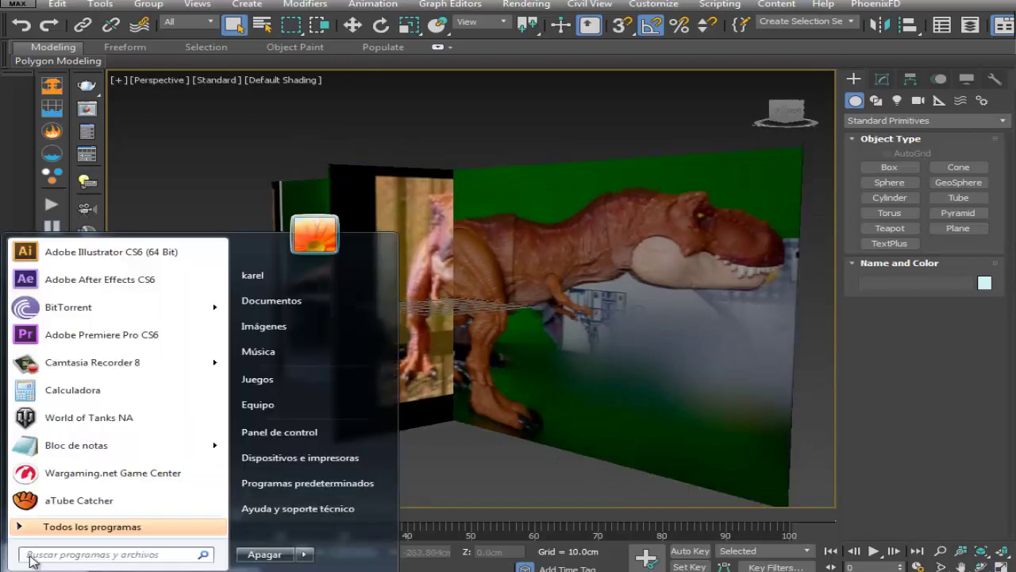
pyautogui.click(82, 446)
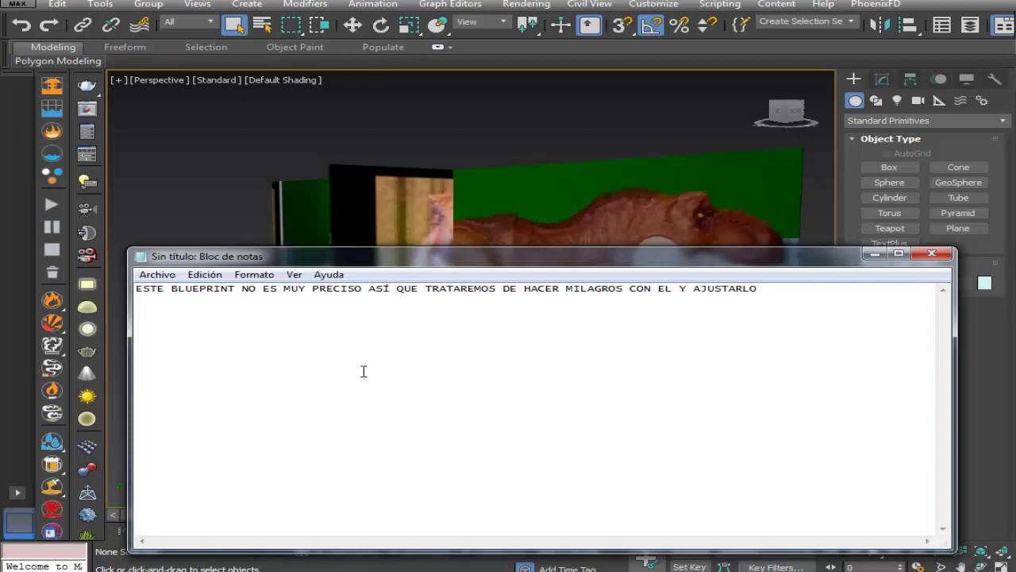
pyautogui.click(874, 253)
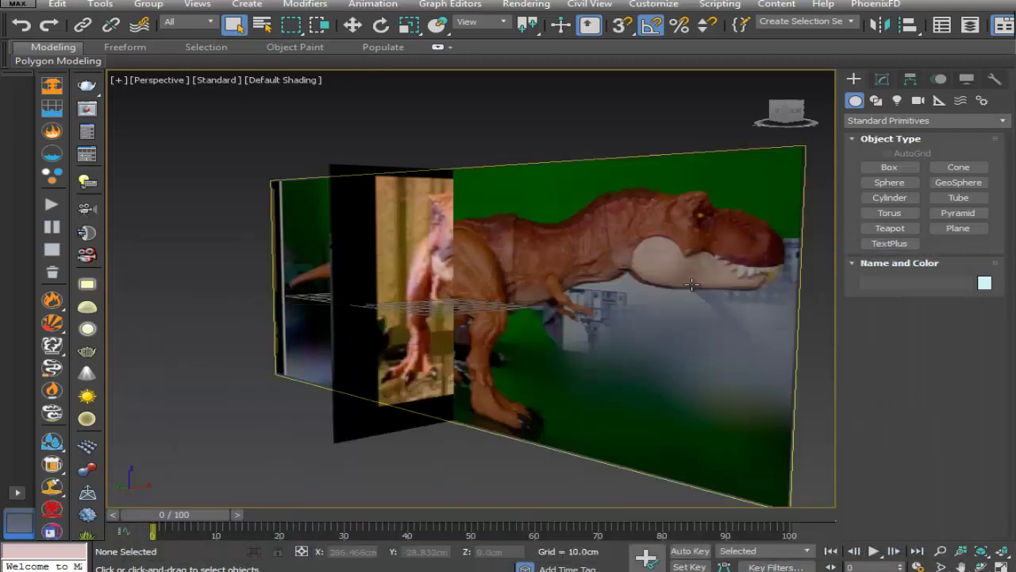
# Shift the side-view panel along Y to about 28 cm, comparing the dinosaur's proportions against the front-view panel
pyautogui.keyDown('alt'); pyautogui.moveTo(551, 303); pyautogui.dragTo(508, 374, button='middle'); pyautogui.keyUp('alt')
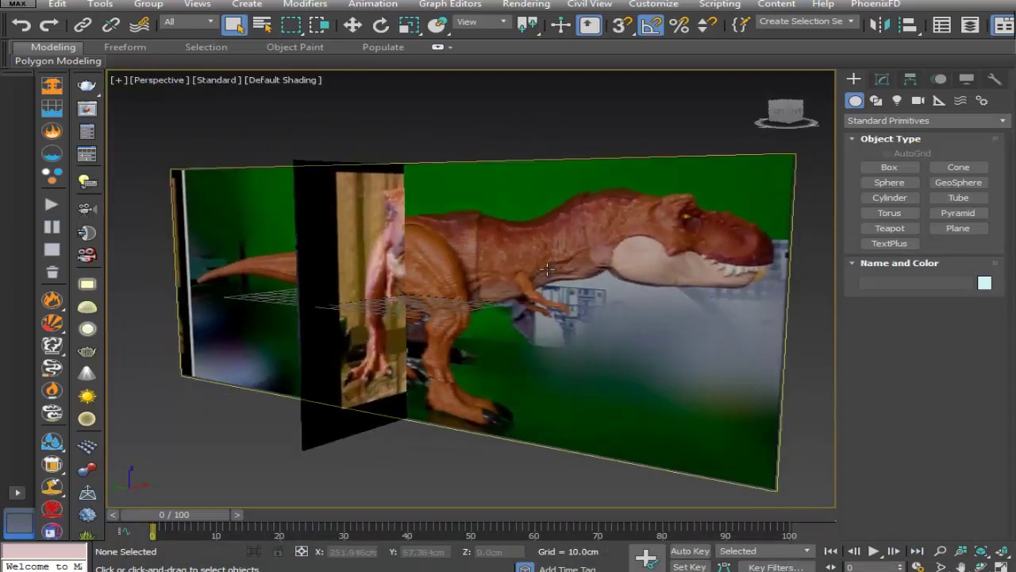
pyautogui.click(500, 218)
pyautogui.click(353, 25)
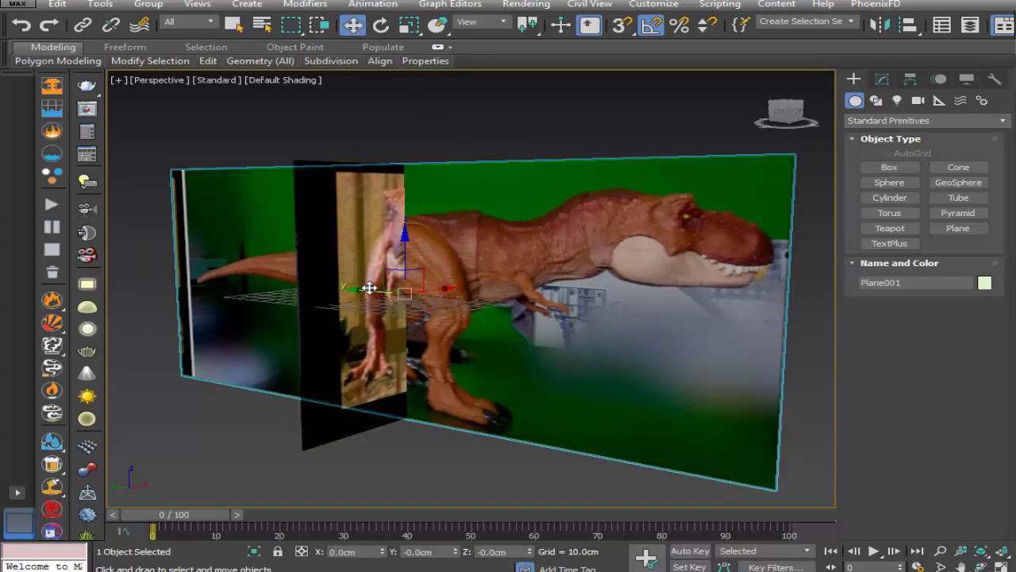
pyautogui.moveTo(370, 288); pyautogui.dragTo(362, 344)
pyautogui.scroll(5, 362, 344)
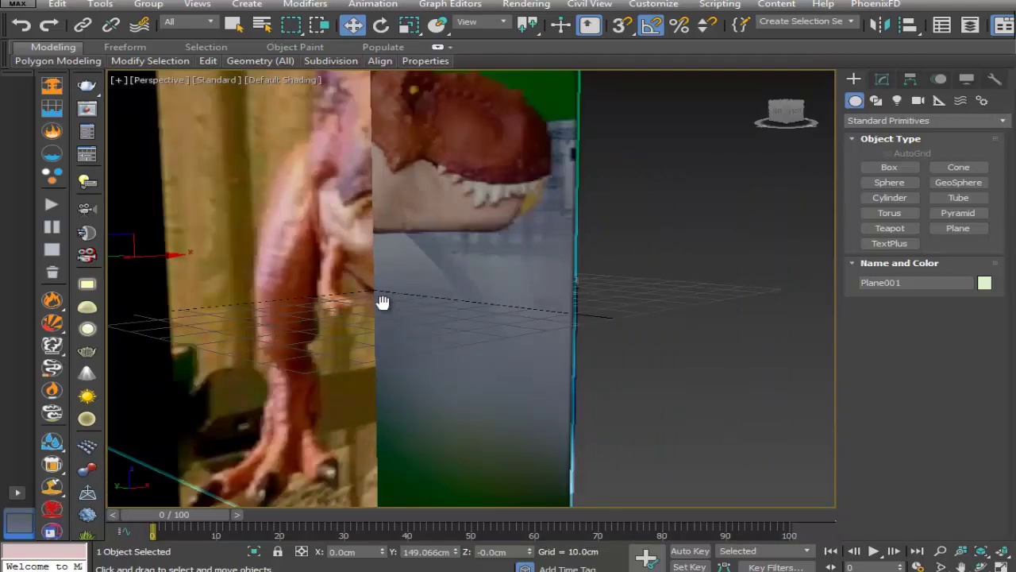
pyautogui.scroll(-3, 429, 356)
pyautogui.moveTo(429, 347)
pyautogui.keyDown('alt'); pyautogui.mouseDown(button='middle')
pyautogui.moveTo(437, 345)
pyautogui.moveTo(428, 320)
pyautogui.moveTo(435, 351)
pyautogui.mouseUp(button='middle'); pyautogui.keyUp('alt')
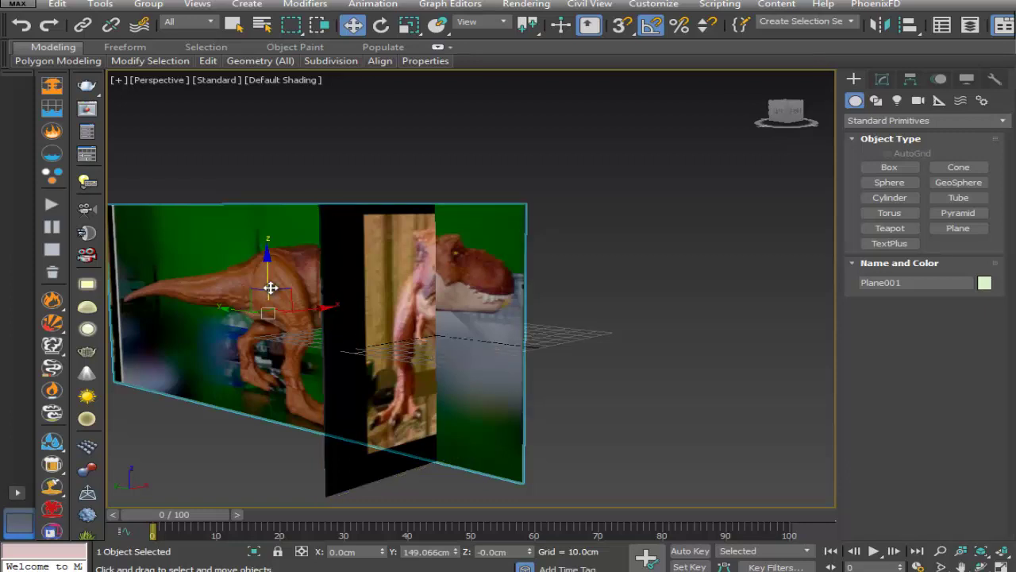
pyautogui.moveTo(306, 306); pyautogui.dragTo(370, 383)
pyautogui.moveTo(426, 404)
pyautogui.keyDown('alt'); pyautogui.mouseDown(button='middle')
pyautogui.moveTo(405, 402)
pyautogui.moveTo(429, 411)
pyautogui.moveTo(423, 396)
pyautogui.mouseUp(button='middle'); pyautogui.keyUp('alt')
pyautogui.scroll(2, 405, 401)
pyautogui.scroll(1, 429, 411)
pyautogui.scroll(-5, 431, 412)
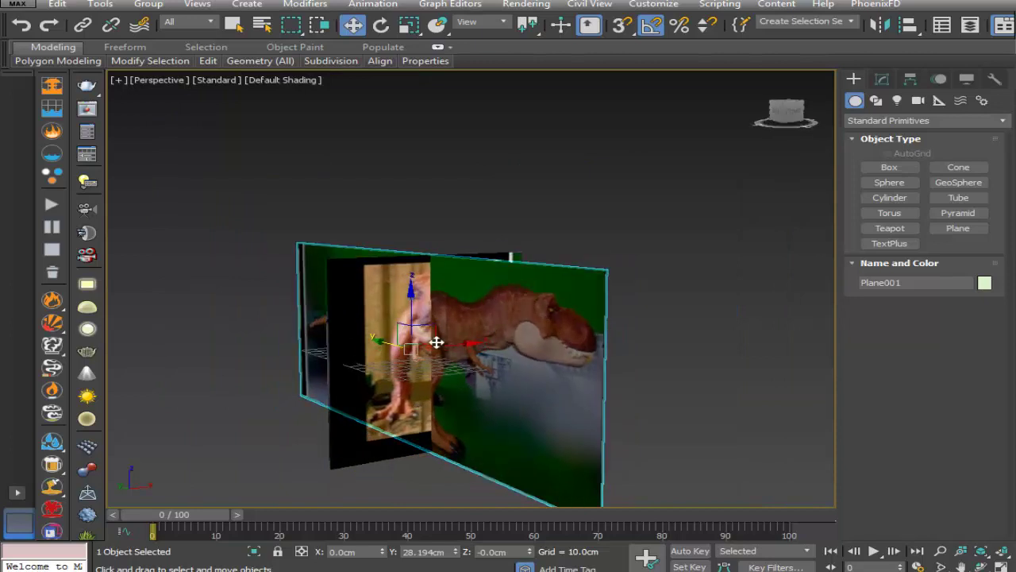
# Move the side-view panel along positive X clear of the front view, and the front-view panel along Y to about 404 cm
pyautogui.moveTo(443, 346); pyautogui.dragTo(715, 296)
pyautogui.moveTo(684, 370); pyautogui.dragTo(578, 351, button='middle')
pyautogui.click(383, 353)
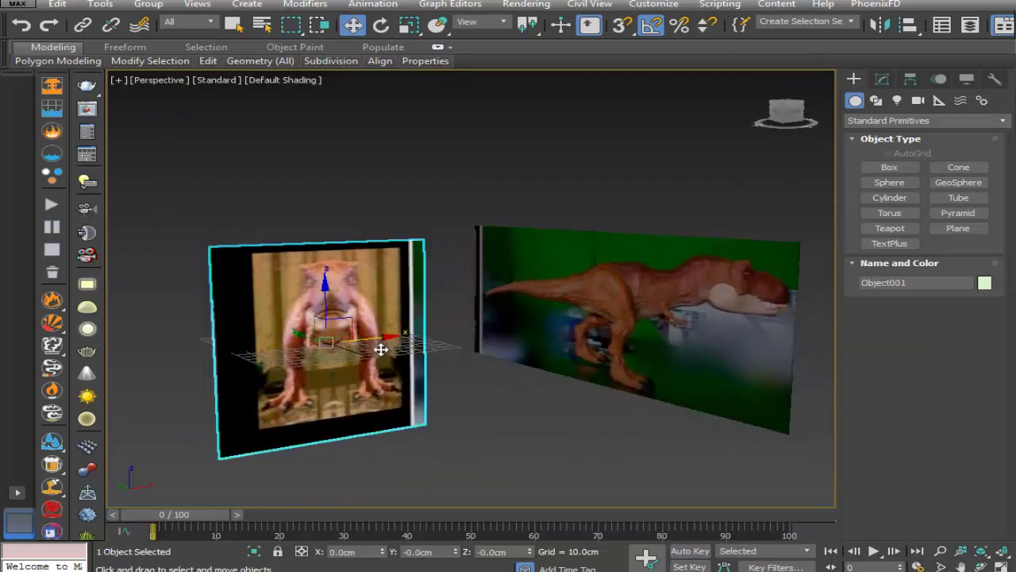
pyautogui.scroll(-3, 405, 373)
pyautogui.keyDown('alt'); pyautogui.moveTo(378, 349); pyautogui.dragTo(352, 352, button='middle'); pyautogui.keyUp('alt')
pyautogui.moveTo(351, 352); pyautogui.dragTo(141, 322)
pyautogui.moveTo(312, 322); pyautogui.dragTo(354, 302, button='middle')
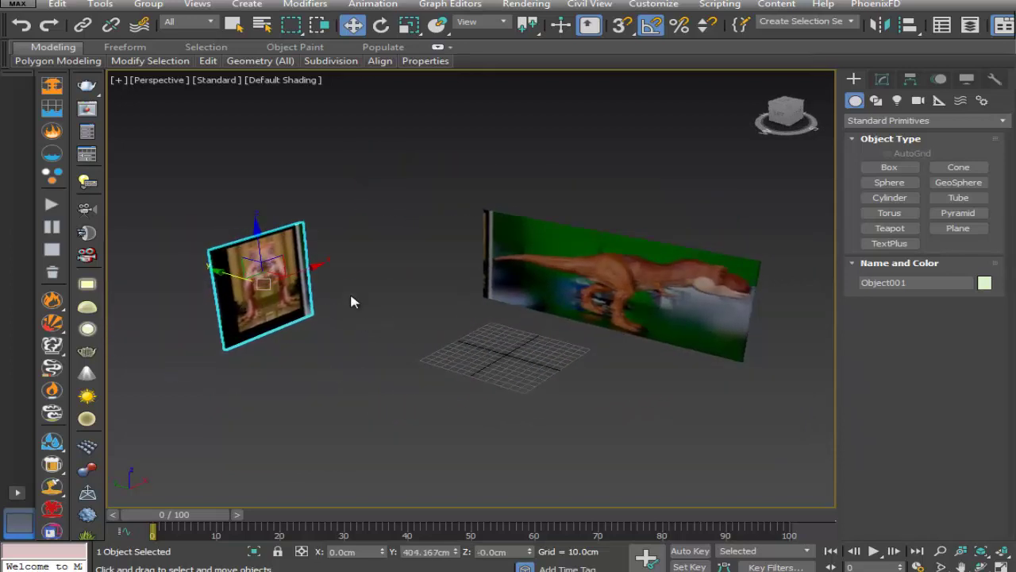
pyautogui.click(232, 25)
pyautogui.click(416, 220)
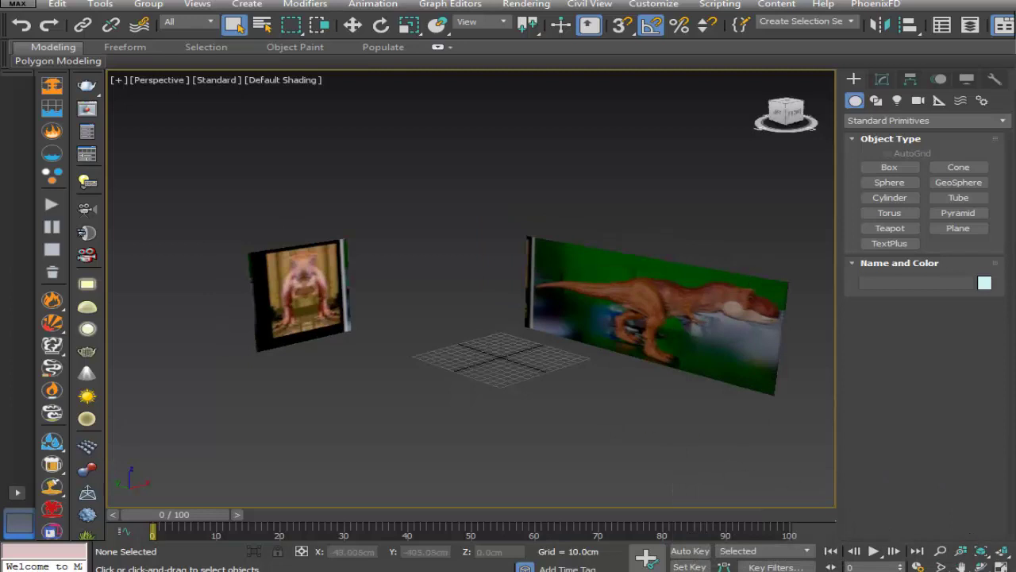
# Duplicate the side-view panel as one independent copy, moved along X to about 2 cm
pyautogui.click(1002, 565)
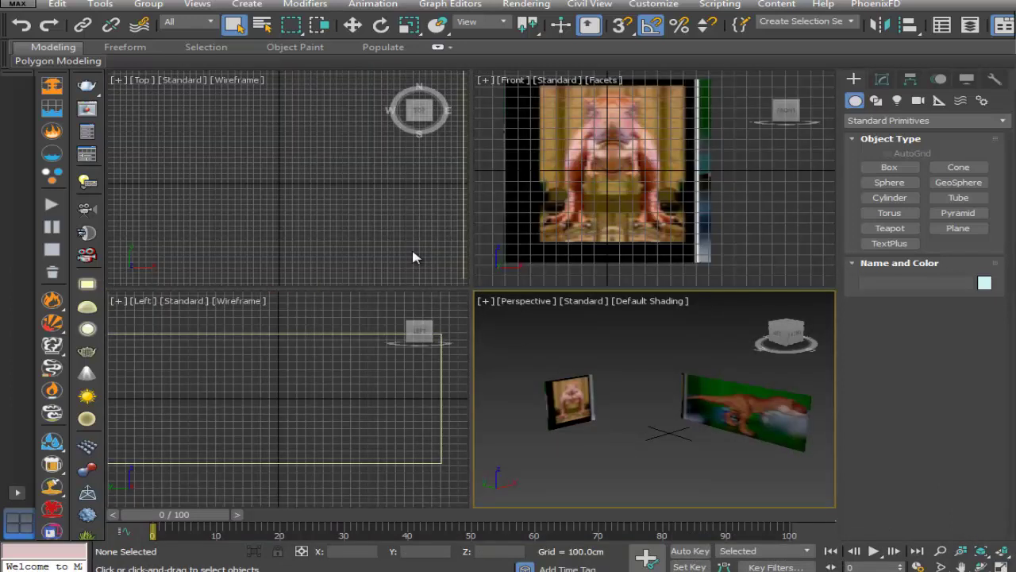
pyautogui.scroll(-3, 247, 182)
pyautogui.click(743, 409)
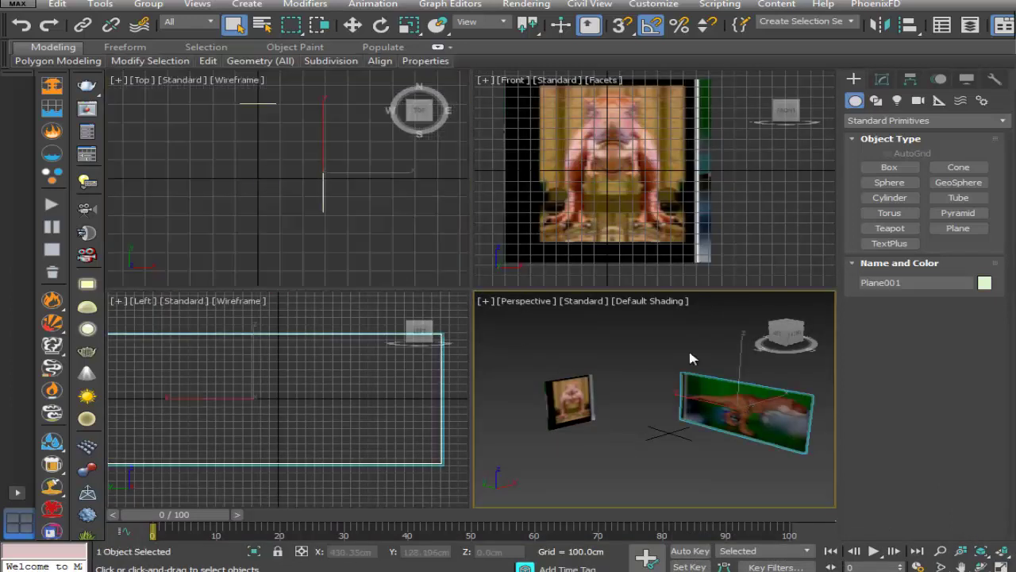
pyautogui.click(357, 25)
pyautogui.keyDown('alt'); pyautogui.moveTo(660, 415); pyautogui.dragTo(687, 422, button='middle'); pyautogui.keyUp('alt')
pyautogui.keyDown('shift'); pyautogui.moveTo(721, 398); pyautogui.dragTo(631, 441); pyautogui.keyUp('shift')
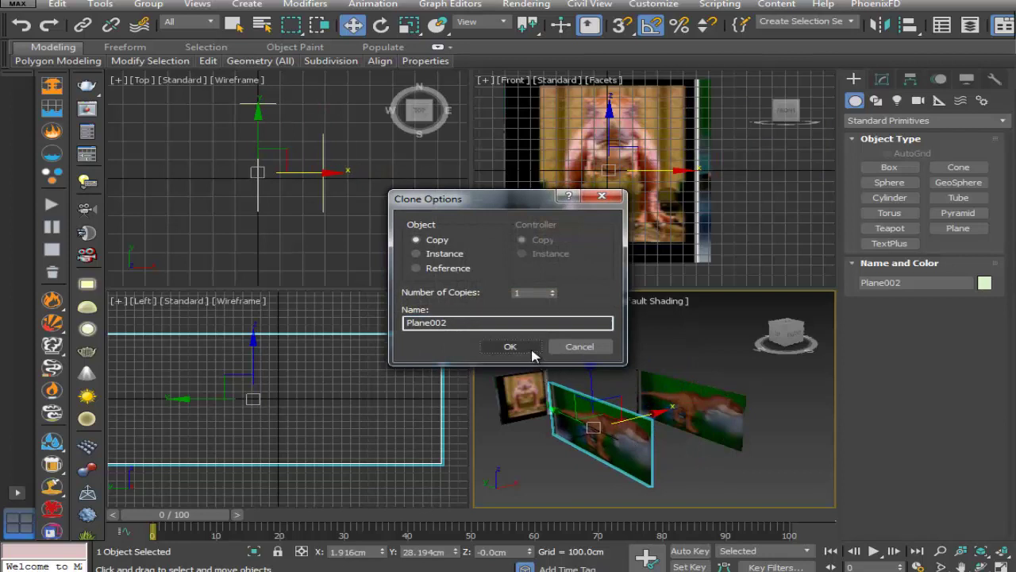
pyautogui.click(512, 346)
# Rotate the copied panel so it lies flat, and set the Top viewport to Facets shading
pyautogui.click(381, 26)
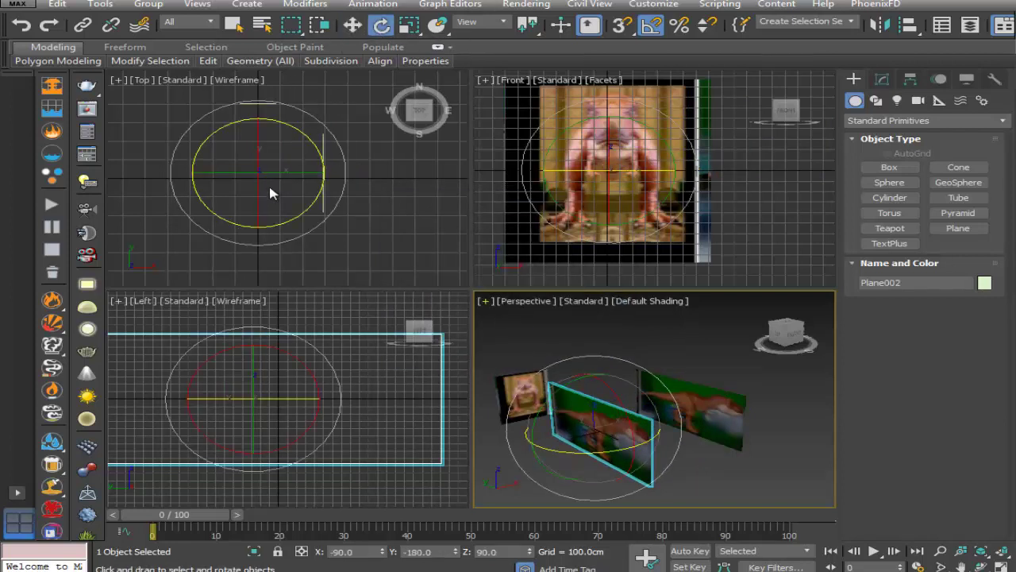
pyautogui.click(306, 195)
pyautogui.moveTo(307, 185); pyautogui.dragTo(386, 191)
pyautogui.click(353, 27)
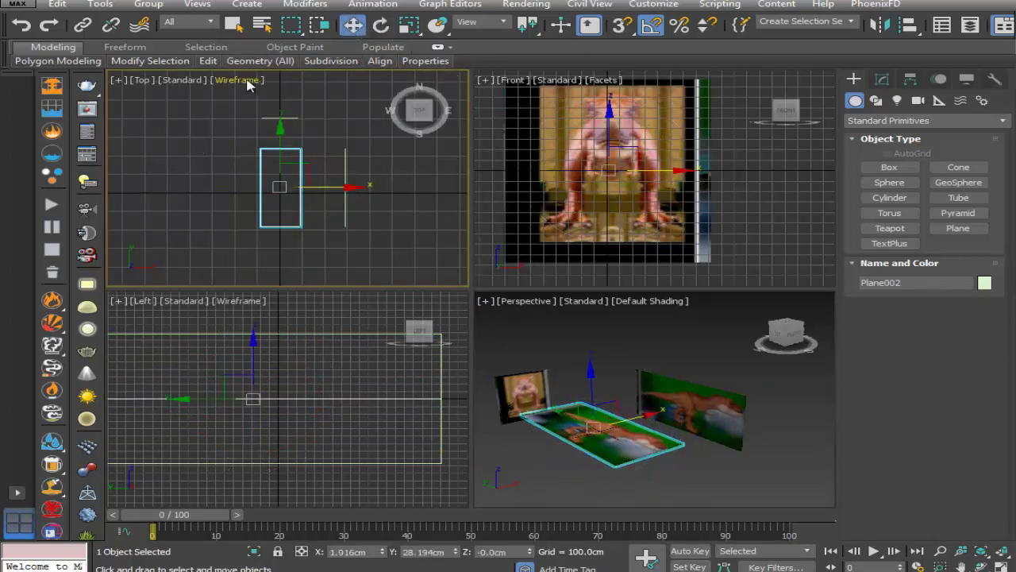
pyautogui.click(237, 79)
pyautogui.click(292, 110)
# Move the flat panel along Z to about -261 cm, below the front-view and side-view panels
pyautogui.moveTo(573, 193); pyautogui.dragTo(583, 244, button='middle')
pyautogui.moveTo(618, 181); pyautogui.dragTo(618, 65)
pyautogui.rightClick(649, 379)
pyautogui.keyDown('alt'); pyautogui.moveTo(649, 380); pyautogui.dragTo(644, 393, button='middle'); pyautogui.keyUp('alt')
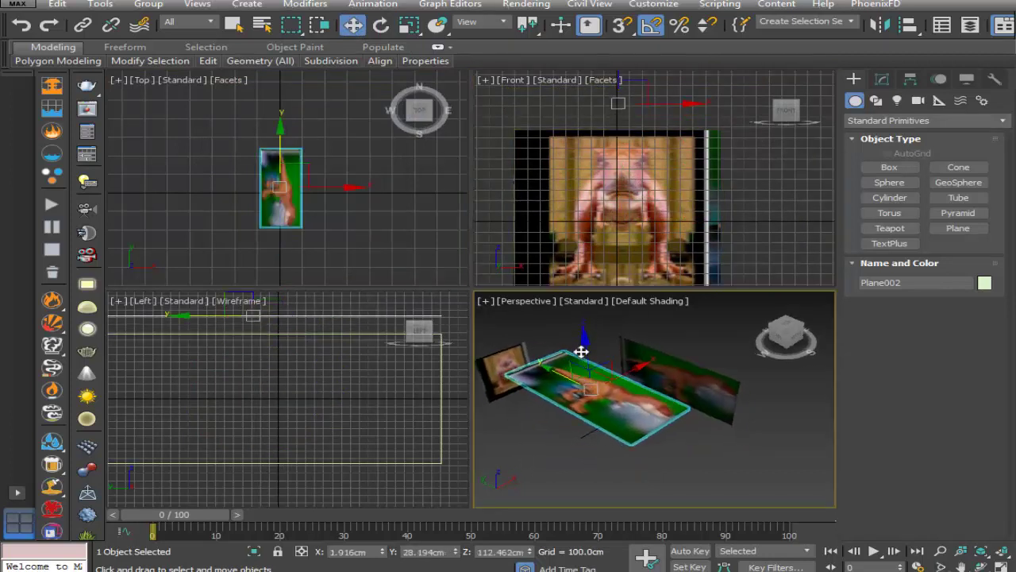
pyautogui.moveTo(582, 352); pyautogui.dragTo(591, 448)
pyautogui.press('z')
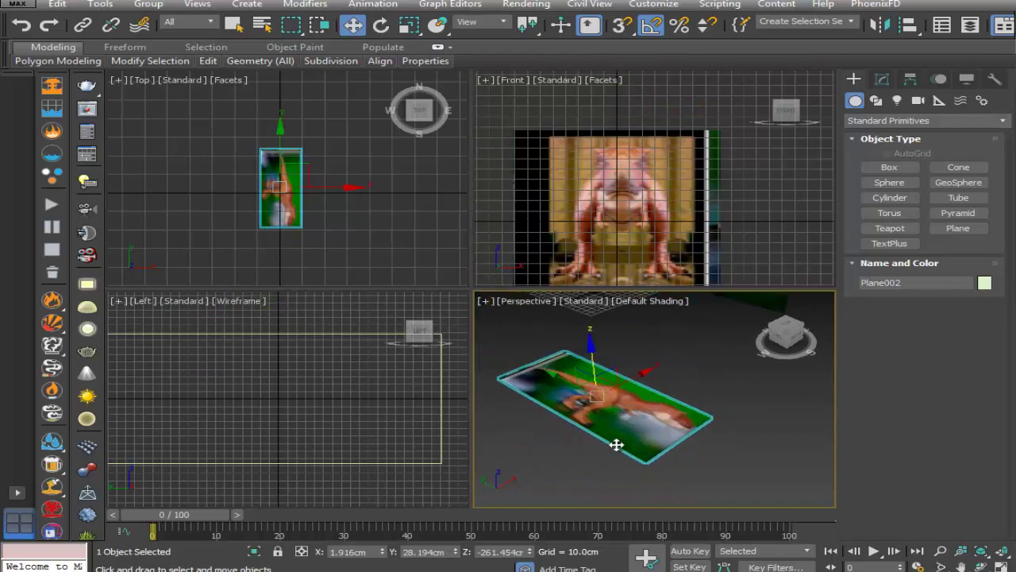
pyautogui.click(231, 25)
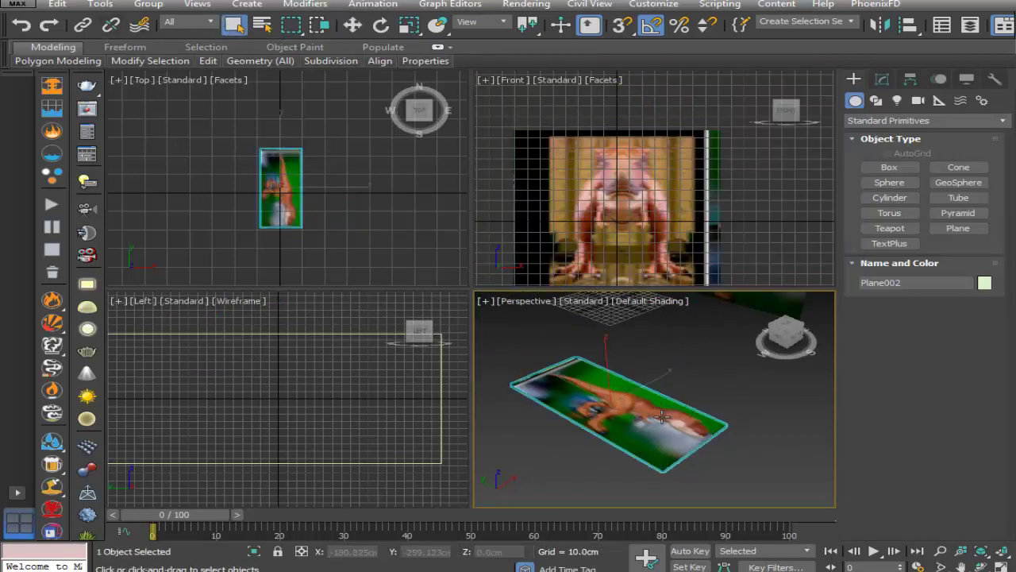
# Load the "top" image as a Bitmap in the diffuse map of the 02 - Default material
pyautogui.press('m')
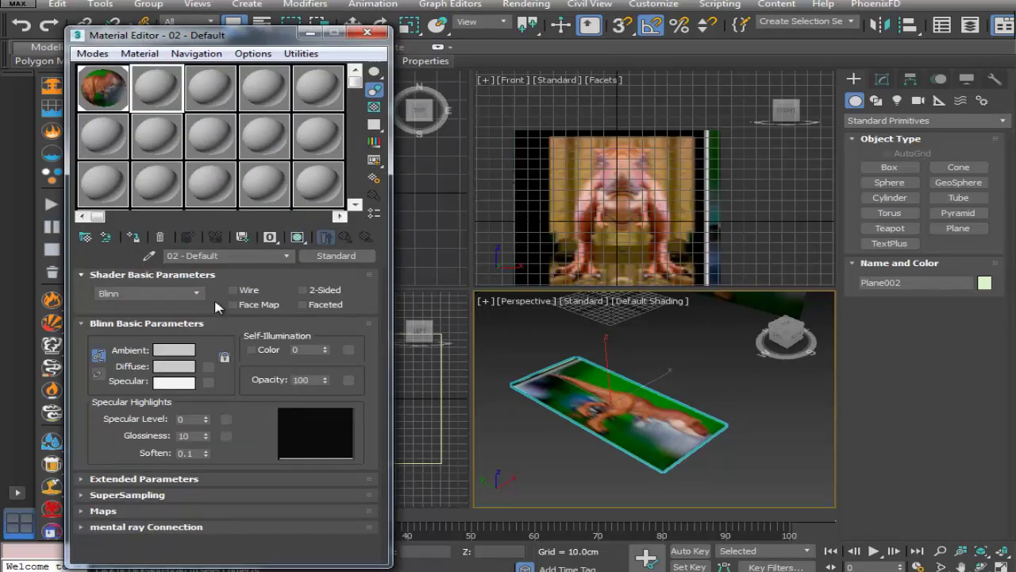
pyautogui.click(205, 368)
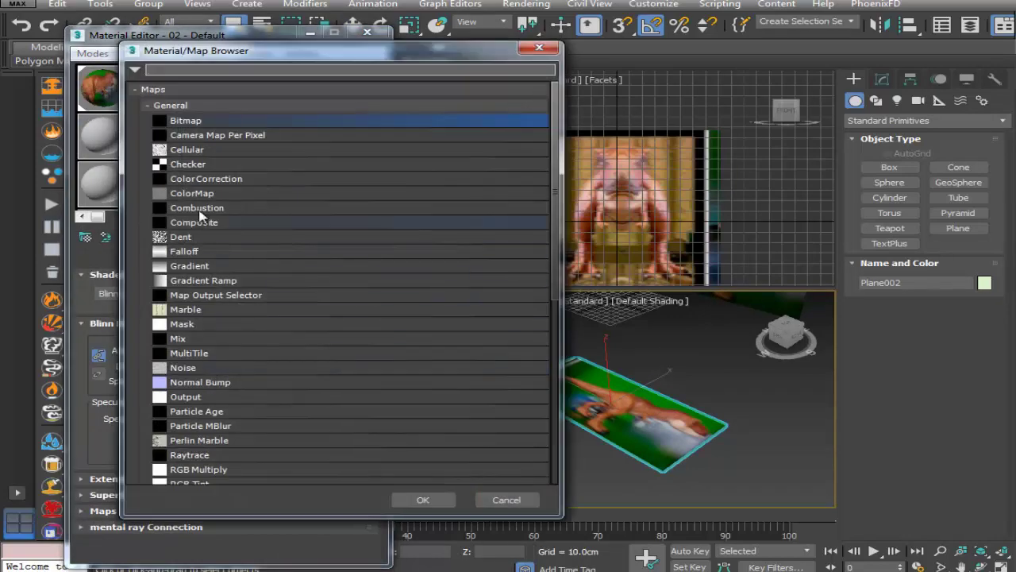
pyautogui.doubleClick(190, 120)
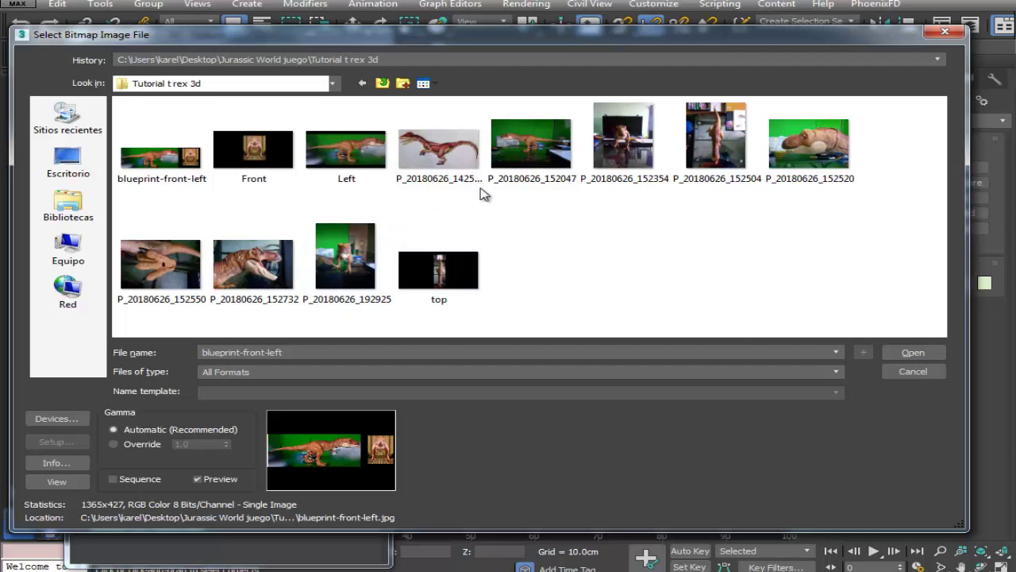
pyautogui.doubleClick(449, 281)
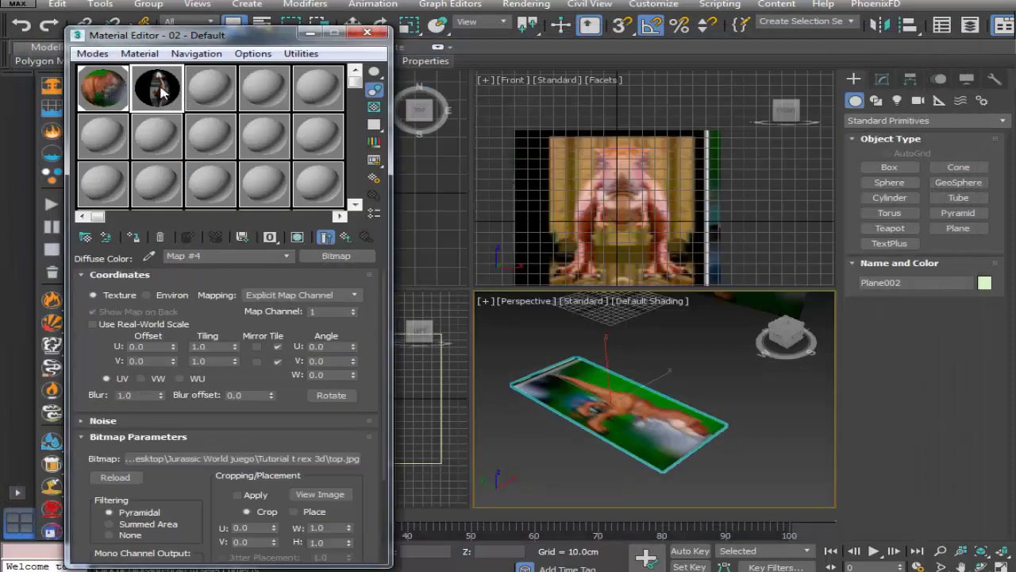
# Assign the top-image material to the flat panel, renaming the material TOP
pyautogui.click(344, 239)
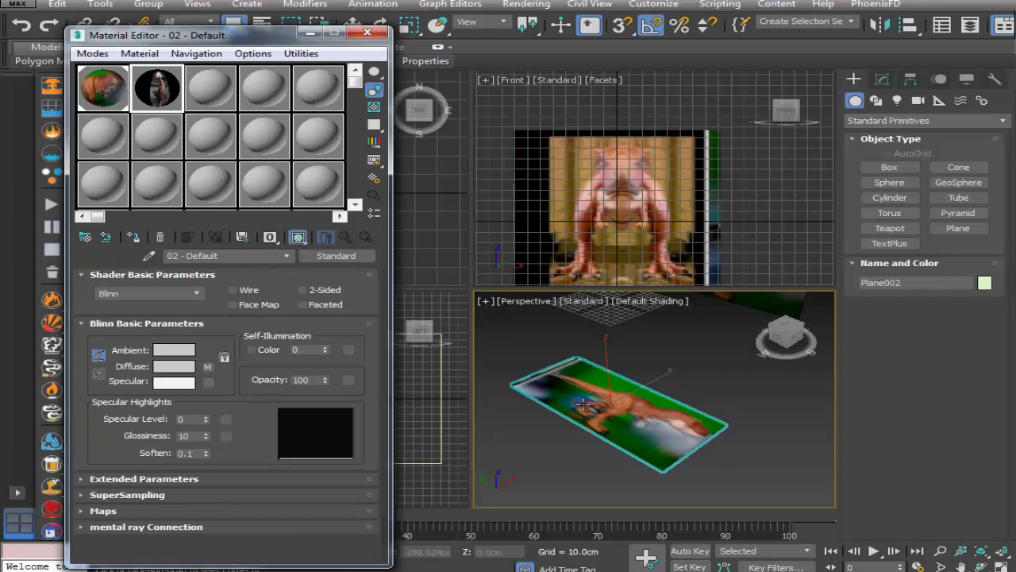
pyautogui.click(133, 237)
pyautogui.moveTo(491, 312); pyautogui.dragTo(381, 311)
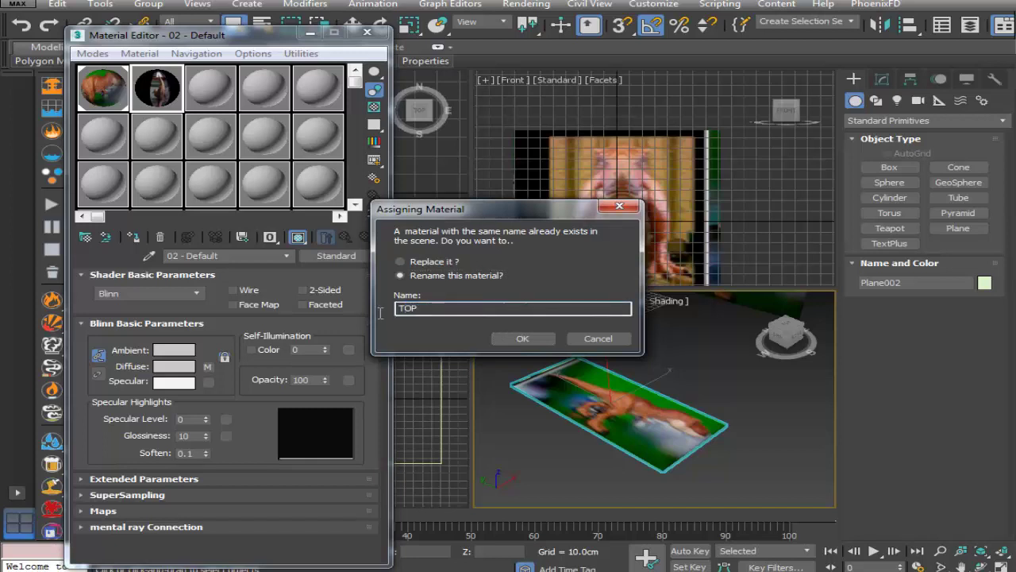
pyautogui.write('TOP')
pyautogui.click(521, 338)
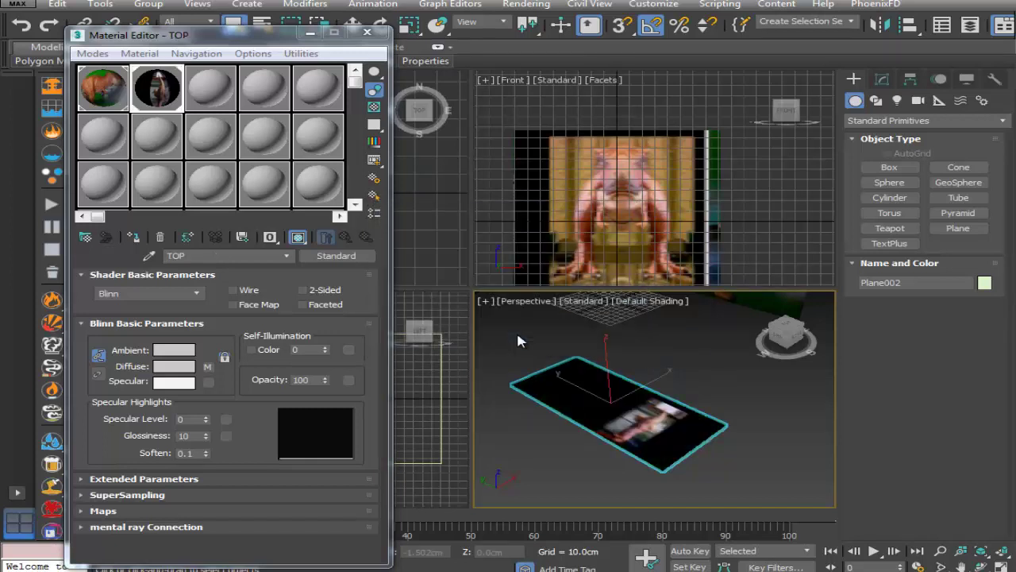
# Add a UVW Map modifier to the flat panel
pyautogui.click(671, 383)
pyautogui.keyDown('alt'); pyautogui.moveTo(671, 382); pyautogui.dragTo(612, 460, button='middle'); pyautogui.keyUp('alt')
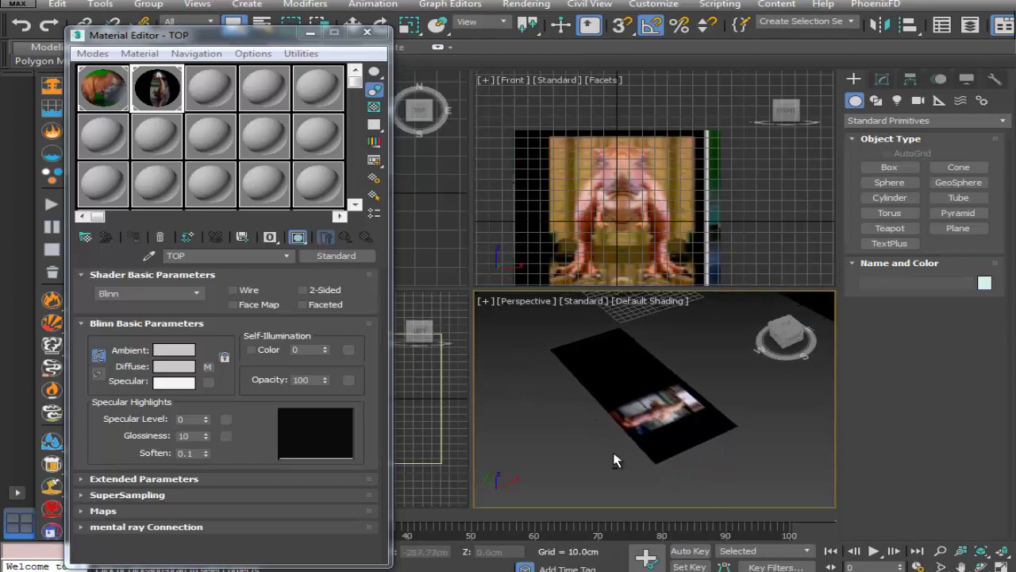
pyautogui.scroll(3, 639, 413)
pyautogui.click(637, 401)
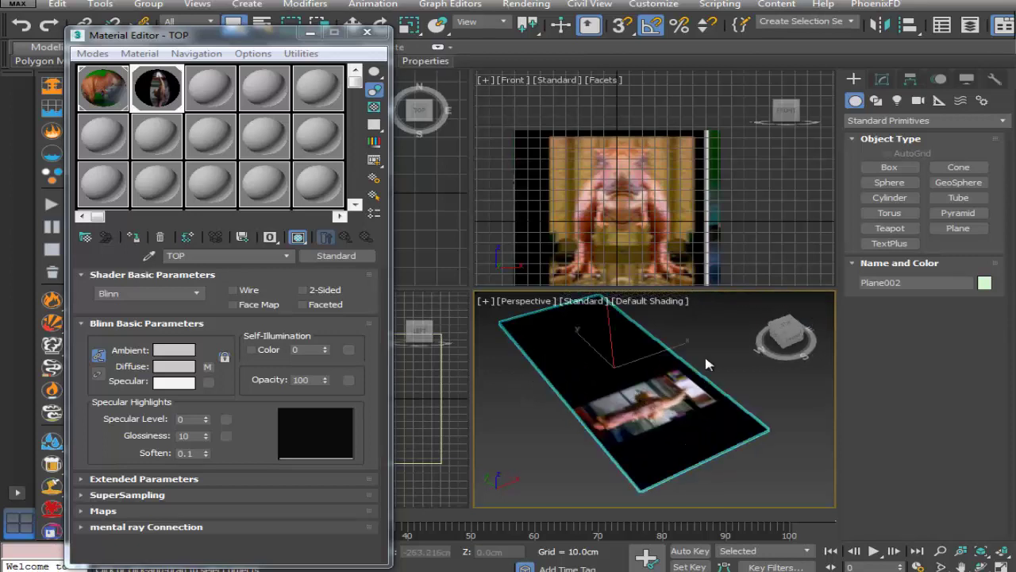
pyautogui.click(883, 80)
pyautogui.click(1002, 121)
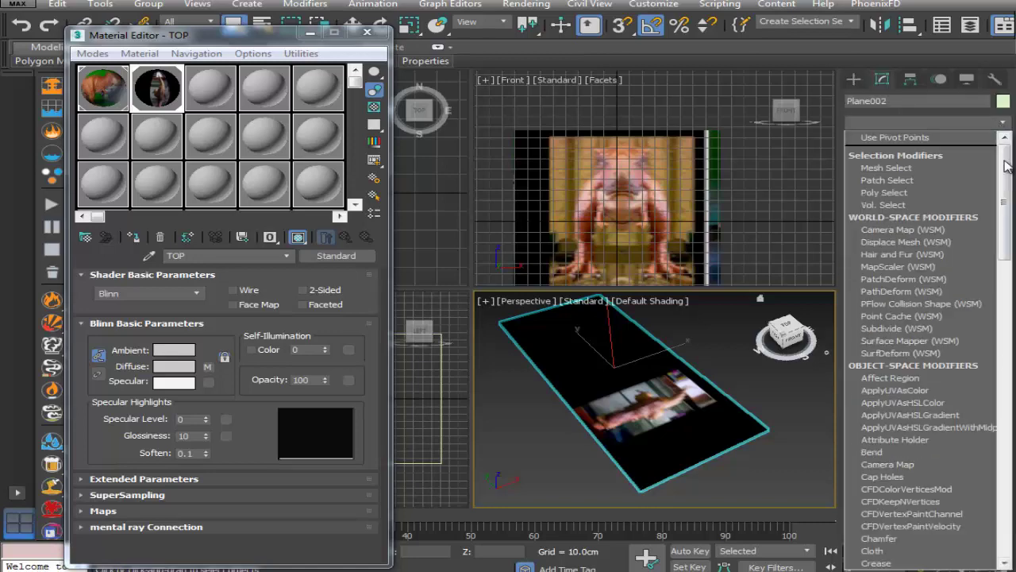
pyautogui.moveTo(1006, 166); pyautogui.dragTo(1007, 461)
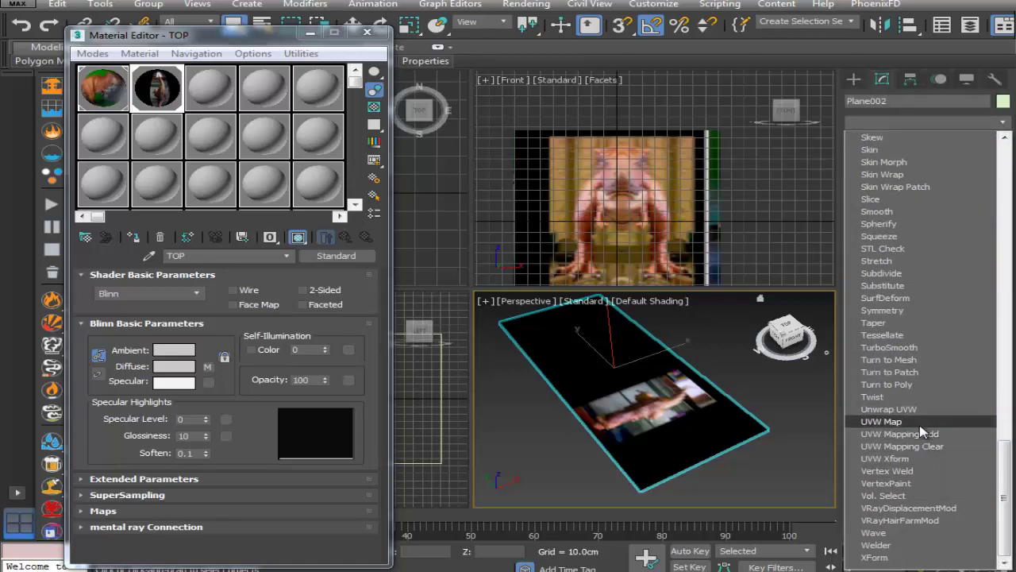
pyautogui.click(883, 421)
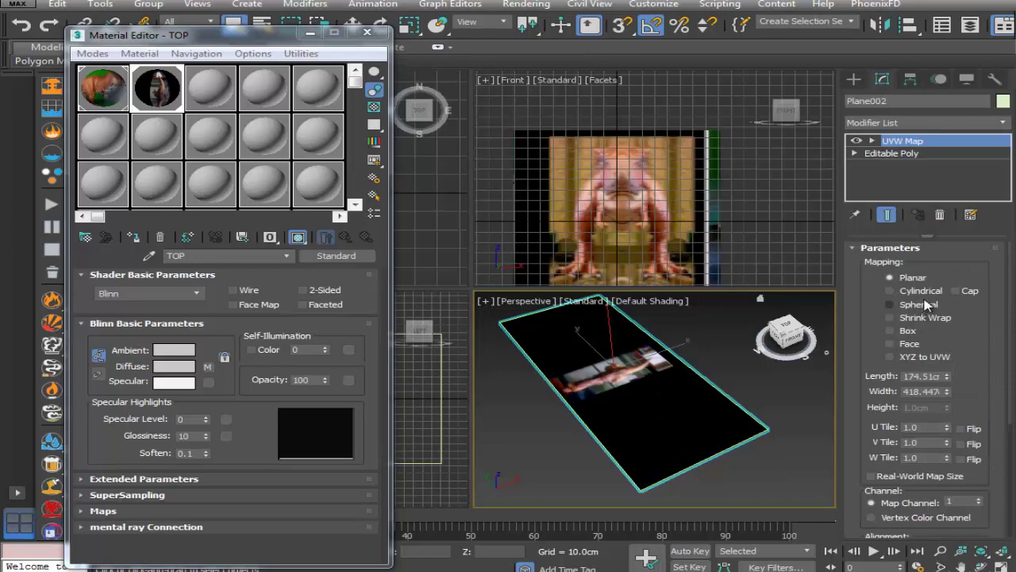
# Rotate the UVW Map gizmo about Z so the top-view image runs along the flat panel's length
pyautogui.click(872, 140)
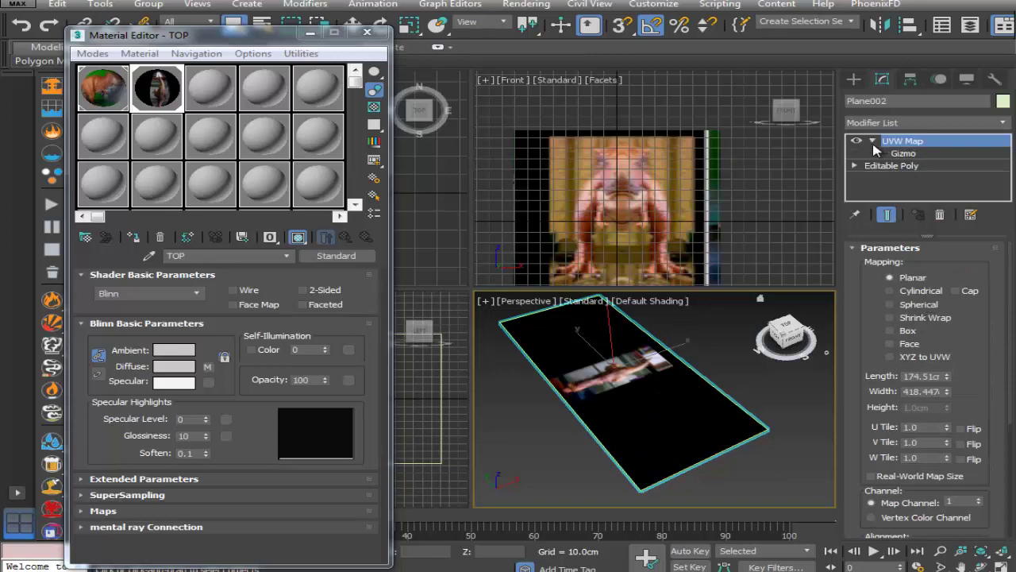
pyautogui.click(905, 154)
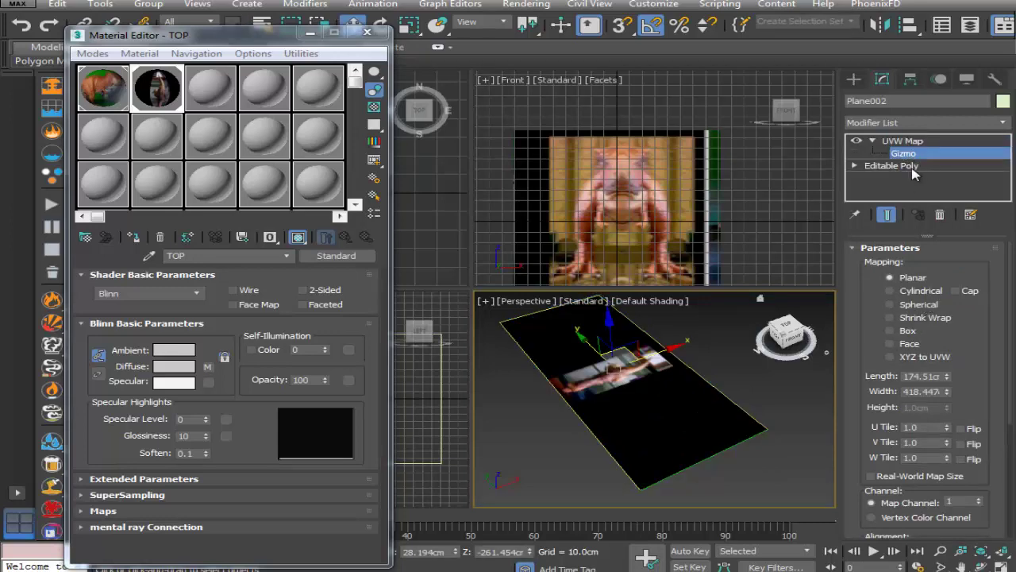
pyautogui.click(368, 34)
pyautogui.click(381, 26)
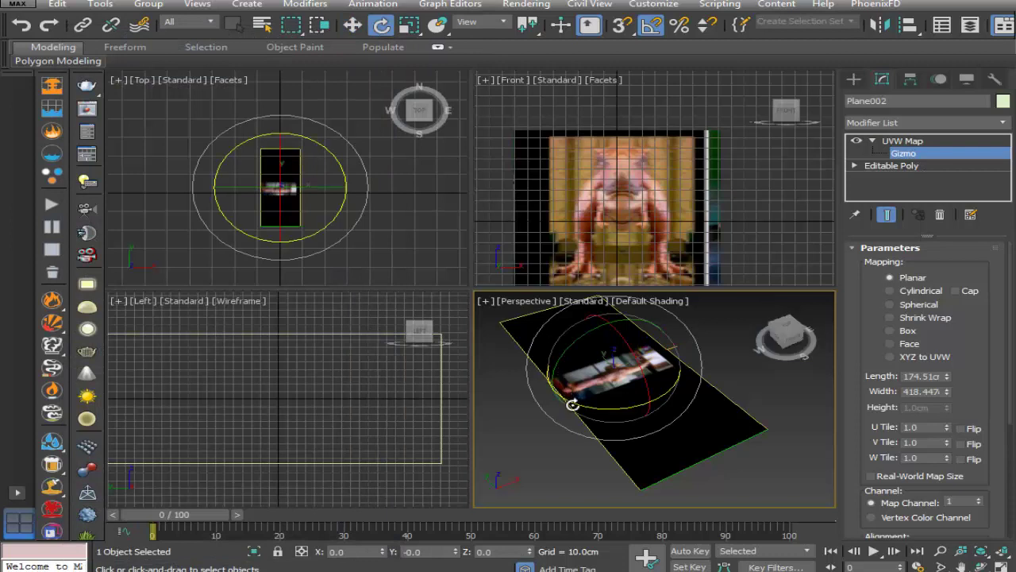
pyautogui.moveTo(571, 405); pyautogui.dragTo(650, 422)
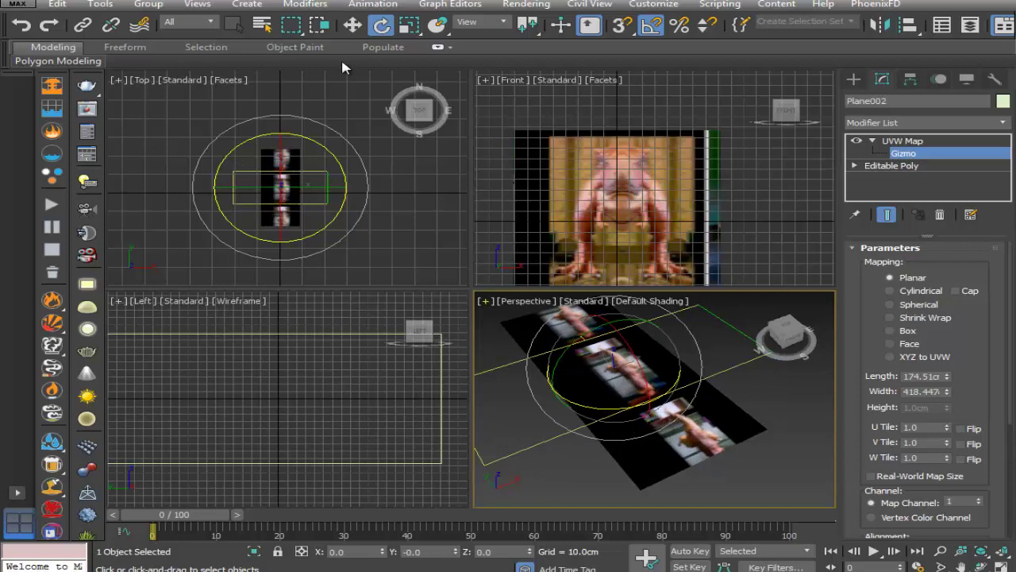
# Bitmap-fit the mapping to the "top" image and scale the gizmo up uniformly until one image fills the flat panel
pyautogui.click(354, 25)
pyautogui.scroll(-5, 851, 385)
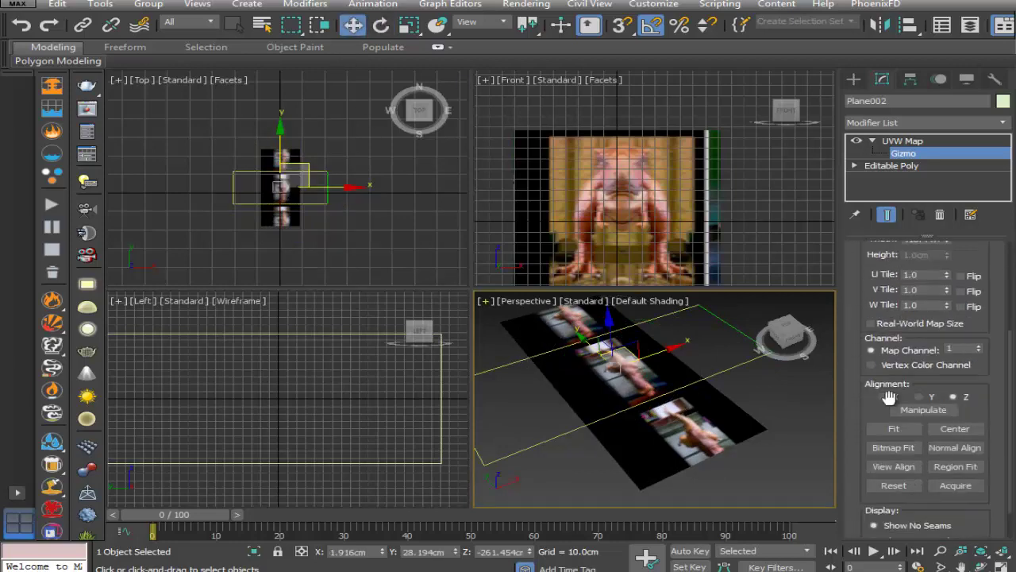
pyautogui.click(891, 448)
pyautogui.click(440, 270)
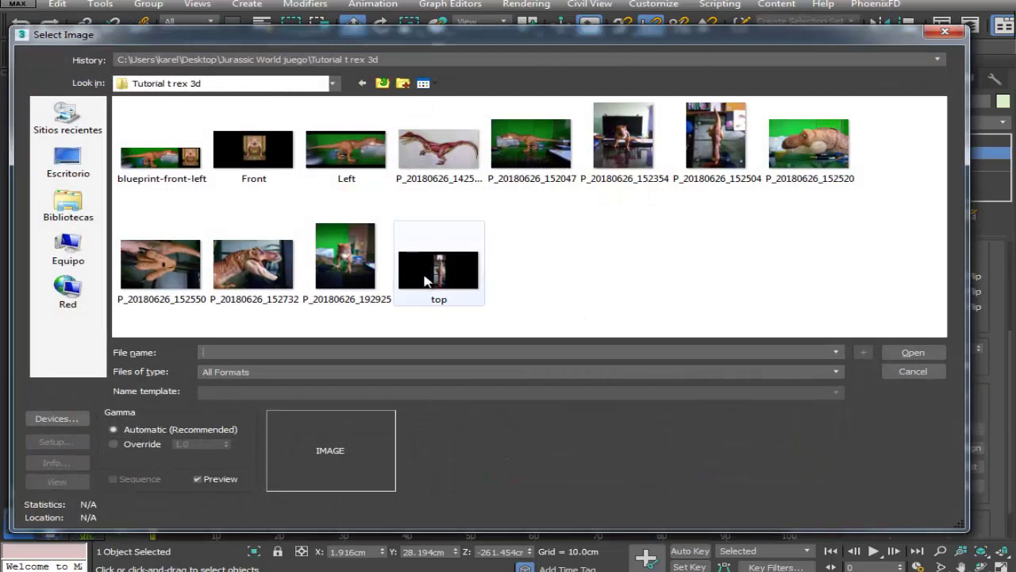
pyautogui.click(913, 354)
pyautogui.click(409, 25)
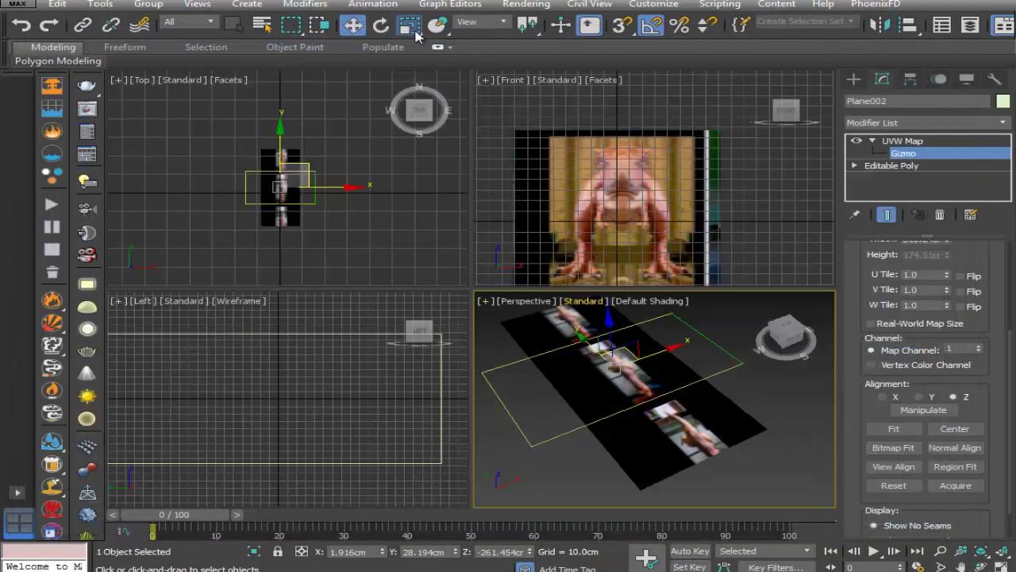
pyautogui.moveTo(585, 390); pyautogui.dragTo(611, 274)
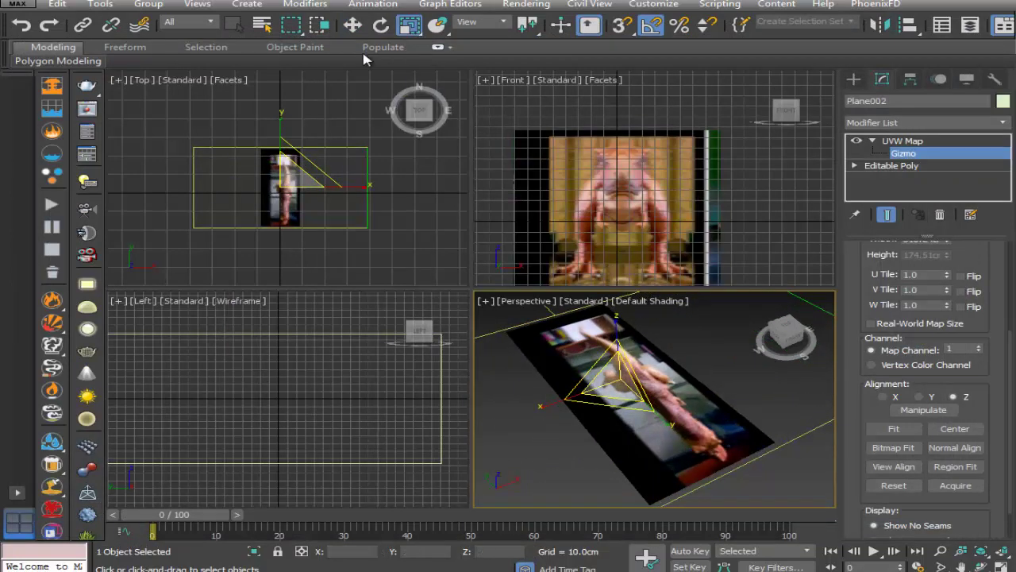
# Move the UVW Map gizmo in the Top view to about X -9 cm and Y 44 cm to center the dinosaur
pyautogui.press('w')
pyautogui.scroll(6, 301, 141)
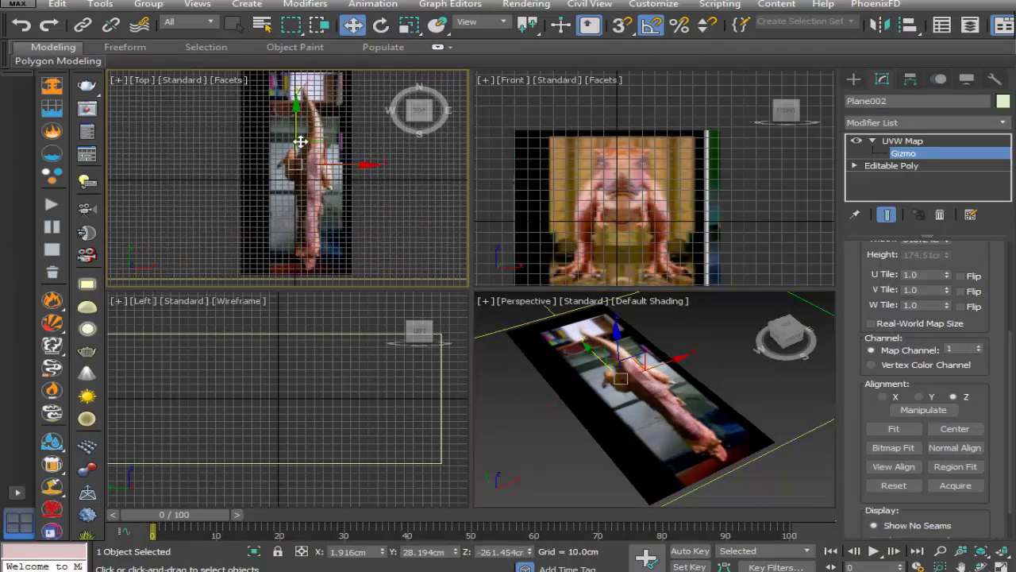
pyautogui.moveTo(301, 142); pyautogui.dragTo(283, 159, button='middle')
pyautogui.press('g')
pyautogui.moveTo(280, 145)
pyautogui.mouseDown()
pyautogui.moveTo(273, 140)
pyautogui.moveTo(291, 149)
pyautogui.mouseUp()
pyautogui.moveTo(333, 175); pyautogui.dragTo(324, 175)
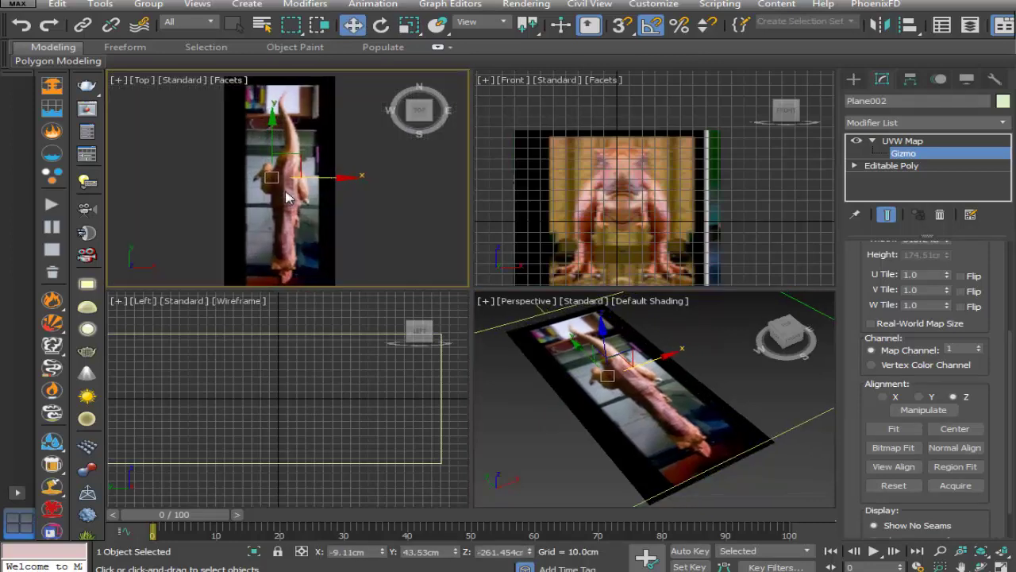
# Scale the UVW Map gizmo uniformly to about 109 percent
pyautogui.scroll(-2, 287, 197)
pyautogui.click(409, 25)
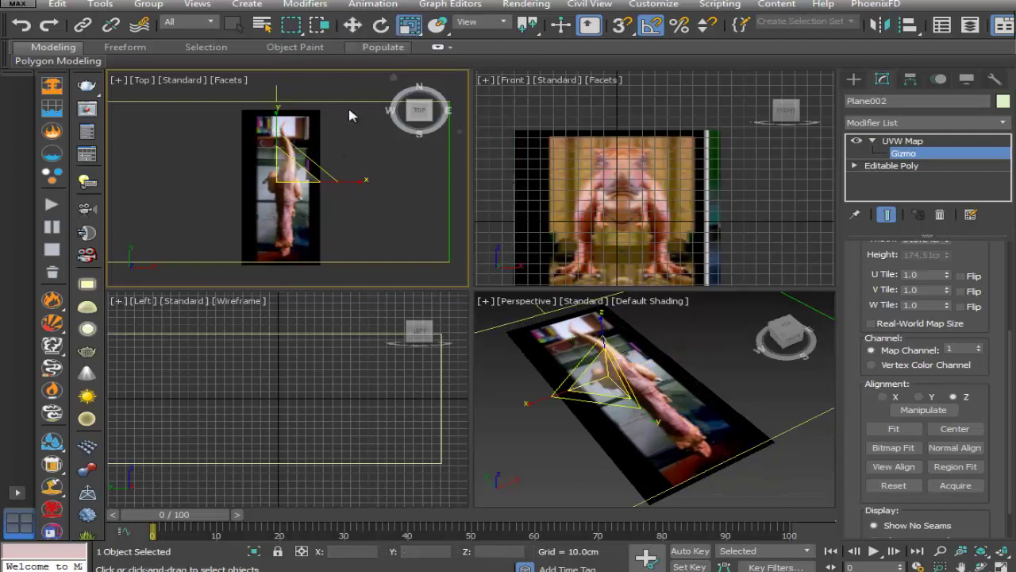
pyautogui.moveTo(277, 164); pyautogui.dragTo(283, 163)
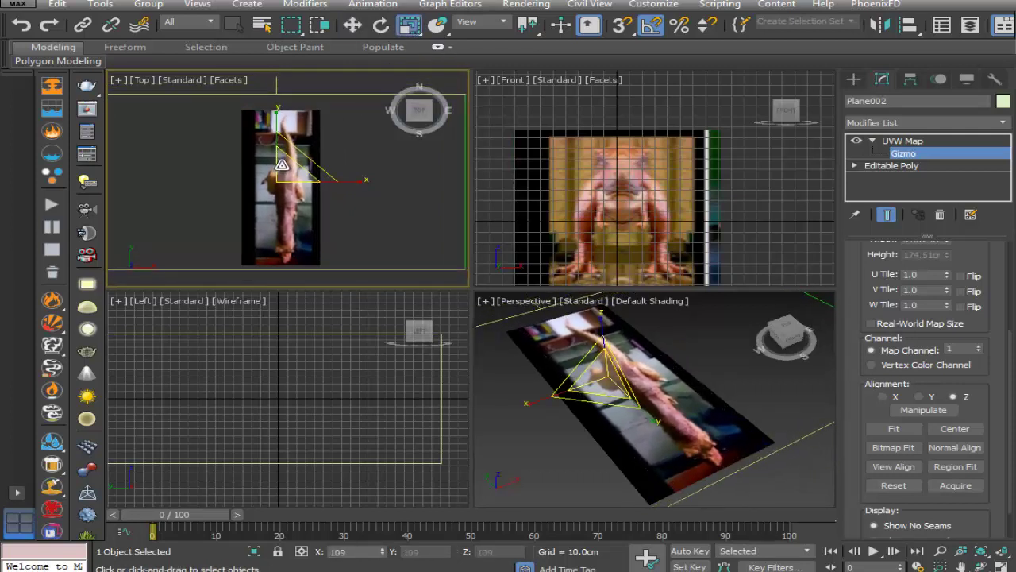
pyautogui.press('w')
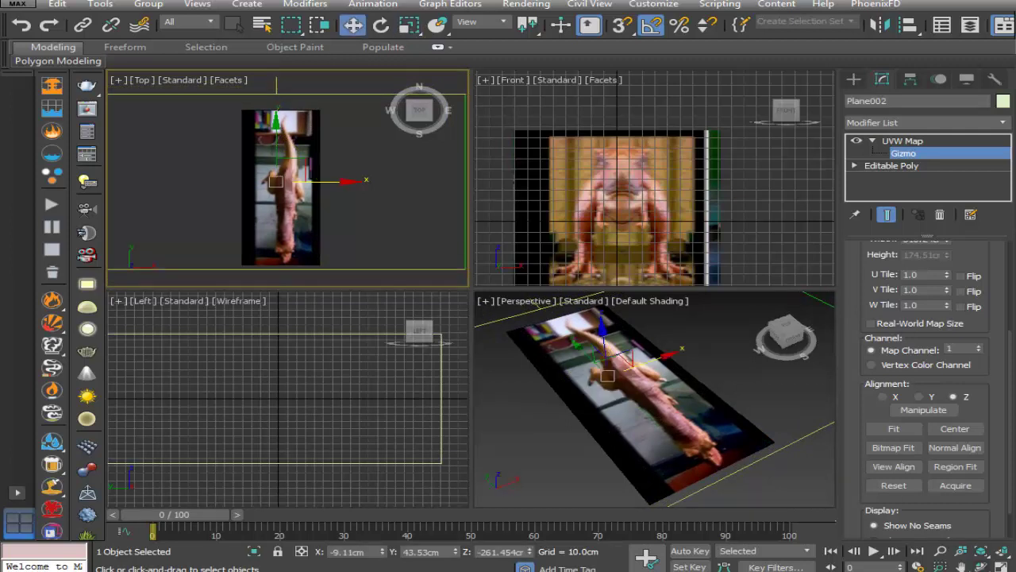
# Move the top-view plane's UVW Map gizmo to about X -16 cm and Y 47 cm to center the dinosaur image
pyautogui.hotkey('alt', 'w')
pyautogui.scroll(3, 526, 336)
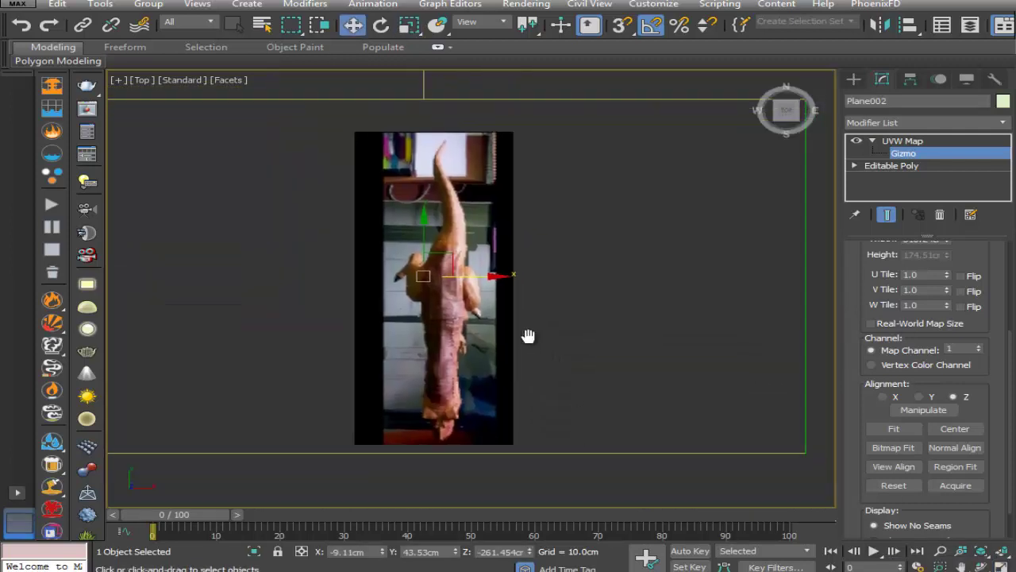
pyautogui.moveTo(415, 213); pyautogui.dragTo(414, 210)
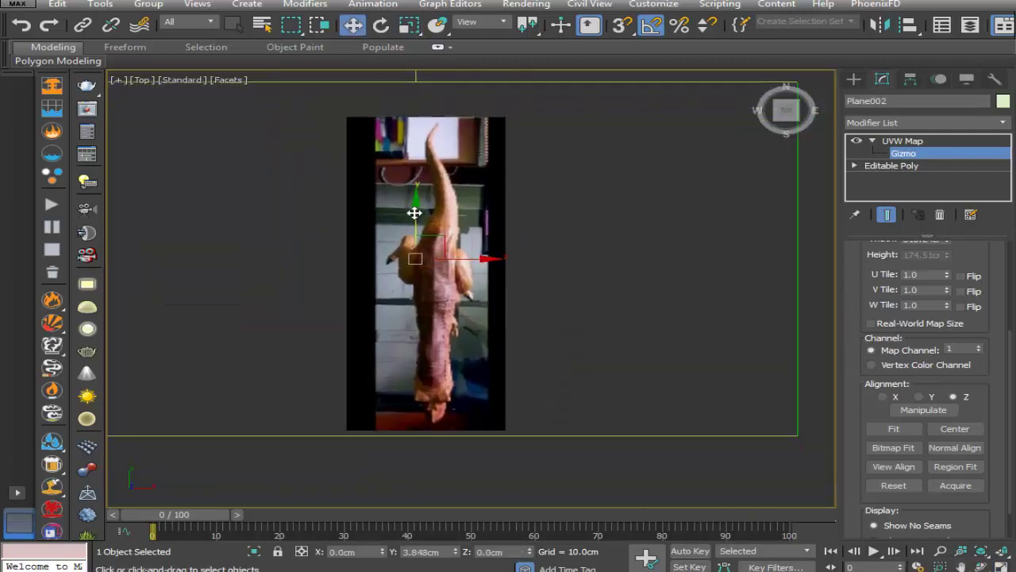
pyautogui.moveTo(463, 258); pyautogui.dragTo(457, 259)
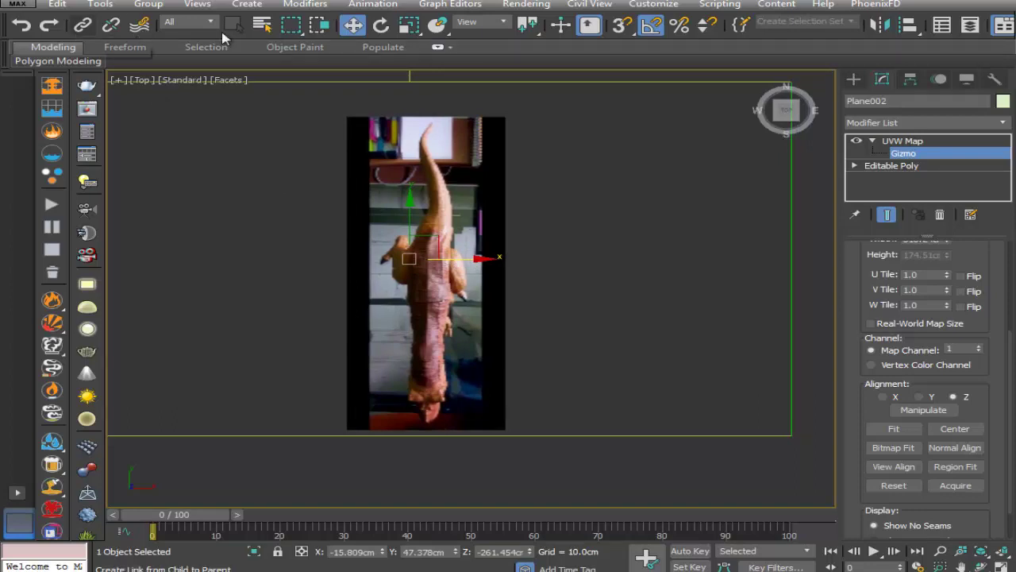
pyautogui.click(906, 140)
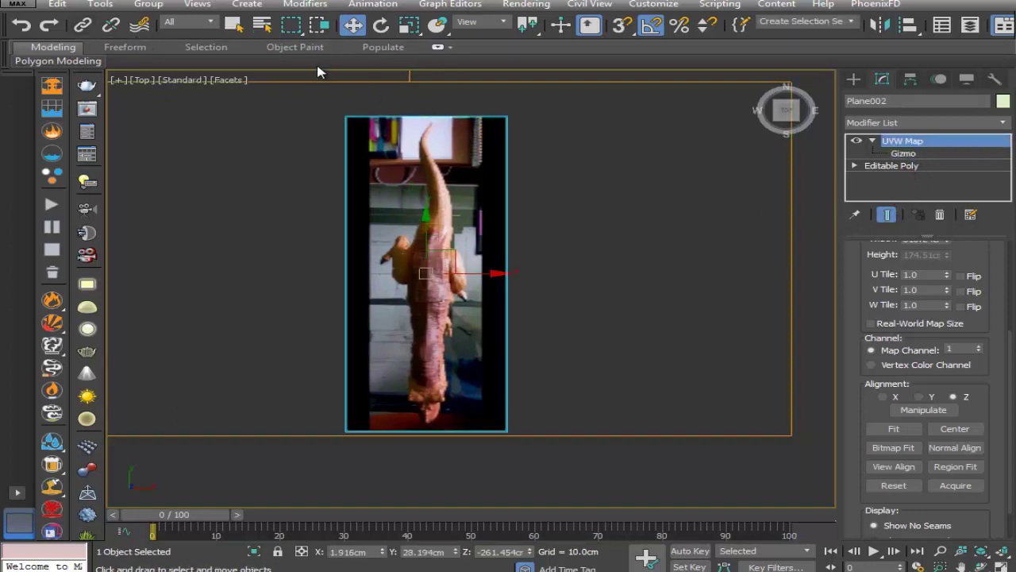
# Collapse the top-view plane's entire modifier stack into a single Editable Poly
pyautogui.click(232, 24)
pyautogui.rightClick(910, 168)
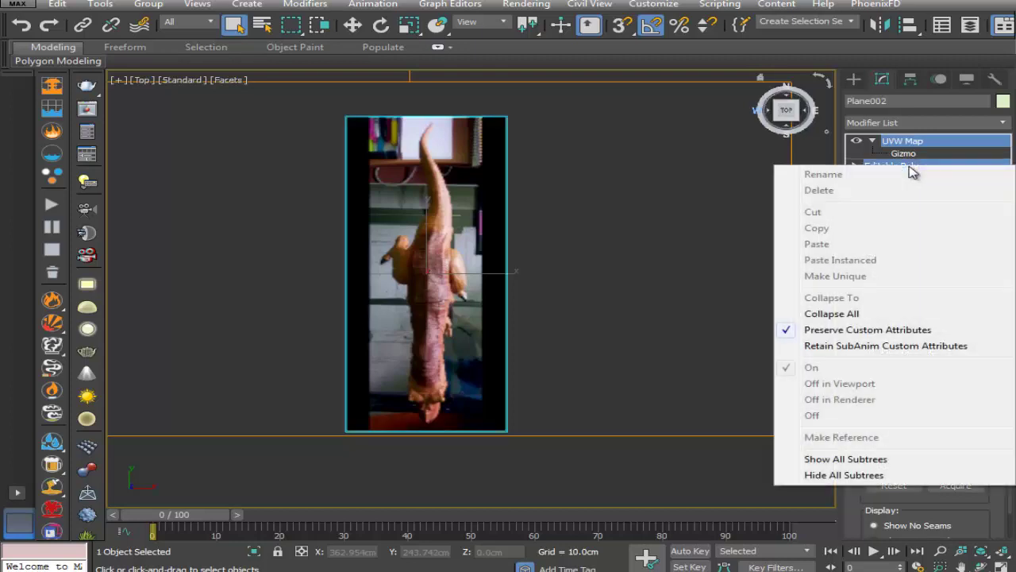
pyautogui.click(852, 313)
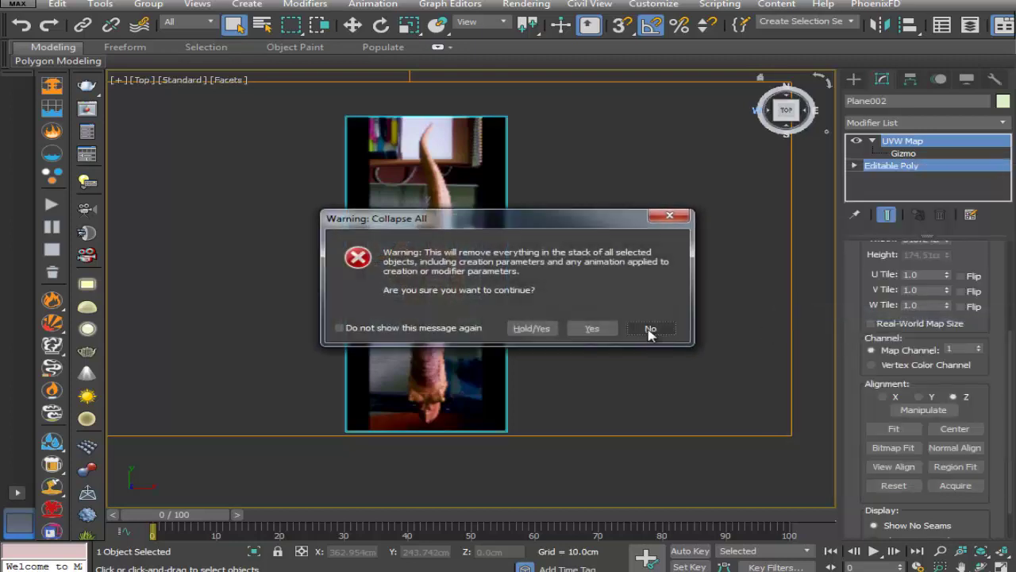
pyautogui.click(592, 328)
# Connect the top-view plane's two short end edges with two lengthwise segments, pinched outward to either side of the dinosaur
pyautogui.click(900, 266)
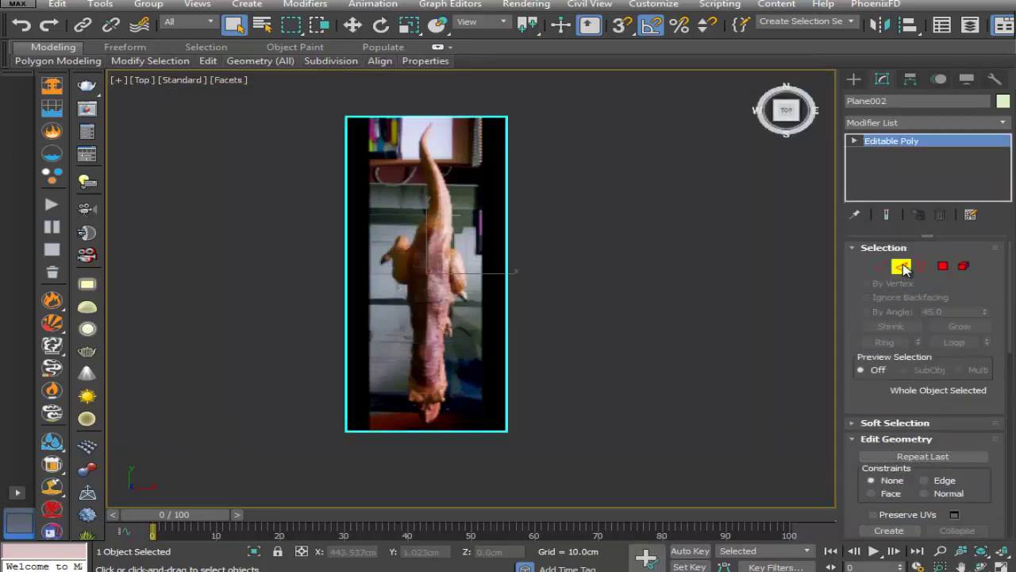
pyautogui.moveTo(457, 446); pyautogui.dragTo(459, 453)
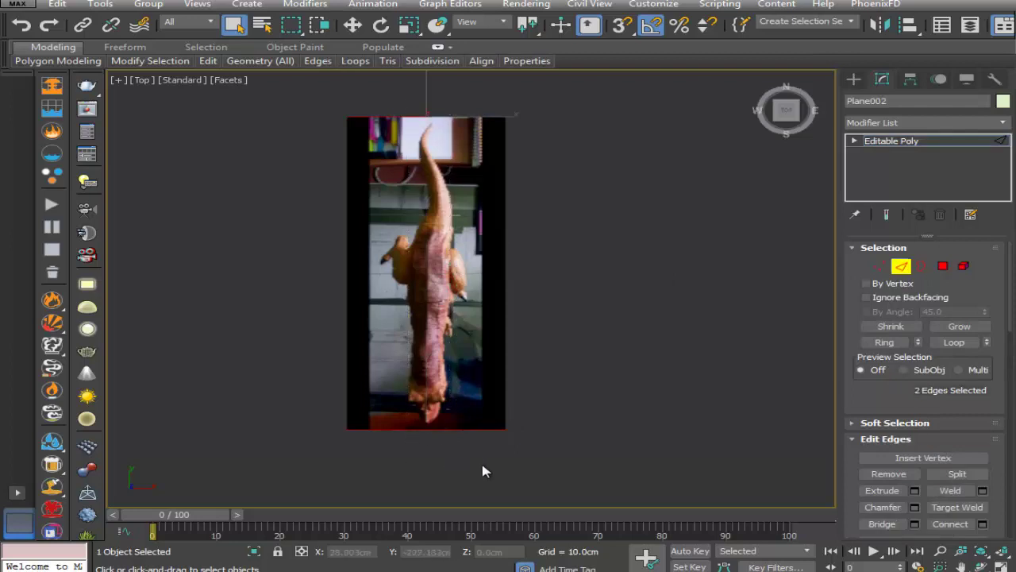
pyautogui.click(982, 523)
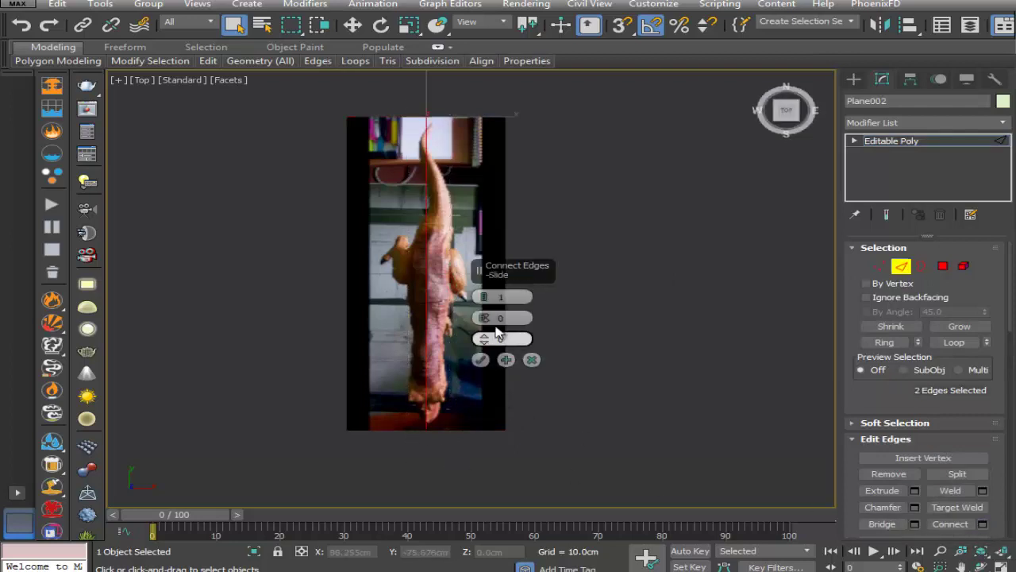
pyautogui.click(484, 293)
pyautogui.moveTo(484, 317); pyautogui.dragTo(494, 182)
pyautogui.click(481, 360)
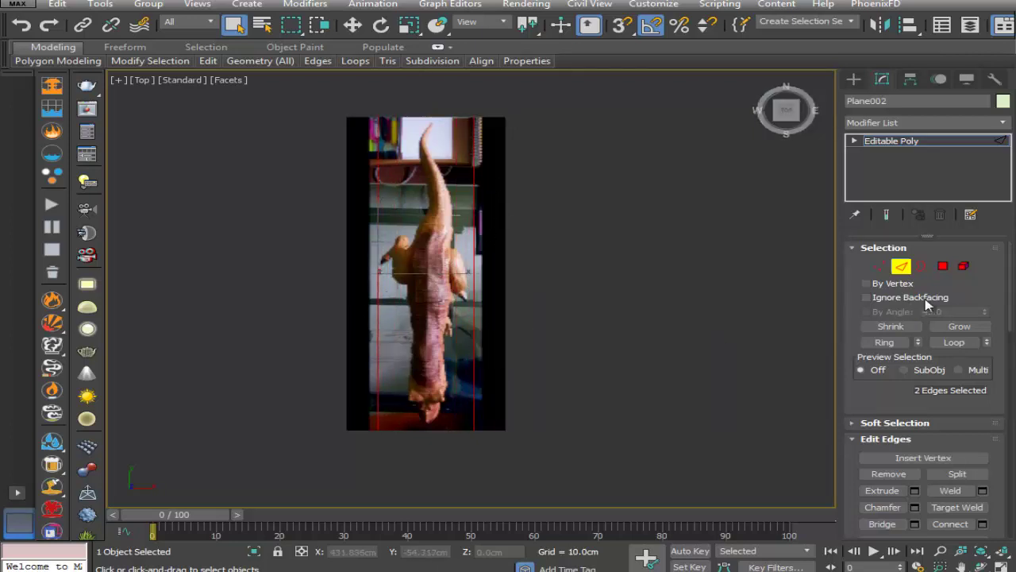
# Delete the two outer polygon strips beside the dinosaur on the top-view plane
pyautogui.click(944, 268)
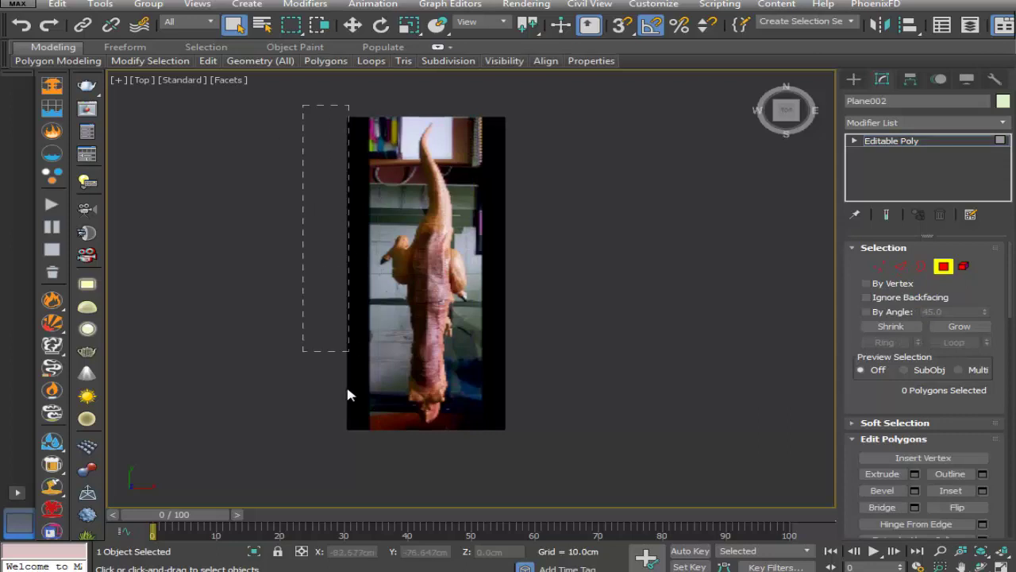
pyautogui.moveTo(349, 395); pyautogui.dragTo(354, 467)
pyautogui.moveTo(522, 117); pyautogui.dragTo(511, 316)
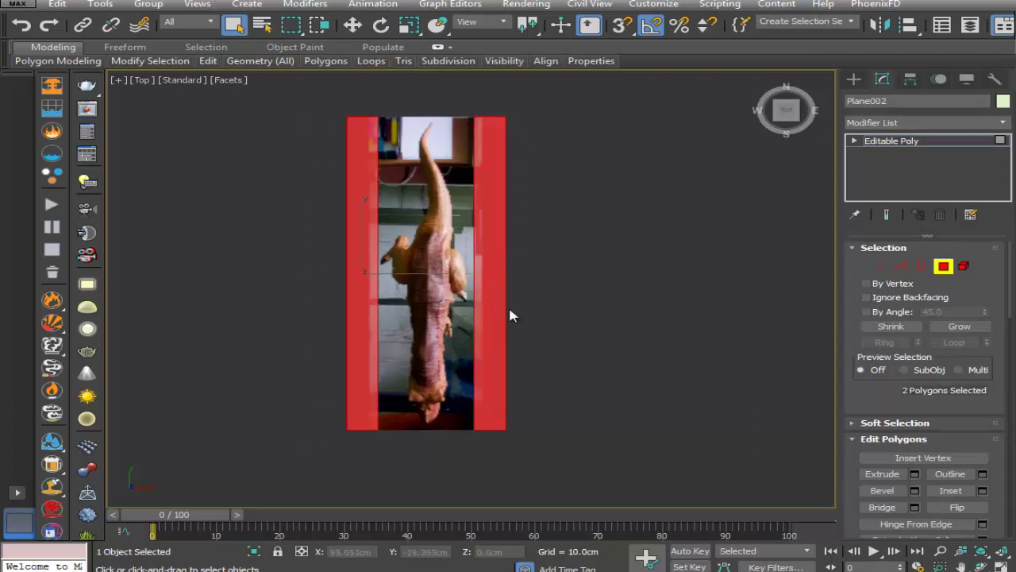
pyautogui.press('Delete')
pyautogui.click(952, 271)
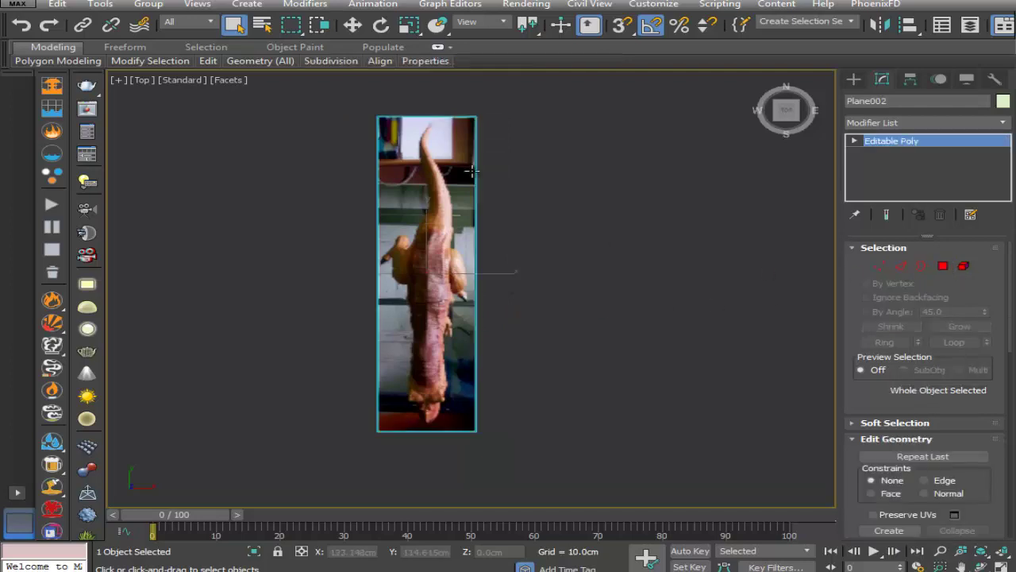
# Show the four-view layout and set the Left view's shading to Facets
pyautogui.click(352, 25)
pyautogui.click(617, 250)
pyautogui.click(468, 299)
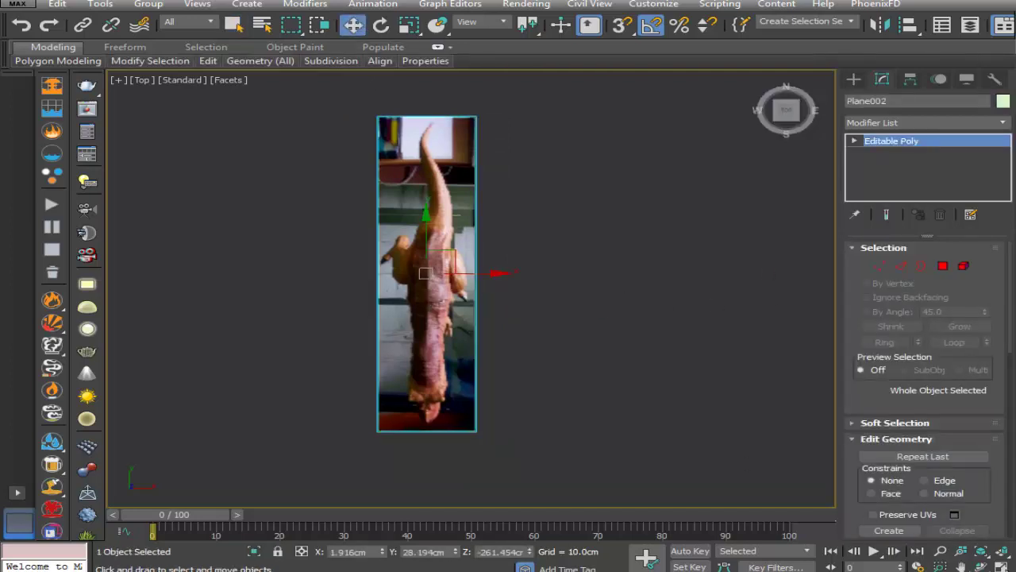
pyautogui.click(1002, 565)
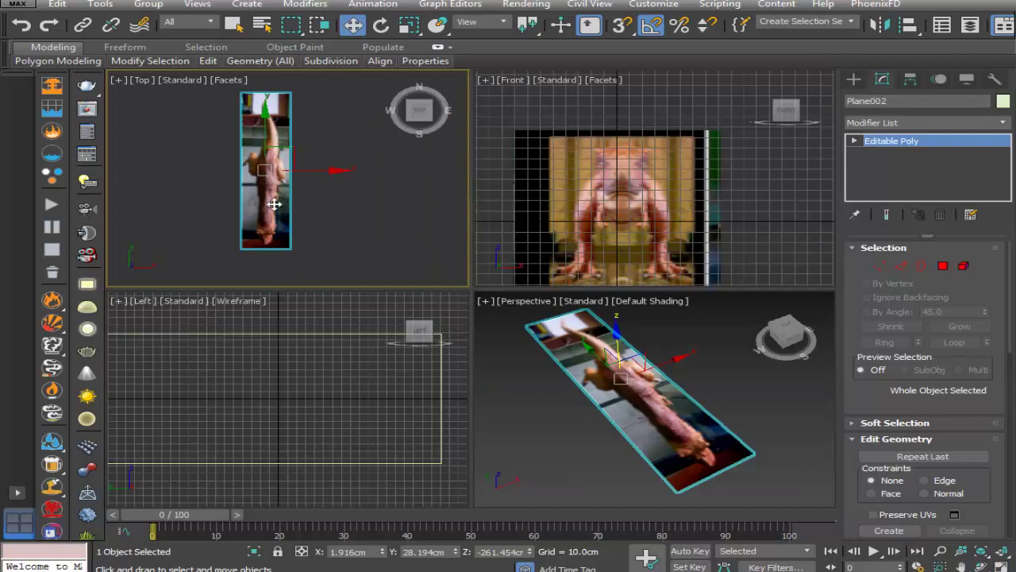
pyautogui.scroll(-3, 274, 204)
pyautogui.click(243, 302)
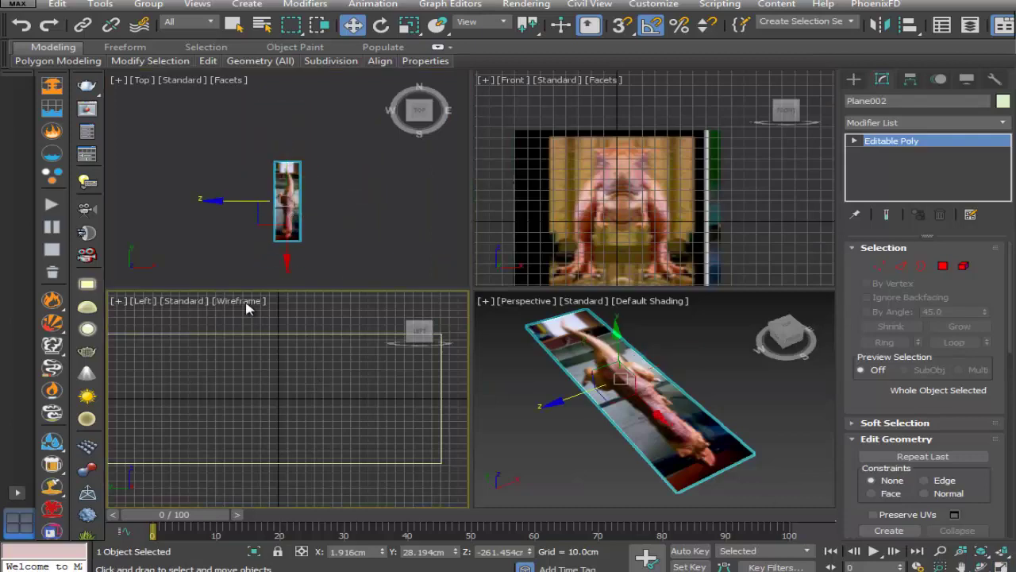
pyautogui.click(258, 333)
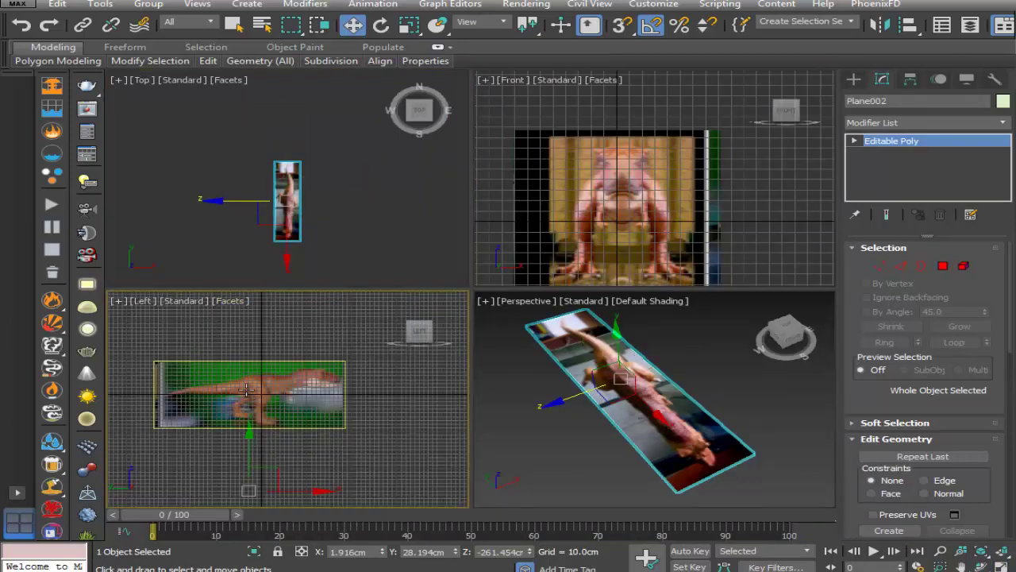
# Raise the top-view plane to about Z -98 cm, below the side-view blueprint
pyautogui.moveTo(246, 389); pyautogui.dragTo(260, 386, button='middle')
pyautogui.moveTo(264, 441); pyautogui.dragTo(262, 386)
pyautogui.scroll(-4, 596, 404)
pyautogui.keyDown('alt'); pyautogui.moveTo(585, 447); pyautogui.dragTo(605, 405, button='middle'); pyautogui.keyUp('alt')
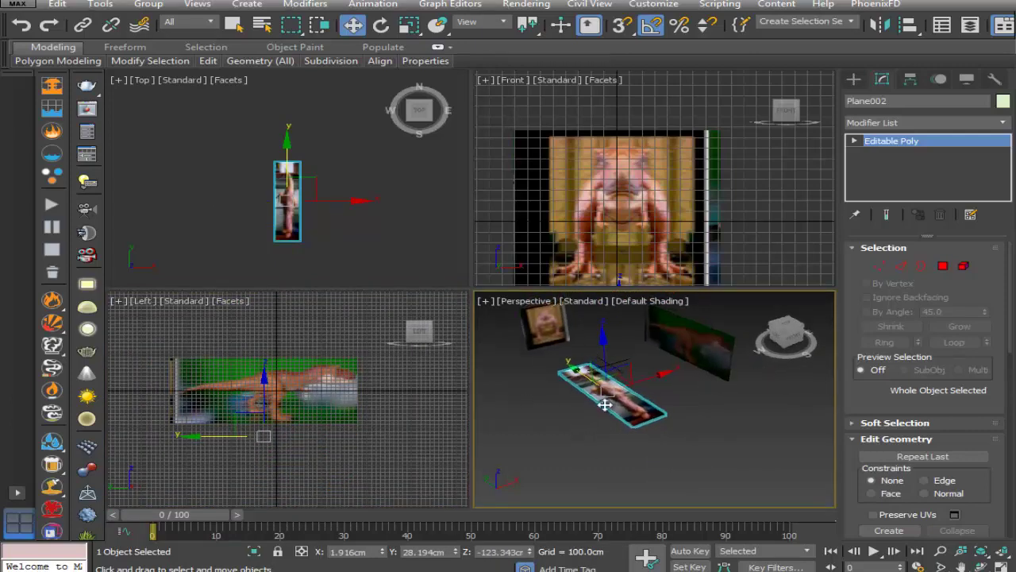
pyautogui.click(1001, 566)
pyautogui.keyDown('alt'); pyautogui.moveTo(453, 356); pyautogui.dragTo(392, 318, button='middle'); pyautogui.keyUp('alt')
pyautogui.scroll(3, 395, 313)
pyautogui.moveTo(409, 263); pyautogui.dragTo(408, 243)
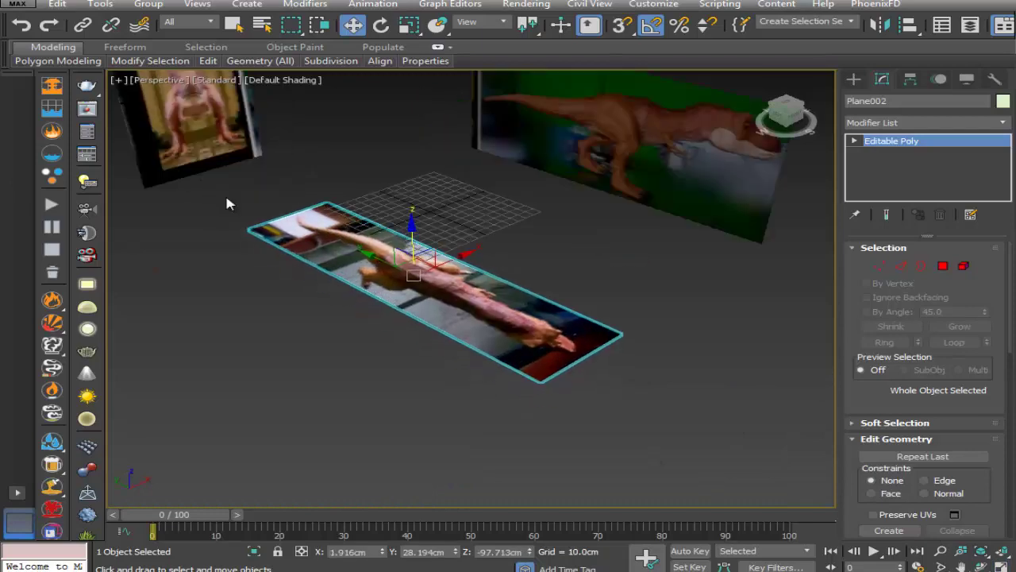
# Move the front-view plane along Y to about 78 cm so it stands over the top-view plane
pyautogui.click(200, 134)
pyautogui.moveTo(225, 190); pyautogui.dragTo(236, 208, button='middle')
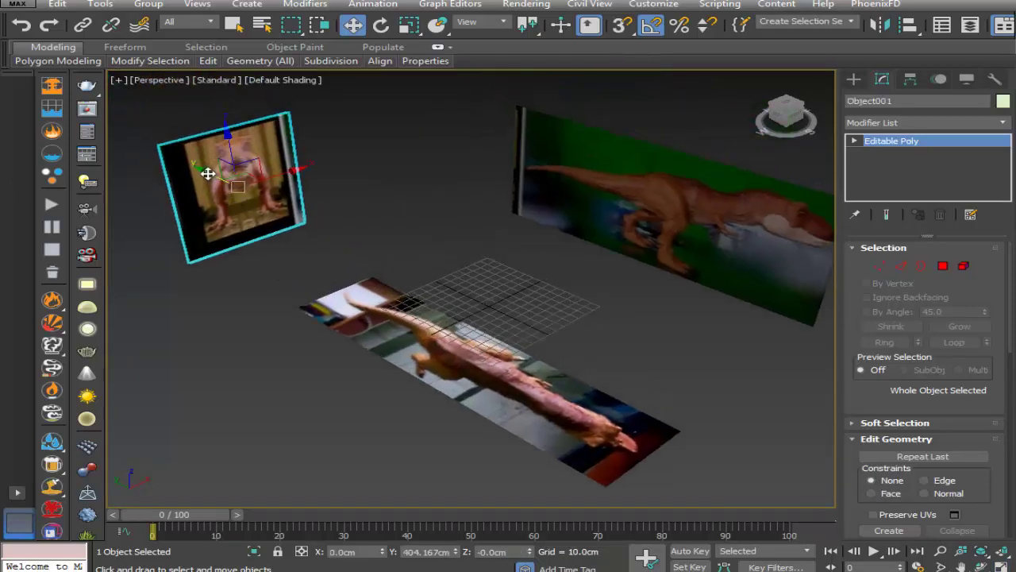
pyautogui.moveTo(208, 174); pyautogui.dragTo(356, 293)
pyautogui.keyDown('alt'); pyautogui.moveTo(453, 372); pyautogui.dragTo(454, 334, button='middle'); pyautogui.keyUp('alt')
pyautogui.scroll(3, 453, 355)
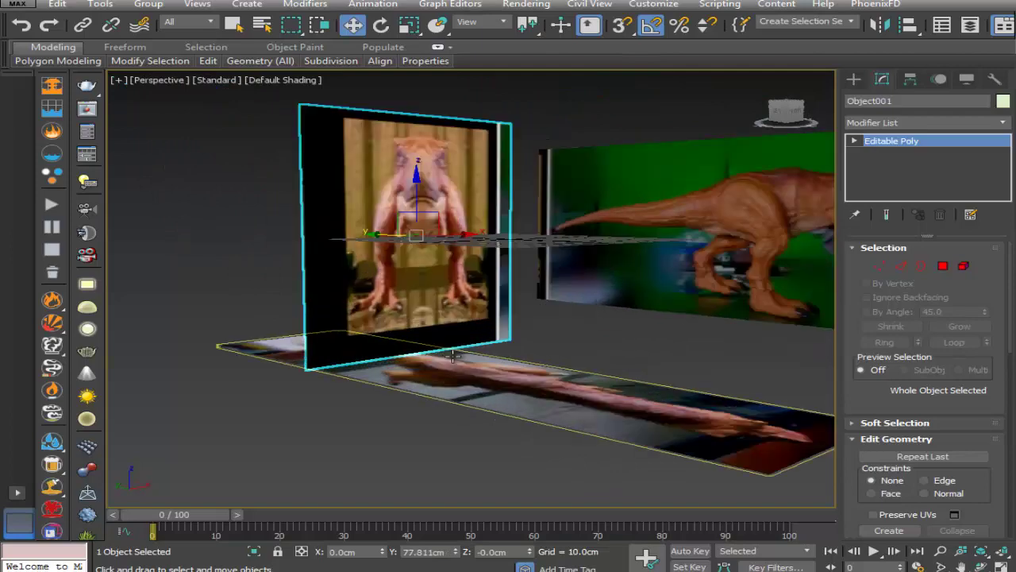
# Raise the top-view plane to about Z -27 cm to compare it with the front-view plane
pyautogui.keyDown('alt'); pyautogui.moveTo(508, 390); pyautogui.dragTo(472, 292, button='middle'); pyautogui.keyUp('alt')
pyautogui.click(471, 292)
pyautogui.moveTo(421, 184); pyautogui.dragTo(418, 170)
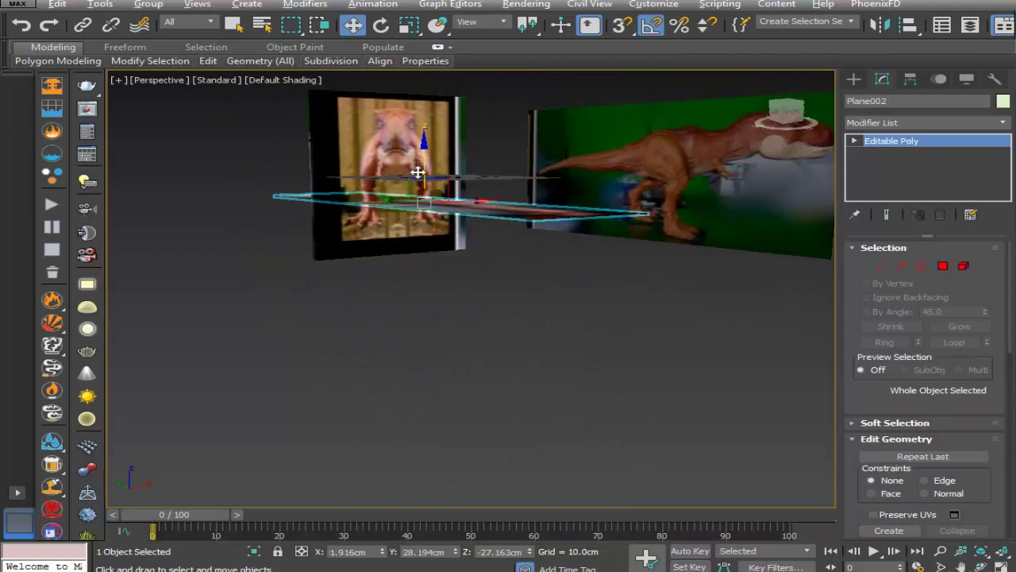
# Move the front-view plane back along Y, clear of the origin and beyond the tail end of the top-view plane
pyautogui.keyDown('alt'); pyautogui.moveTo(418, 170); pyautogui.dragTo(461, 344, button='middle'); pyautogui.keyUp('alt')
pyautogui.scroll(3, 440, 331)
pyautogui.click(347, 184)
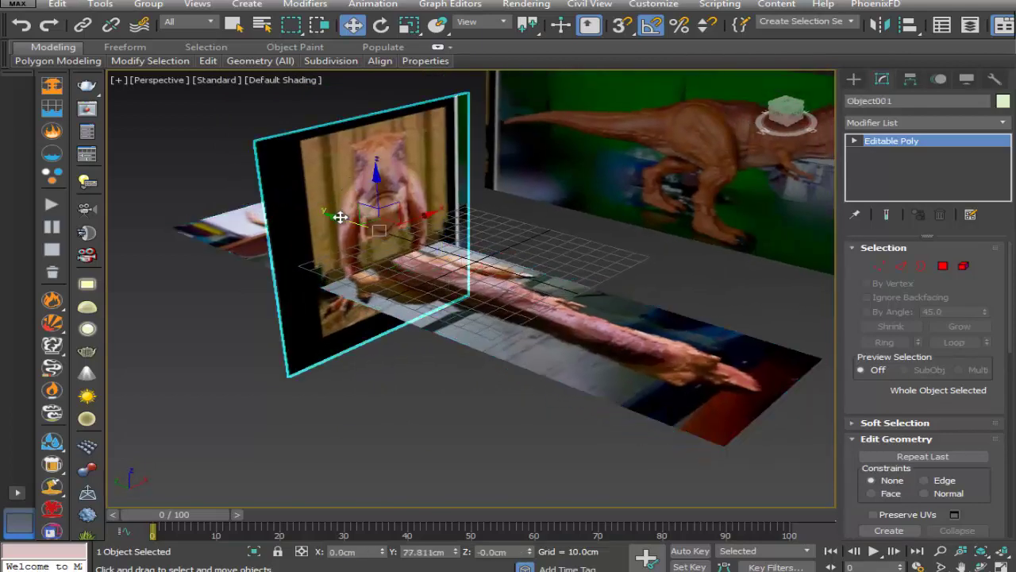
pyautogui.moveTo(340, 216); pyautogui.dragTo(100, 194)
# Lower the top-view plane to about Z -205 cm, well below the origin grid
pyautogui.click(377, 276)
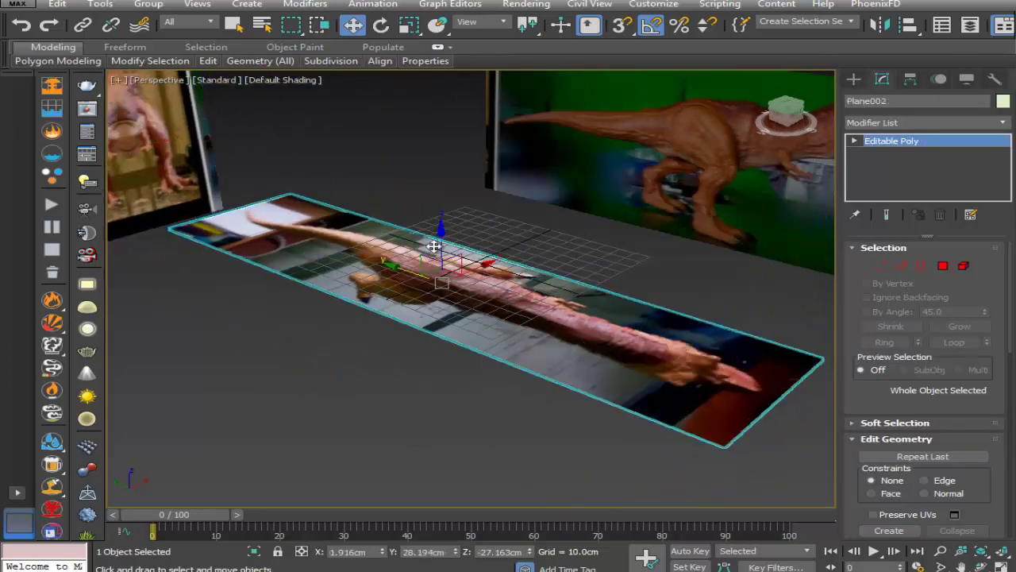
pyautogui.moveTo(439, 240); pyautogui.dragTo(453, 416)
pyautogui.scroll(-5, 437, 302)
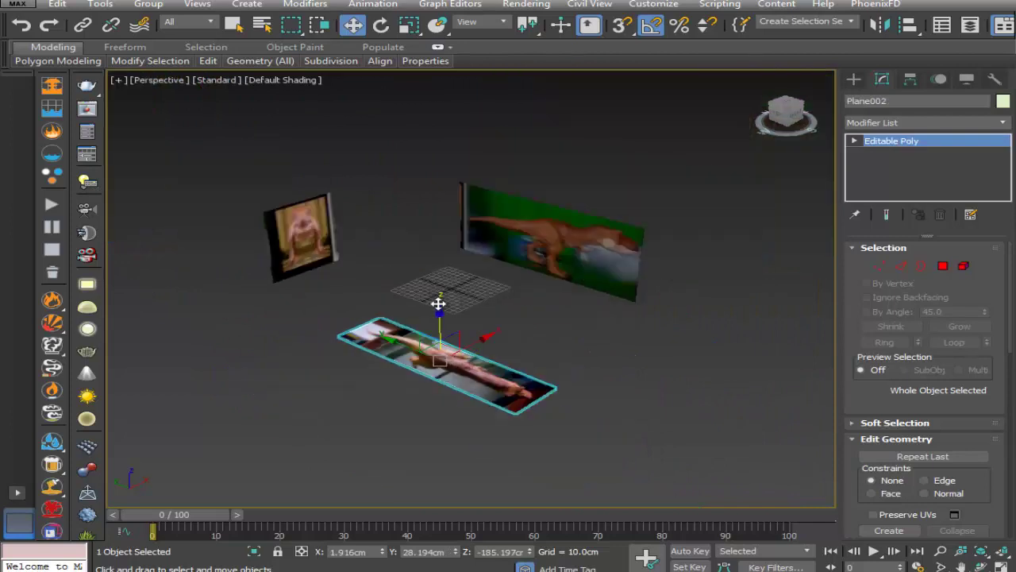
pyautogui.scroll(2, 421, 317)
pyautogui.keyDown('alt'); pyautogui.moveTo(456, 348); pyautogui.dragTo(454, 341, button='middle'); pyautogui.keyUp('alt')
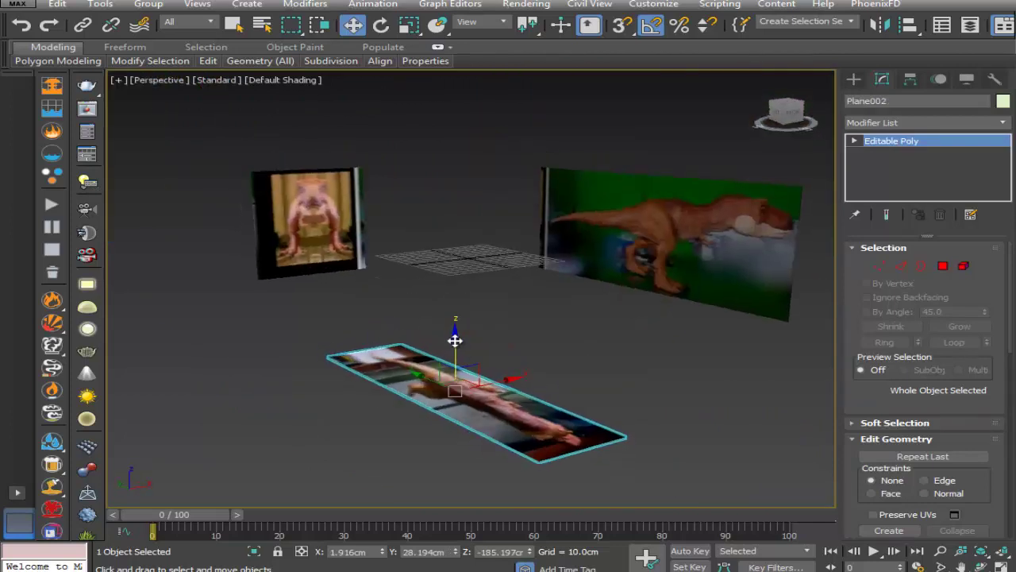
pyautogui.moveTo(455, 340); pyautogui.dragTo(460, 354)
pyautogui.moveTo(459, 352)
pyautogui.keyDown('alt'); pyautogui.mouseDown(button='middle')
pyautogui.moveTo(454, 343)
pyautogui.moveTo(468, 334)
pyautogui.mouseUp(button='middle'); pyautogui.keyUp('alt')
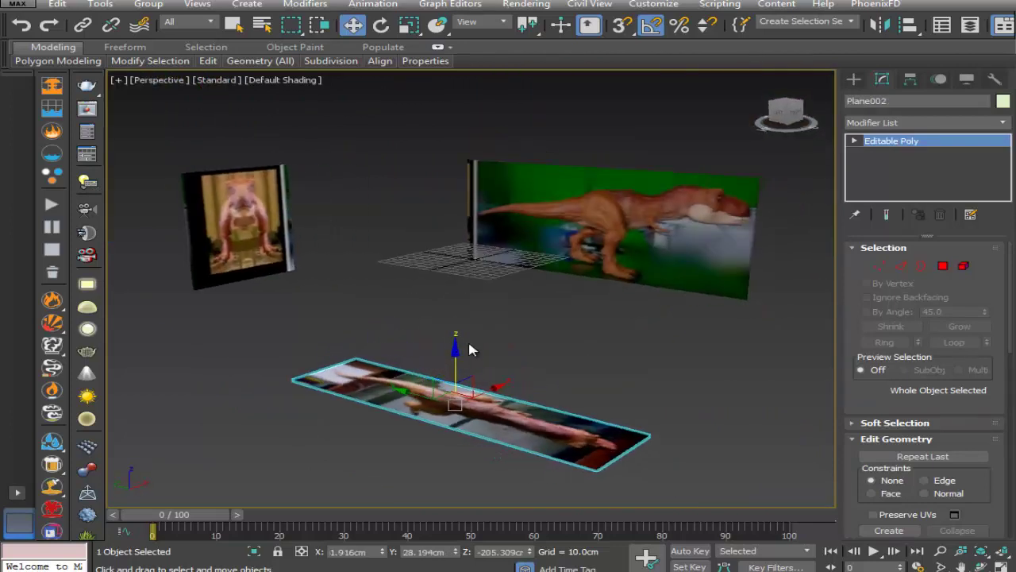
# Select all three blueprint planes together and enable Backface Cull in their object properties
pyautogui.click(234, 25)
pyautogui.click(440, 281)
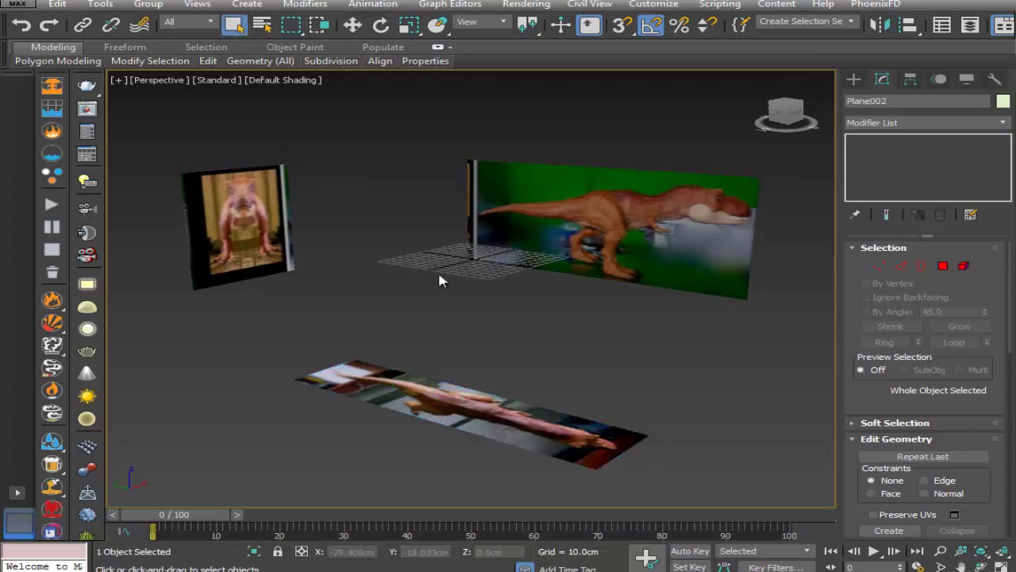
pyautogui.scroll(-2, 583, 351)
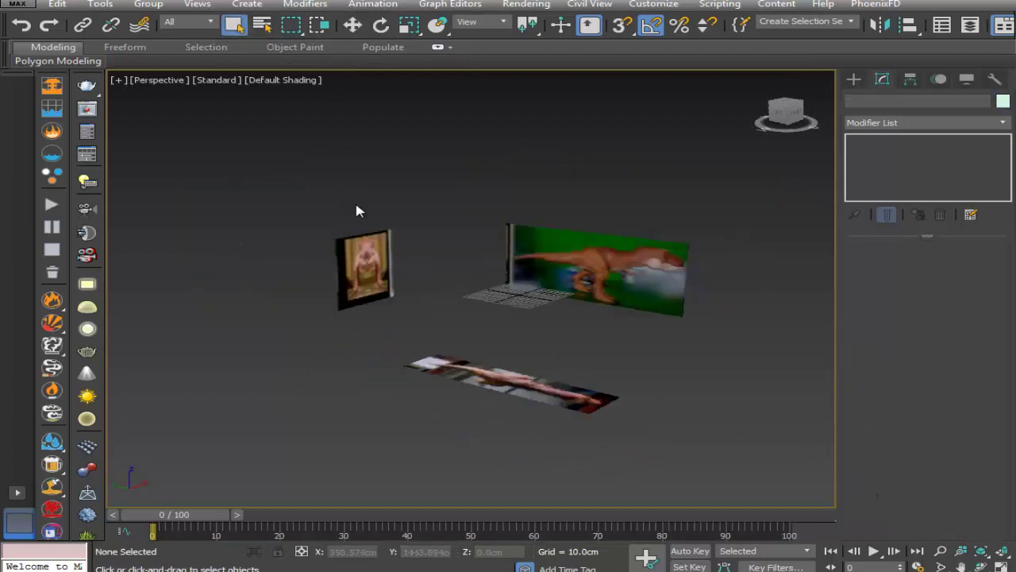
pyautogui.moveTo(724, 456); pyautogui.dragTo(723, 456)
pyautogui.rightClick(545, 349)
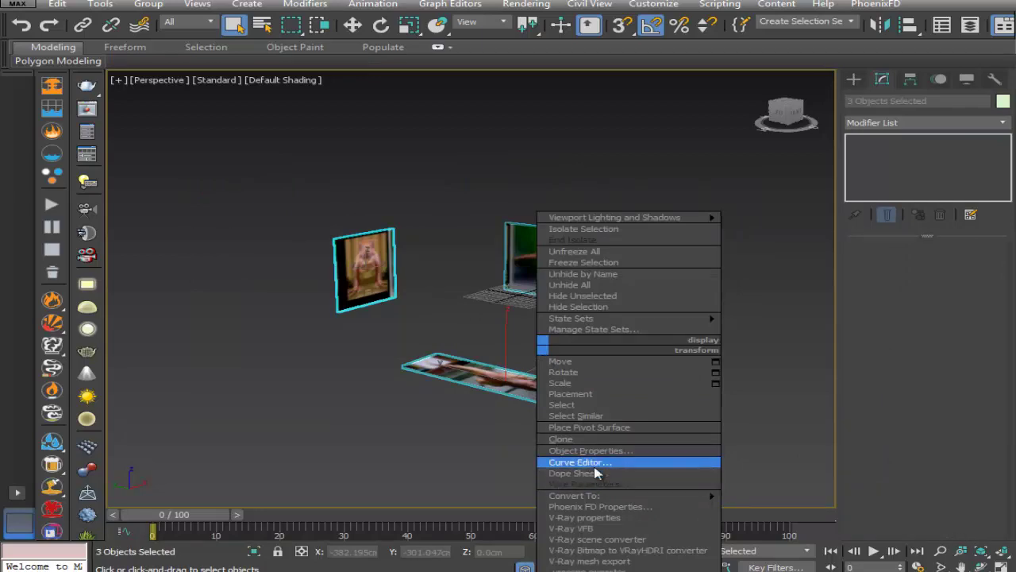
pyautogui.click(602, 450)
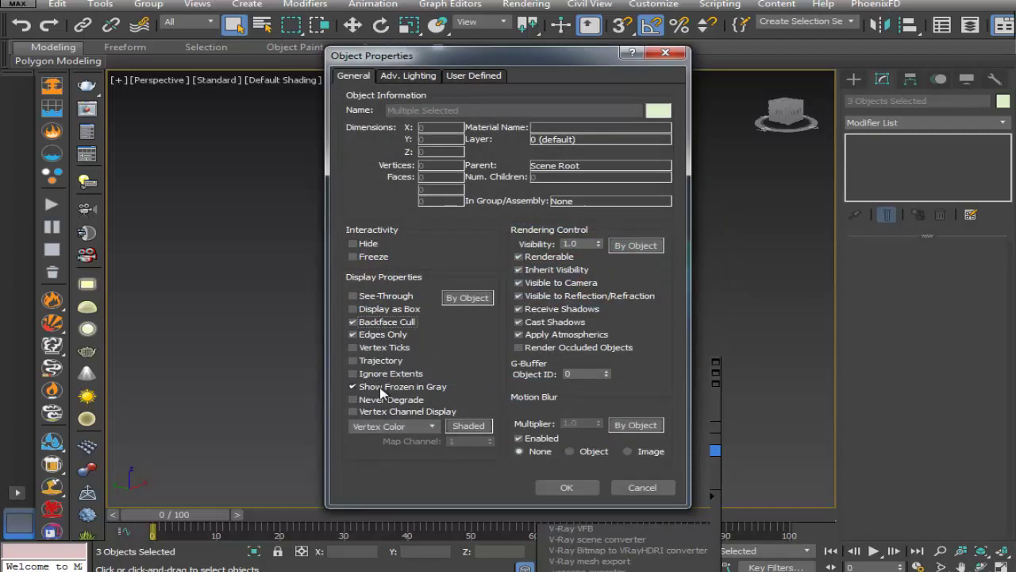
pyautogui.click(563, 487)
pyautogui.keyDown('alt'); pyautogui.moveTo(585, 390); pyautogui.dragTo(611, 399, button='middle'); pyautogui.keyUp('alt')
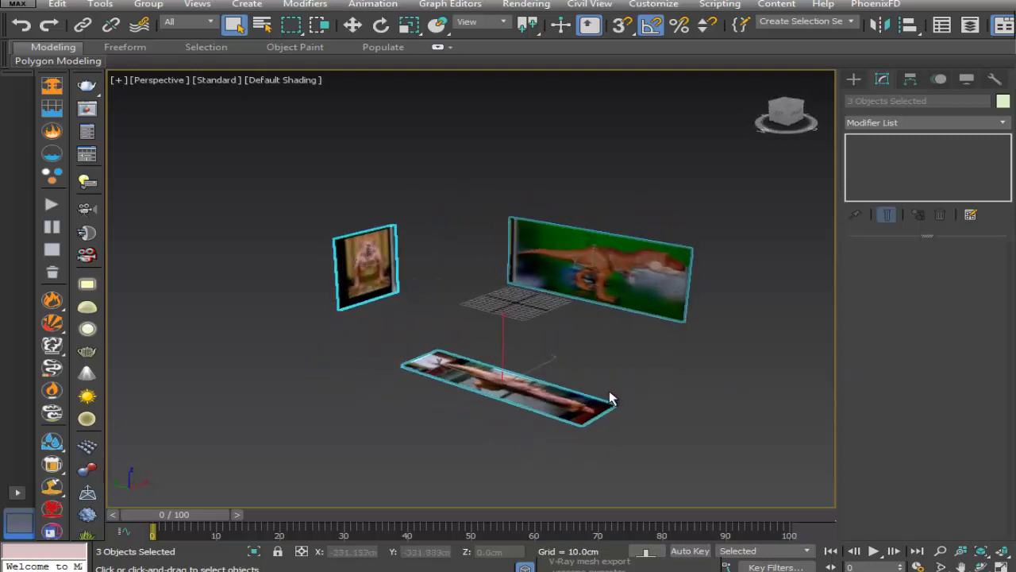
pyautogui.click(605, 367)
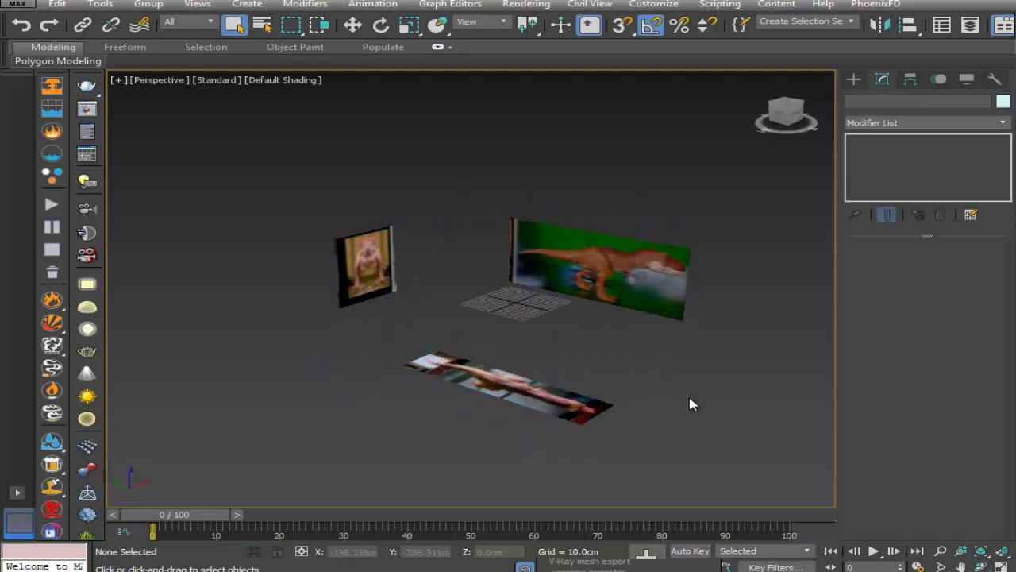
# Examine how the dinosaur lines up with the grid's origin axes in the Top, Left and Front views
pyautogui.click(1000, 565)
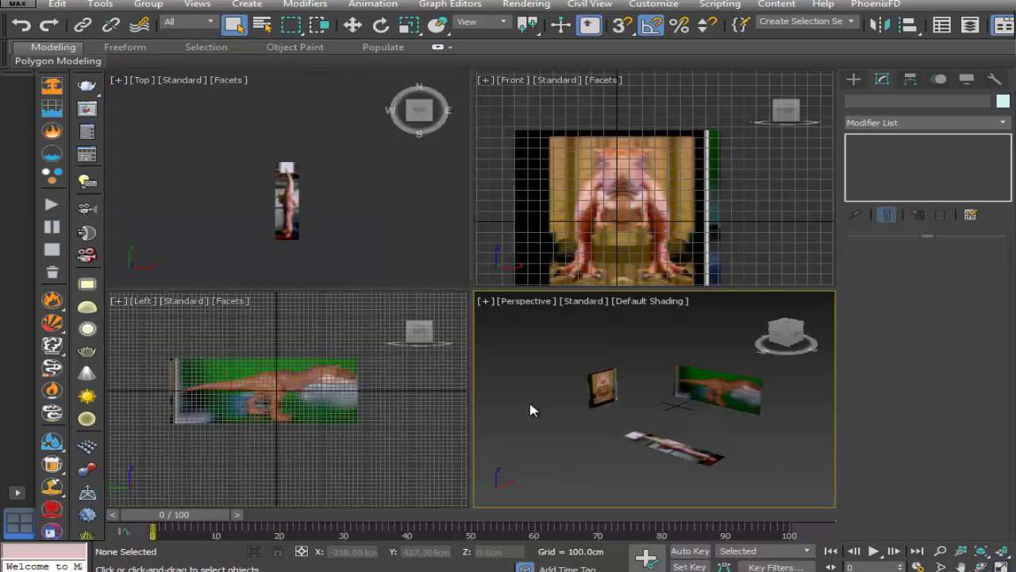
pyautogui.scroll(-3, 297, 234)
pyautogui.scroll(6, 258, 230)
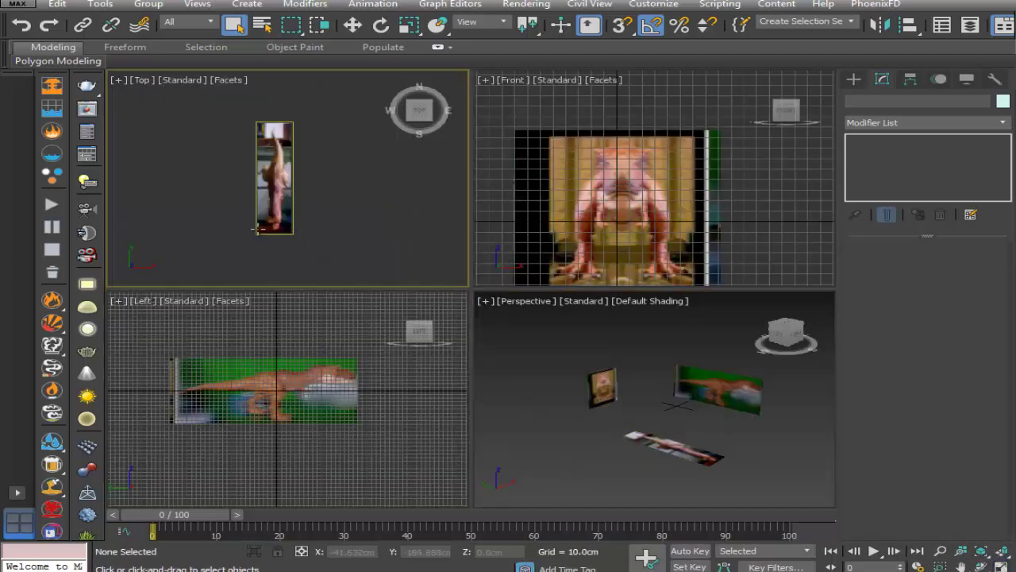
pyautogui.scroll(4, 257, 228)
pyautogui.moveTo(346, 190); pyautogui.dragTo(328, 228, button='middle')
pyautogui.moveTo(333, 316); pyautogui.dragTo(333, 327, button='middle')
pyautogui.click(366, 214)
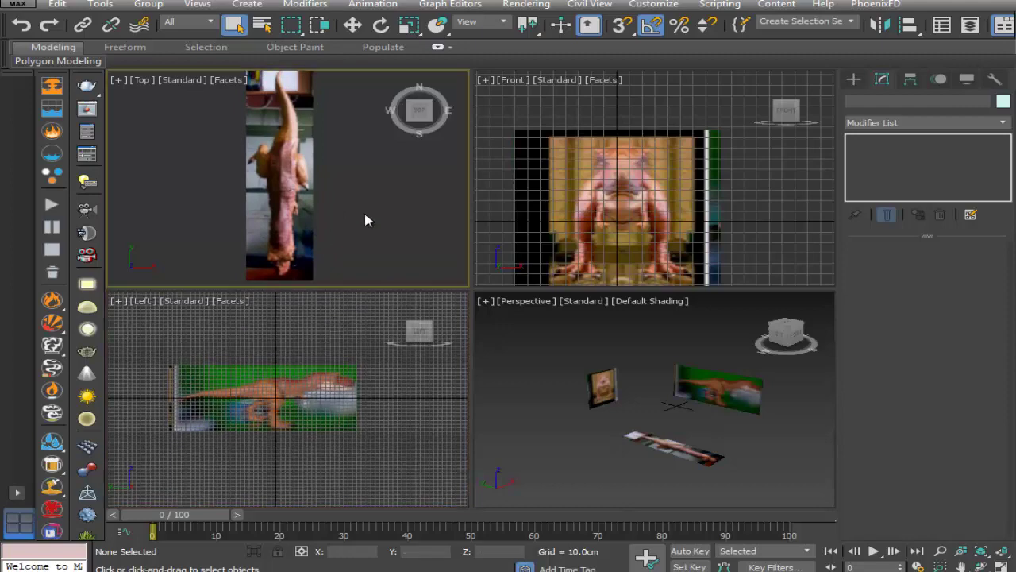
pyautogui.scroll(6, 325, 410)
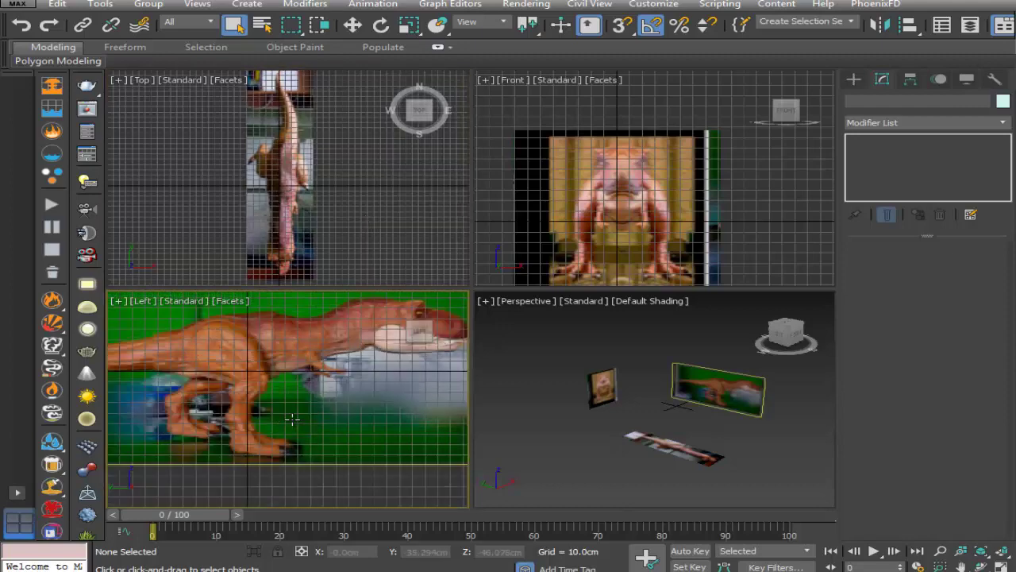
pyautogui.scroll(5, 314, 410)
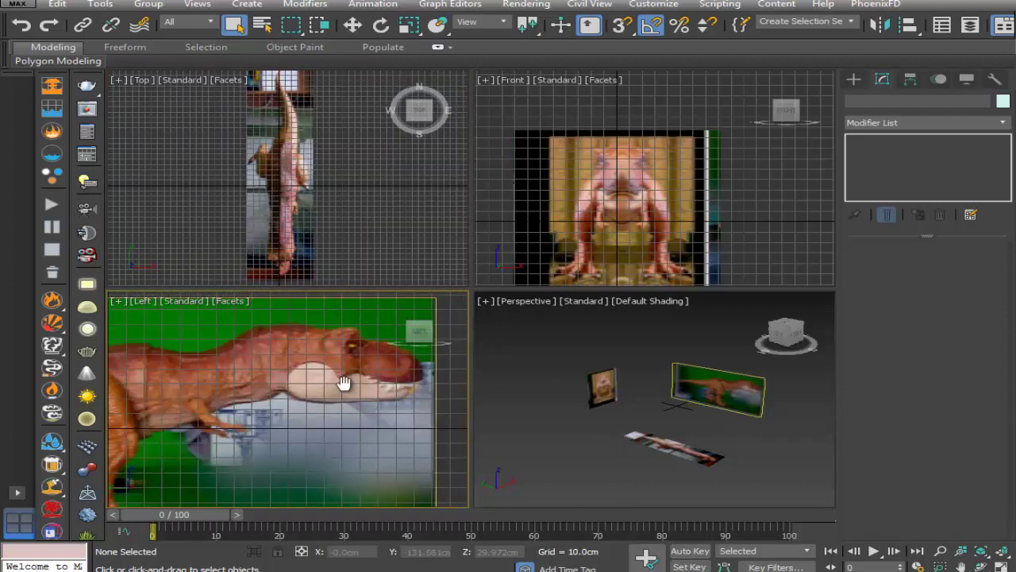
pyautogui.scroll(-3, 324, 407)
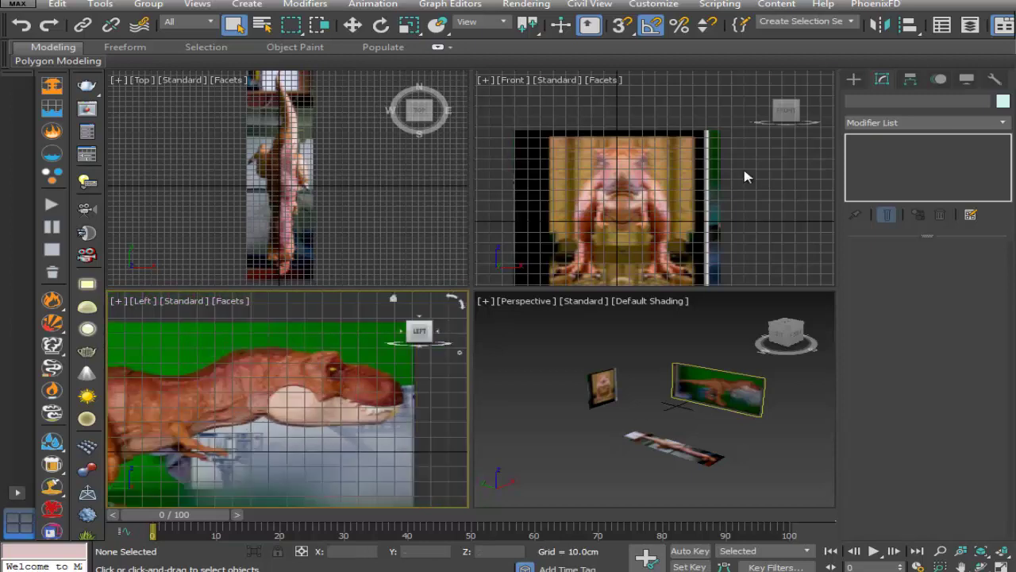
pyautogui.scroll(2, 691, 167)
pyautogui.scroll(3, 690, 167)
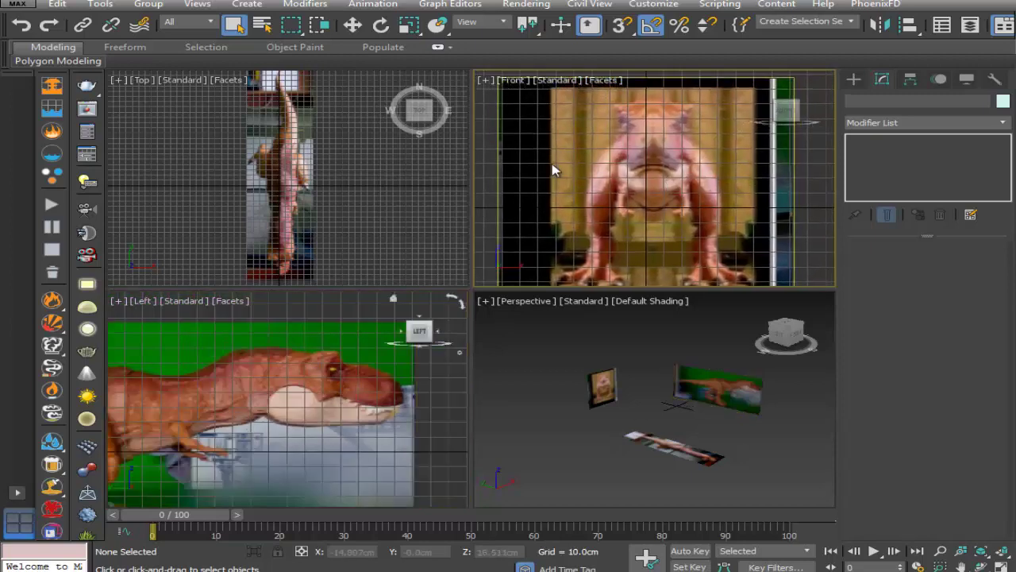
# Shift the front-view plane along X to about -4.4 cm to align the dinosaur's center with the vertical origin axis
pyautogui.press('w')
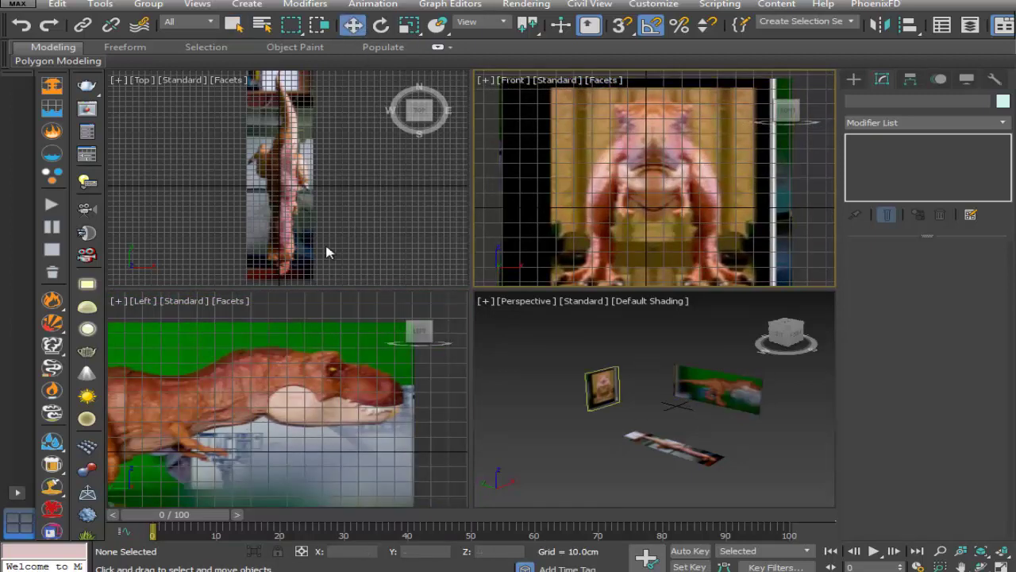
pyautogui.click(699, 200)
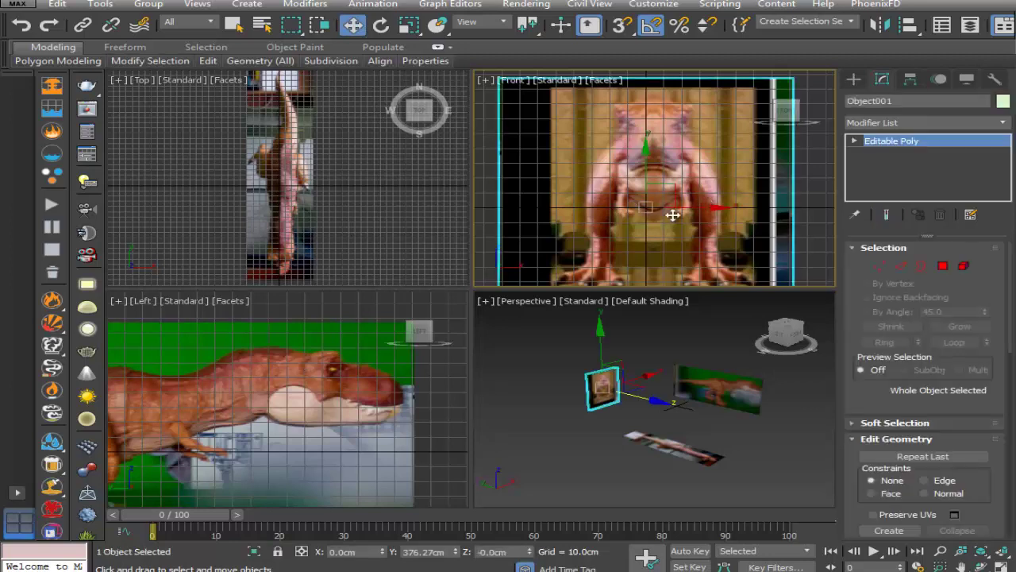
pyautogui.moveTo(712, 208); pyautogui.dragTo(705, 208)
pyautogui.scroll(5, 637, 224)
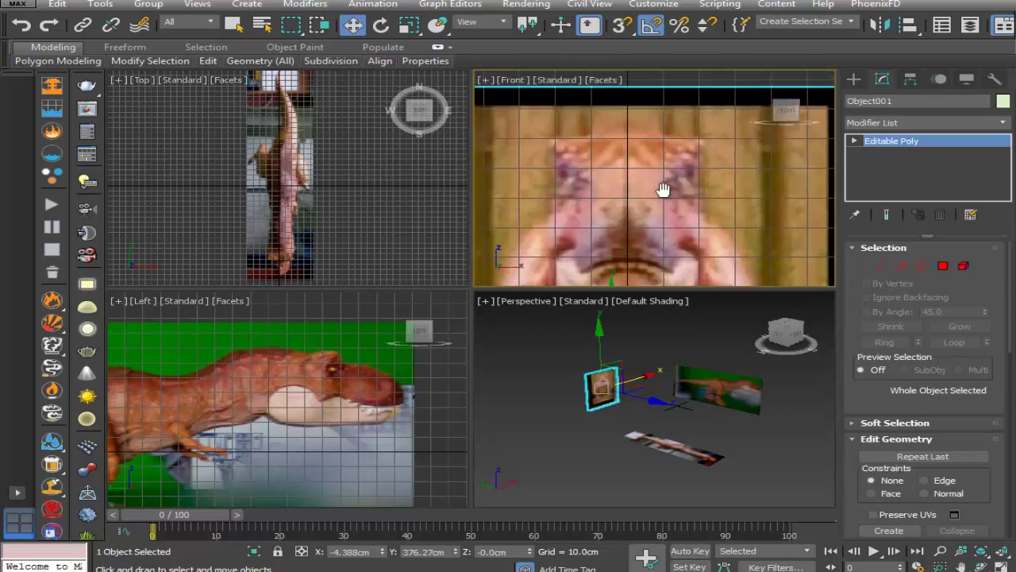
pyautogui.moveTo(663, 190); pyautogui.dragTo(668, 109, button='middle')
pyautogui.scroll(-4, 668, 109)
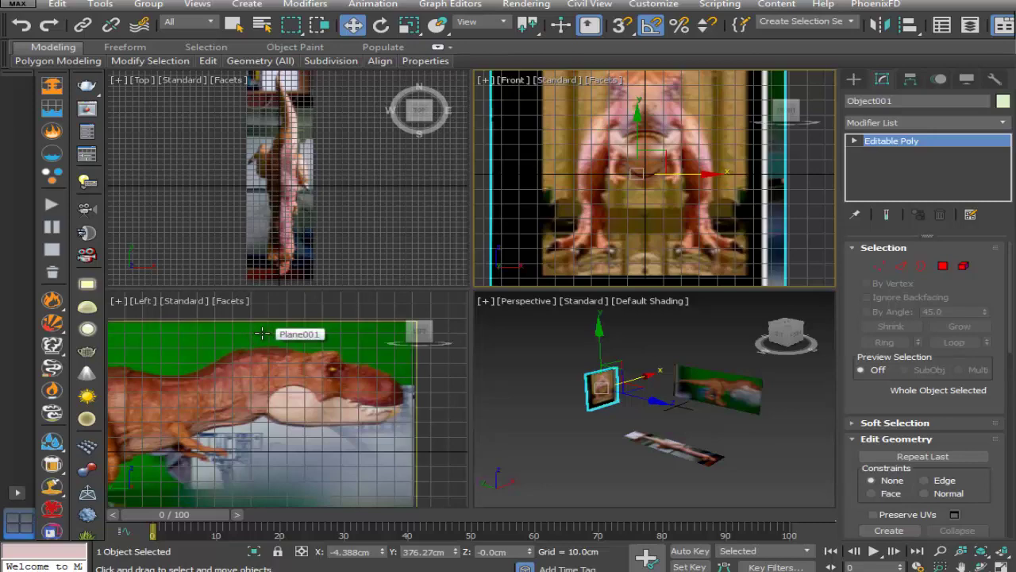
pyautogui.moveTo(691, 173); pyautogui.dragTo(702, 185, button='middle')
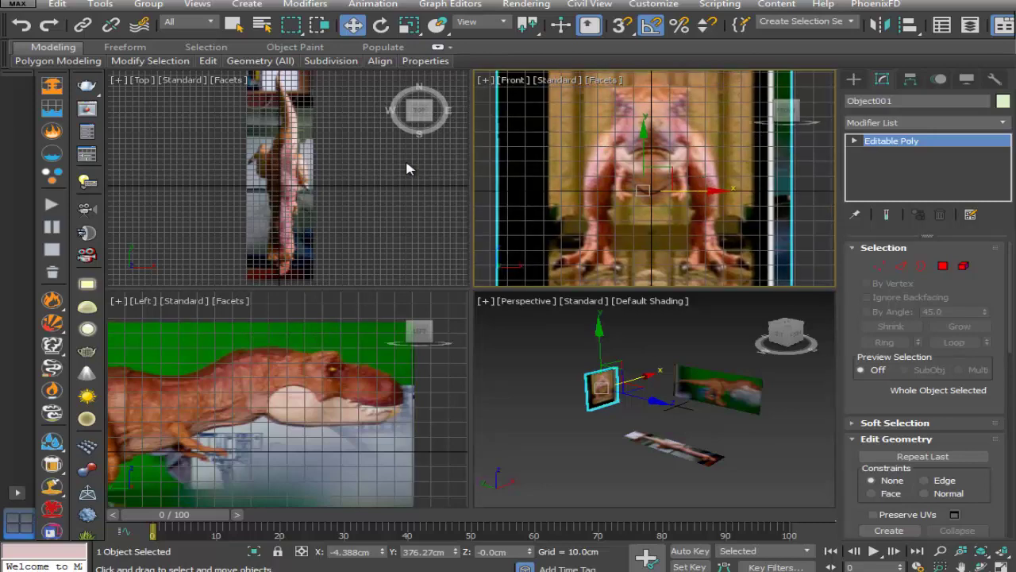
# Shift the top-view plane along X to about -0.5 cm, aligning the dinosaur's head with the vertical origin axis
pyautogui.moveTo(295, 208); pyautogui.dragTo(306, 196, button='middle')
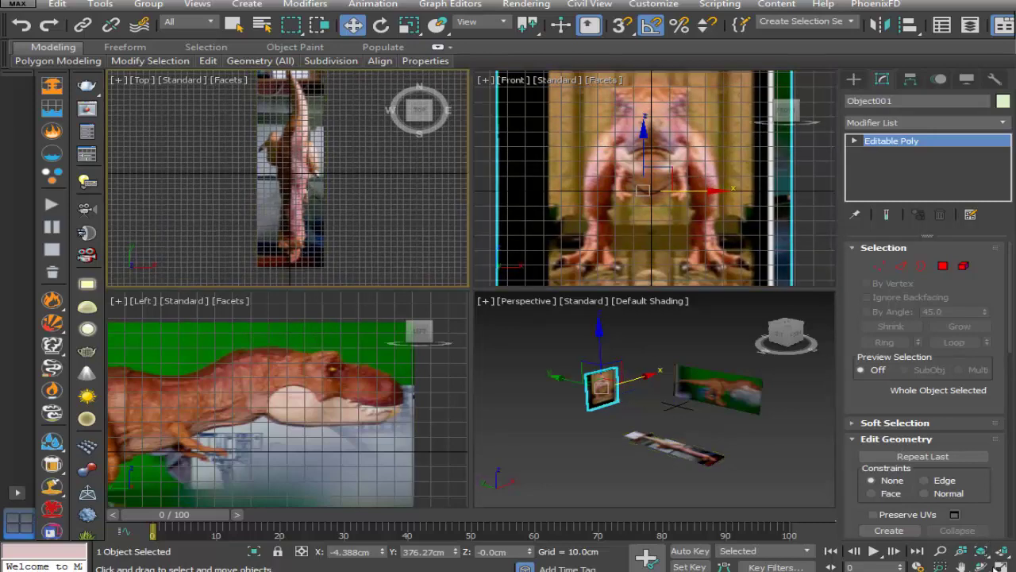
pyautogui.click(1000, 566)
pyautogui.moveTo(475, 407); pyautogui.dragTo(450, 340, button='middle')
pyautogui.scroll(8, 450, 340)
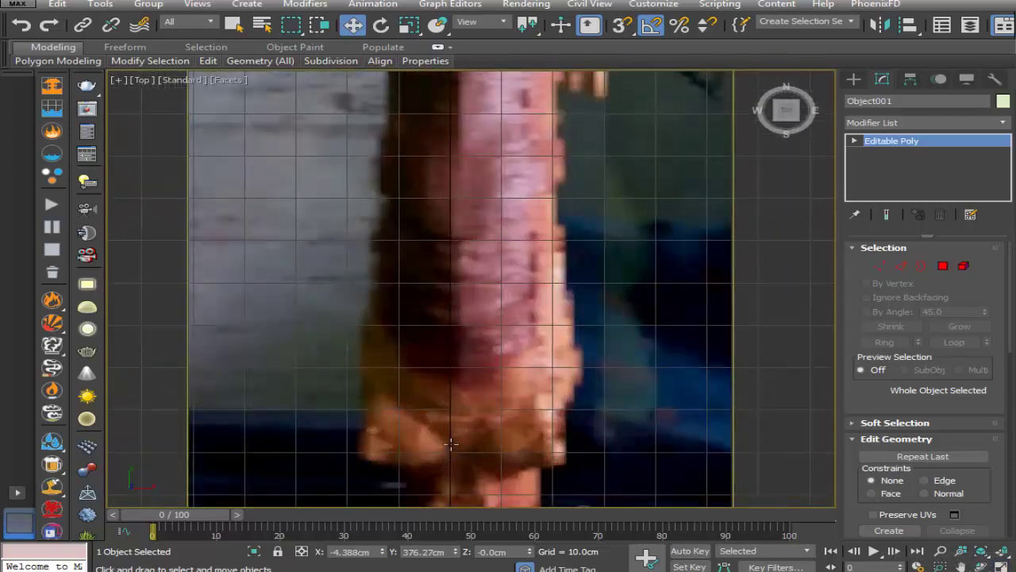
pyautogui.scroll(-3, 456, 249)
pyautogui.click(455, 250)
pyautogui.scroll(-3, 520, 258)
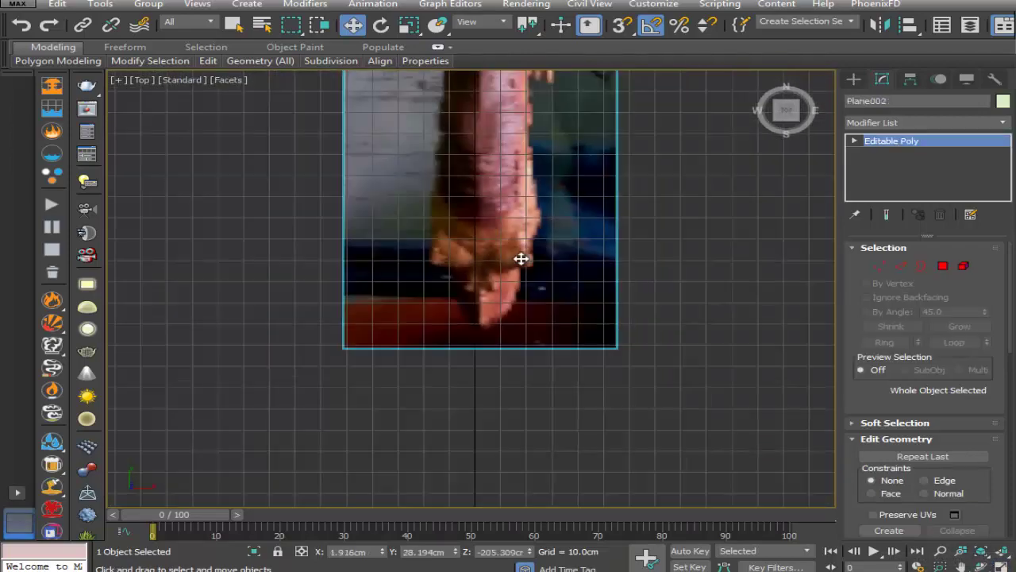
pyautogui.scroll(-3, 521, 258)
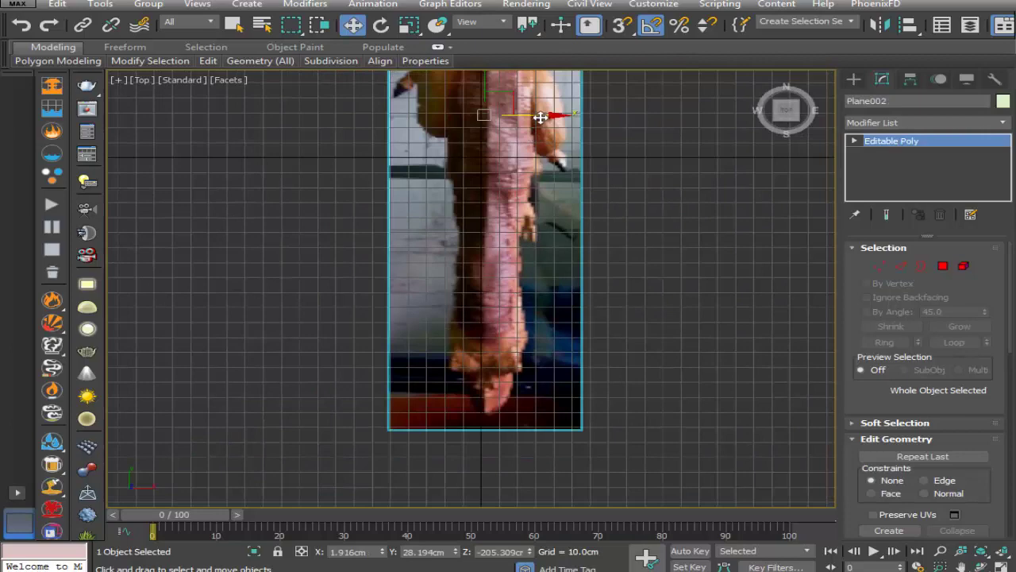
pyautogui.moveTo(539, 117); pyautogui.dragTo(536, 117)
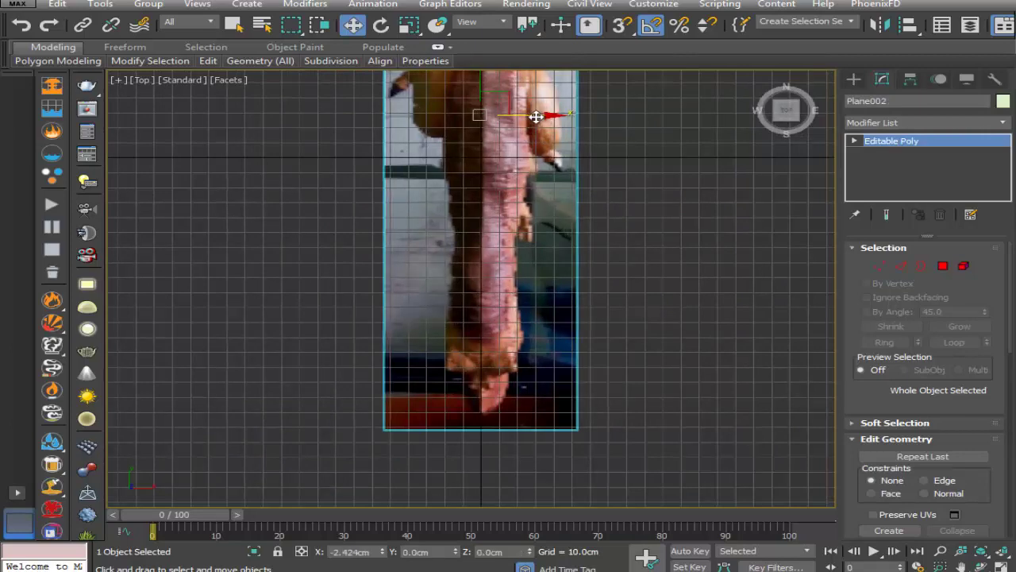
pyautogui.scroll(5, 487, 413)
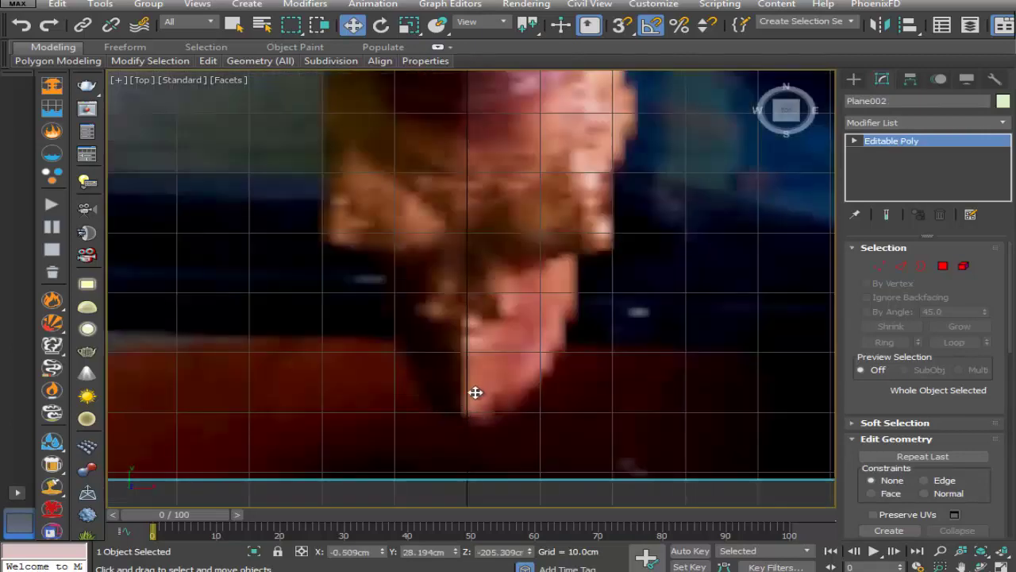
pyautogui.scroll(-5, 497, 312)
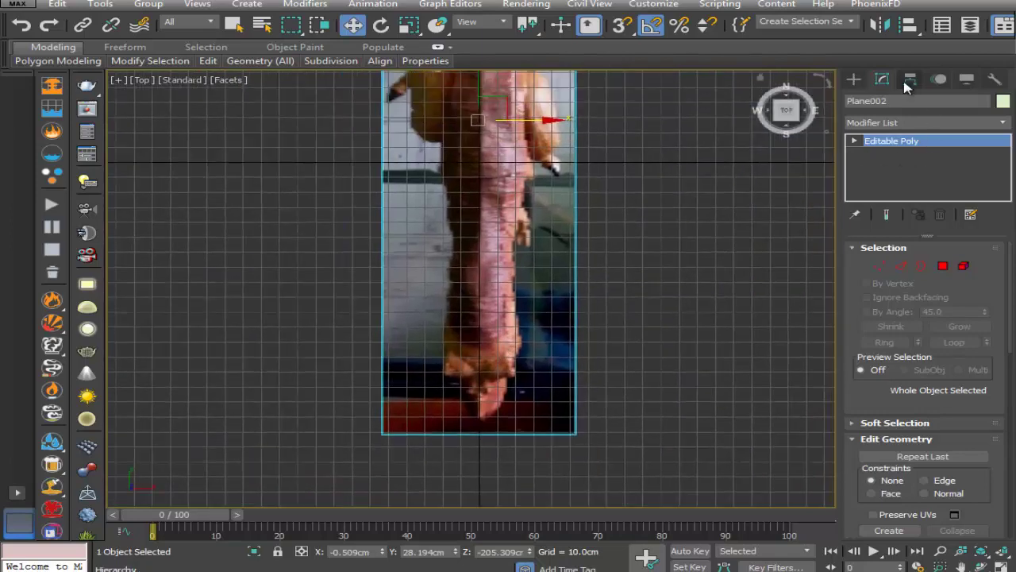
# Move only the top-view plane's pivot down to the dinosaur's head, at about Y -134 cm
pyautogui.click(910, 79)
pyautogui.moveTo(454, 134); pyautogui.dragTo(455, 146, button='middle')
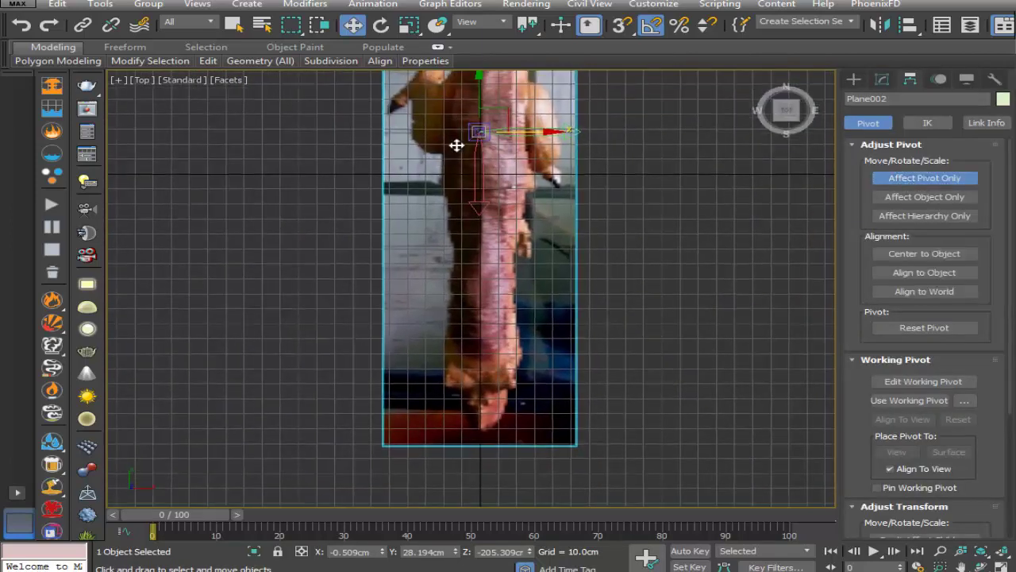
pyautogui.moveTo(481, 86); pyautogui.dragTo(514, 329)
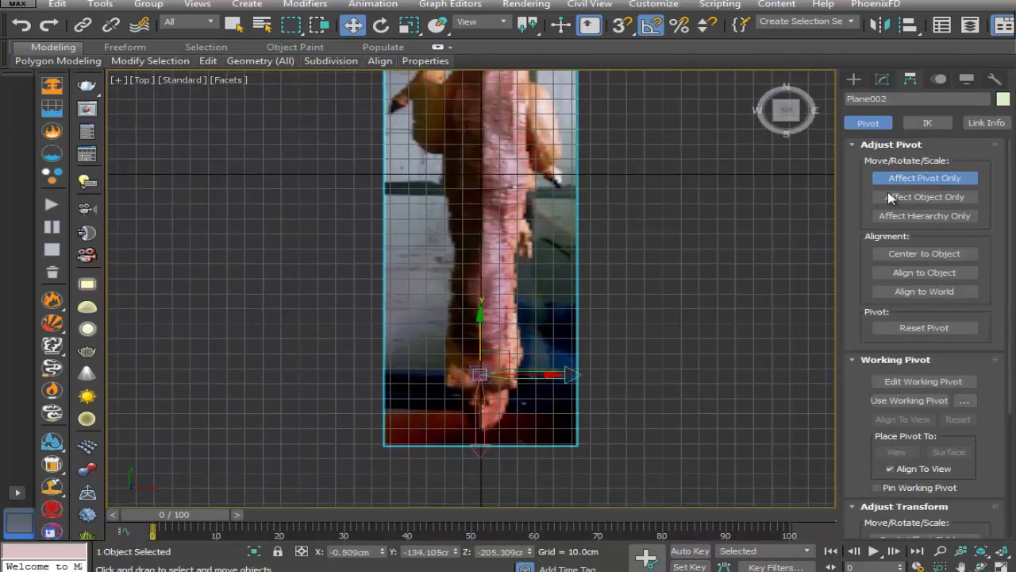
pyautogui.click(915, 181)
# Fine-tune the top-view plane's X position to about -0.26 cm so the head sits closer to the origin axis
pyautogui.moveTo(549, 393); pyautogui.dragTo(544, 326, button='middle')
pyautogui.scroll(6, 481, 328)
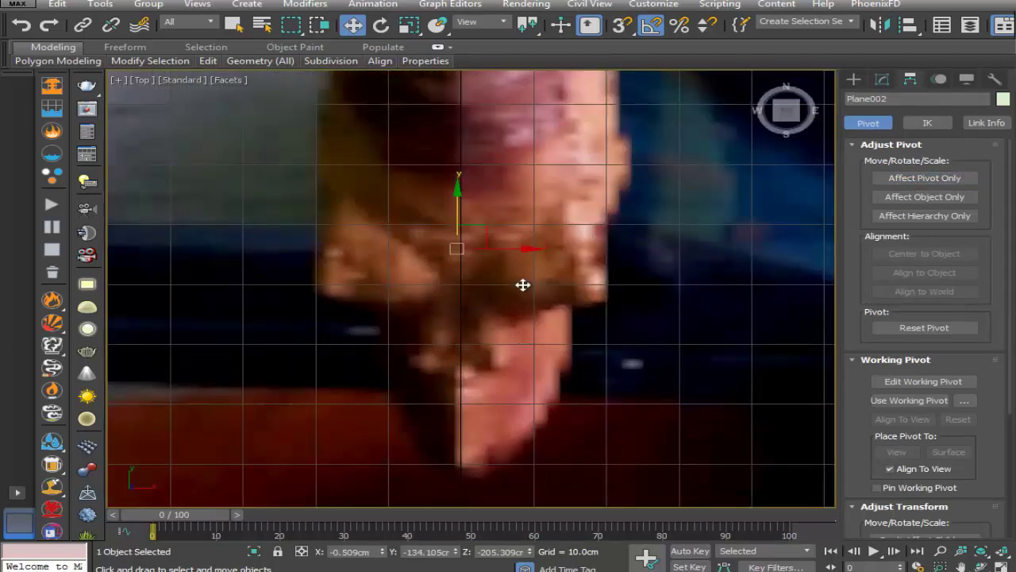
pyautogui.moveTo(508, 248); pyautogui.dragTo(510, 249)
pyautogui.scroll(-3, 506, 328)
pyautogui.scroll(-5, 506, 328)
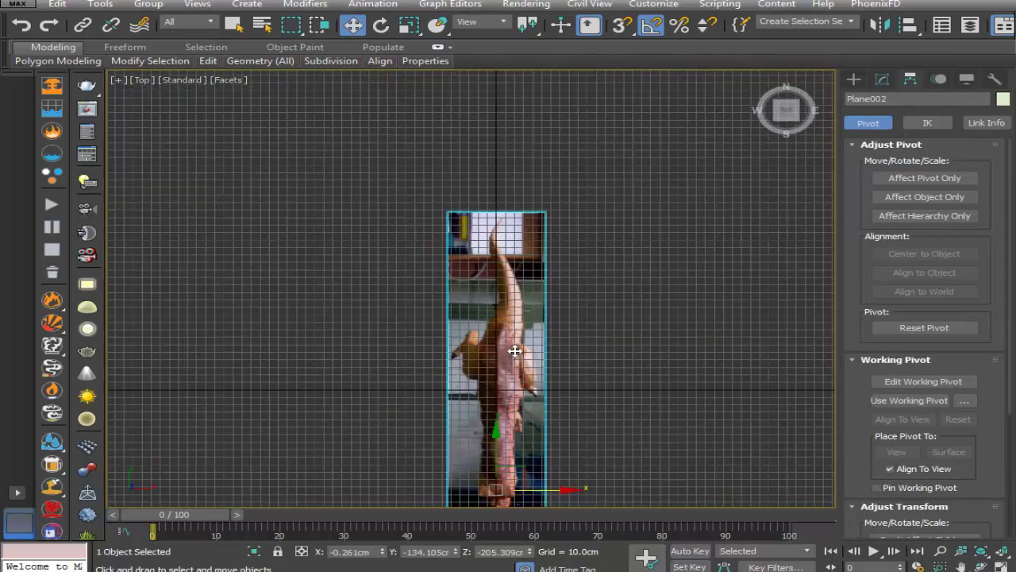
pyautogui.moveTo(516, 391); pyautogui.dragTo(494, 301, button='middle')
pyautogui.scroll(3, 494, 300)
# Return to the four-viewport layout with nothing selected and compare the aligned blueprints in the orthographic views
pyautogui.click(231, 24)
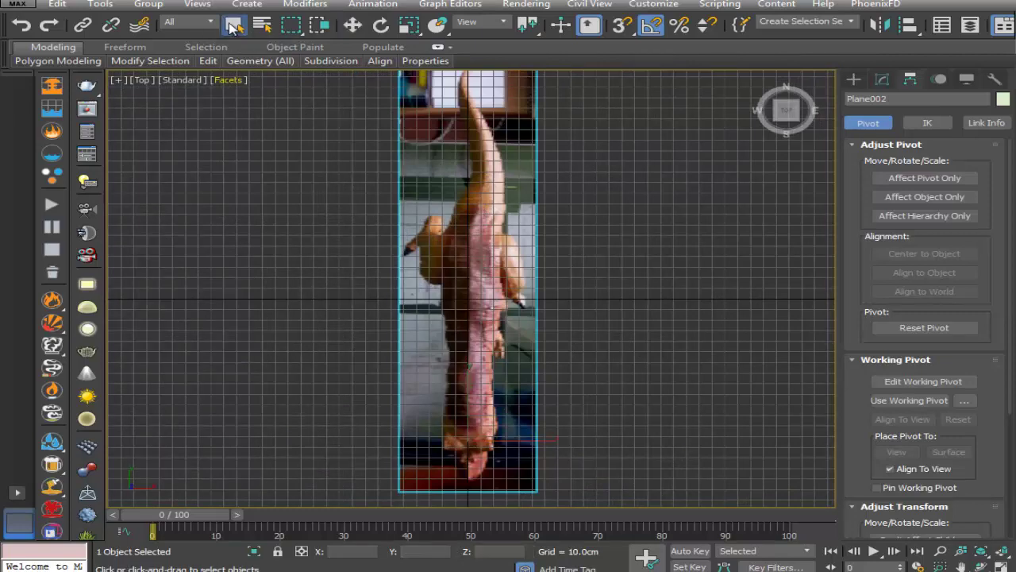
pyautogui.click(855, 80)
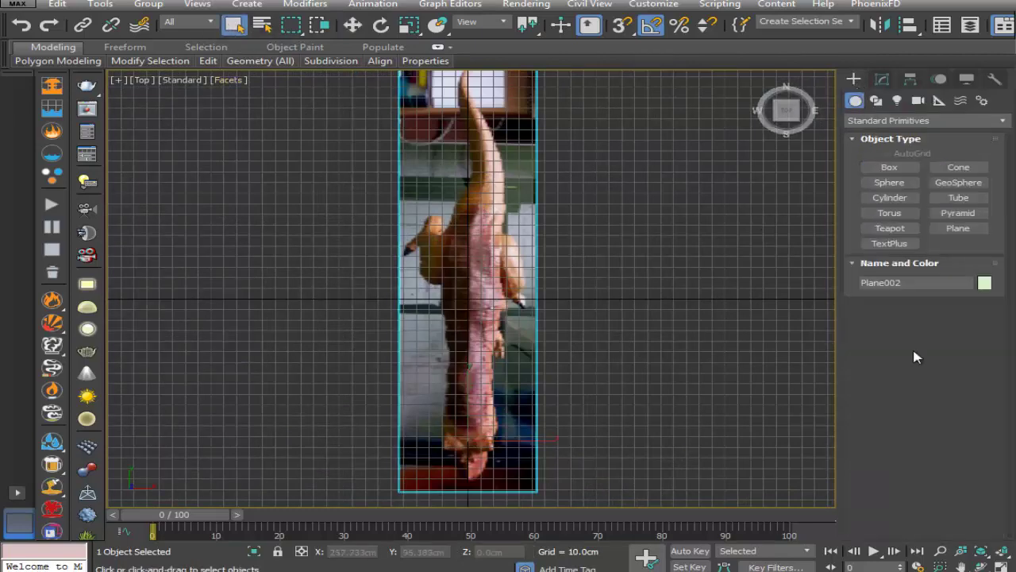
pyautogui.click(1002, 567)
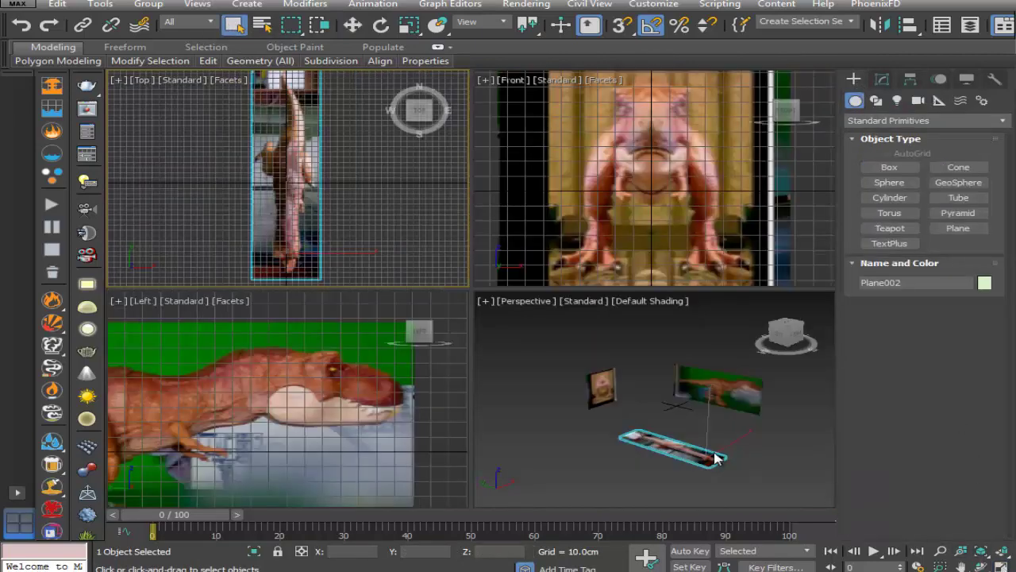
pyautogui.click(733, 441)
pyautogui.scroll(-3, 646, 159)
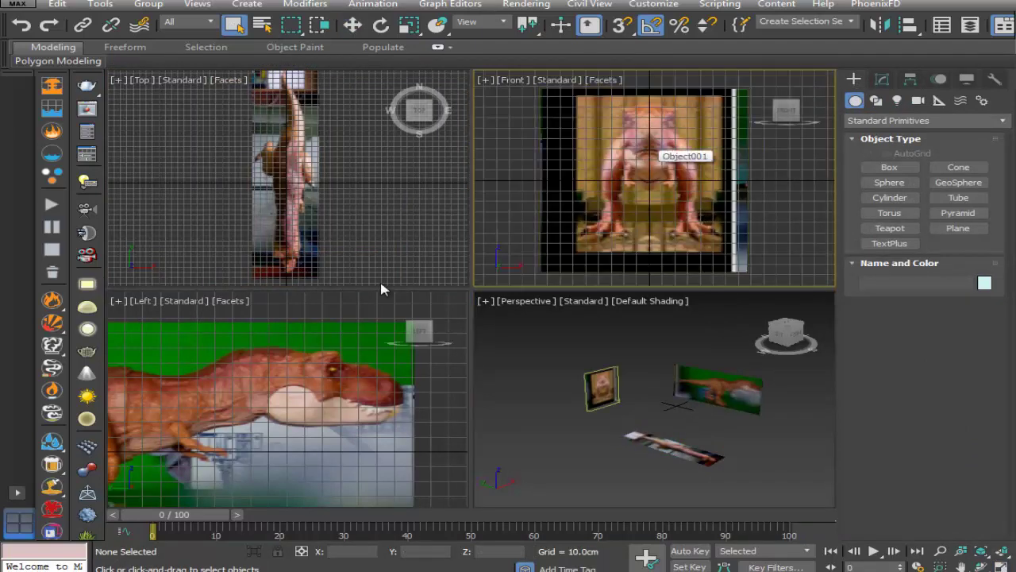
pyautogui.scroll(-4, 255, 413)
pyautogui.moveTo(289, 398); pyautogui.dragTo(328, 406, button='middle')
pyautogui.scroll(5, 295, 229)
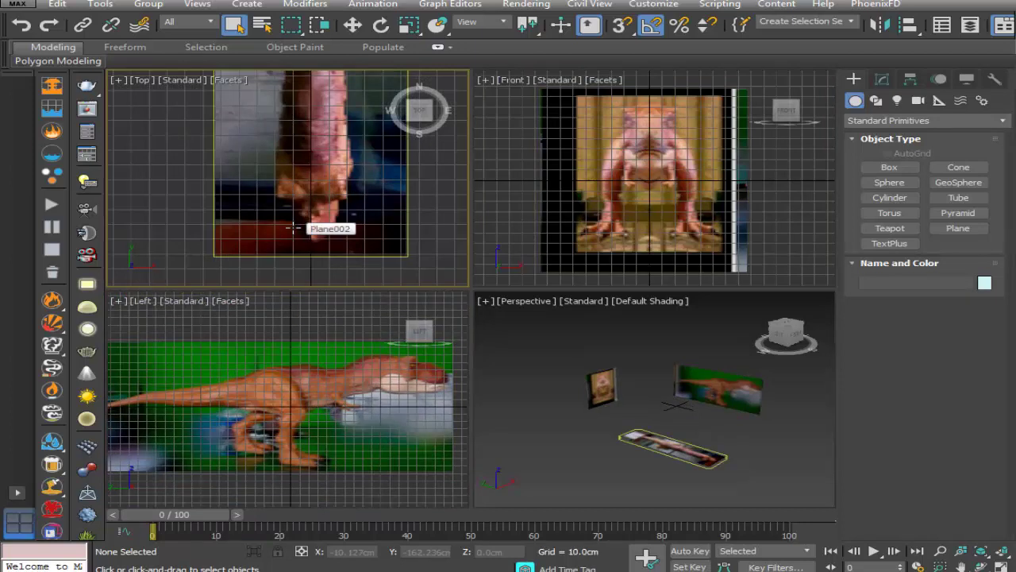
pyautogui.moveTo(308, 214); pyautogui.dragTo(301, 238, button='middle')
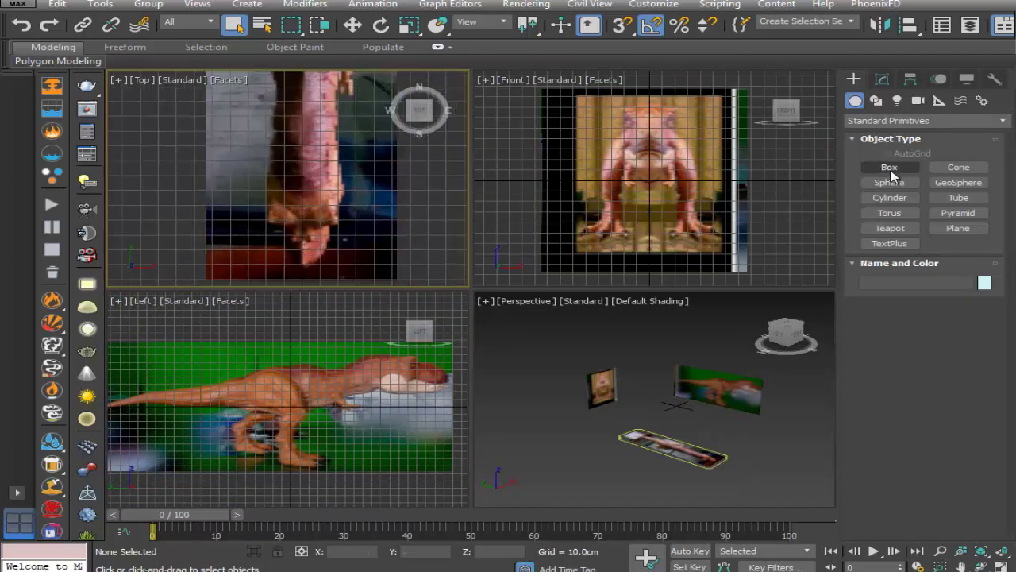
# Switch to Notepad, replace the text with a note beginning "vamos a empezar, como ven el blueprint esta", and minimize the window
pyautogui.hotkey('alt', 'Tab')
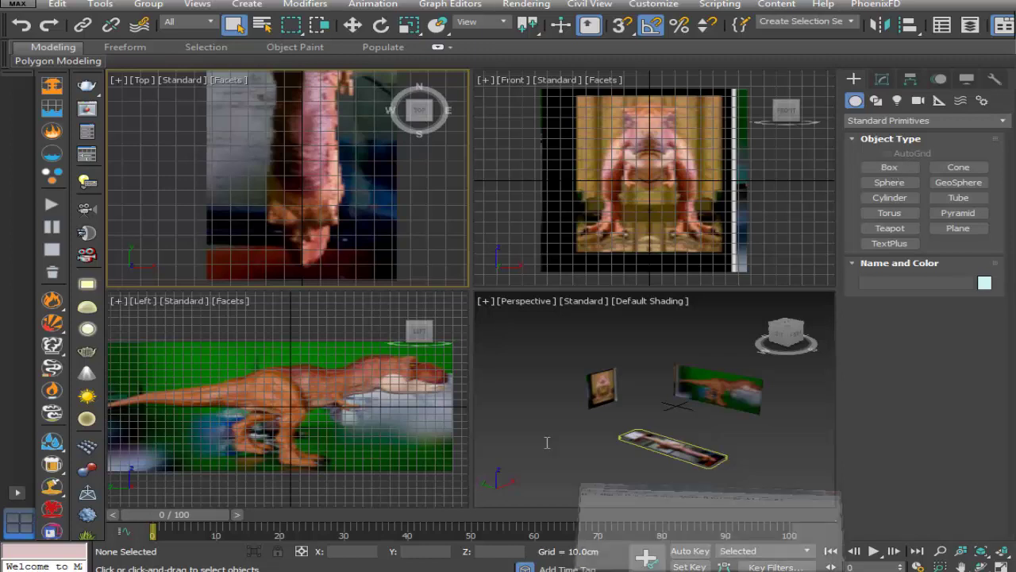
pyautogui.moveTo(779, 300); pyautogui.dragTo(0, 327)
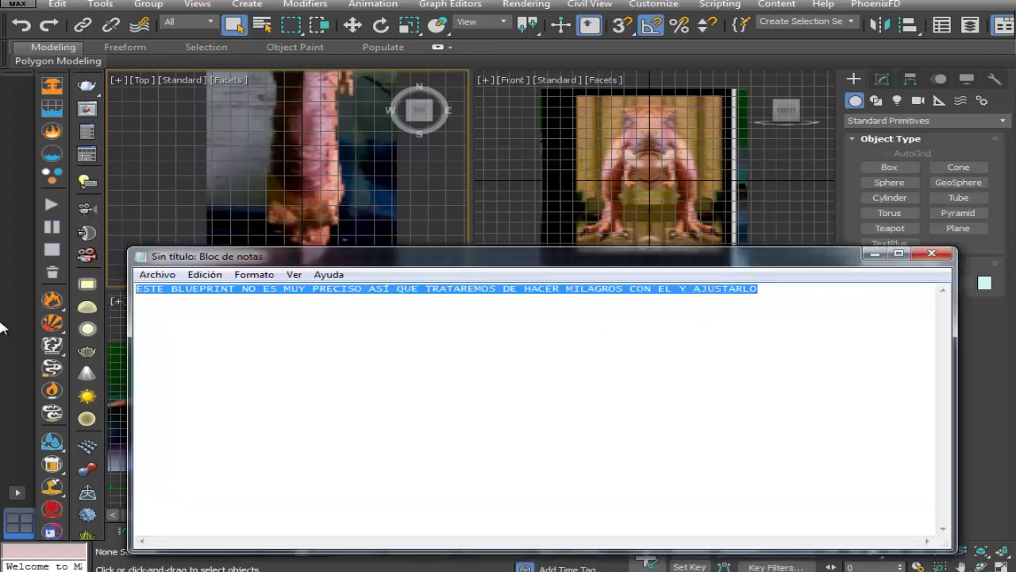
pyautogui.press('BackSpace')
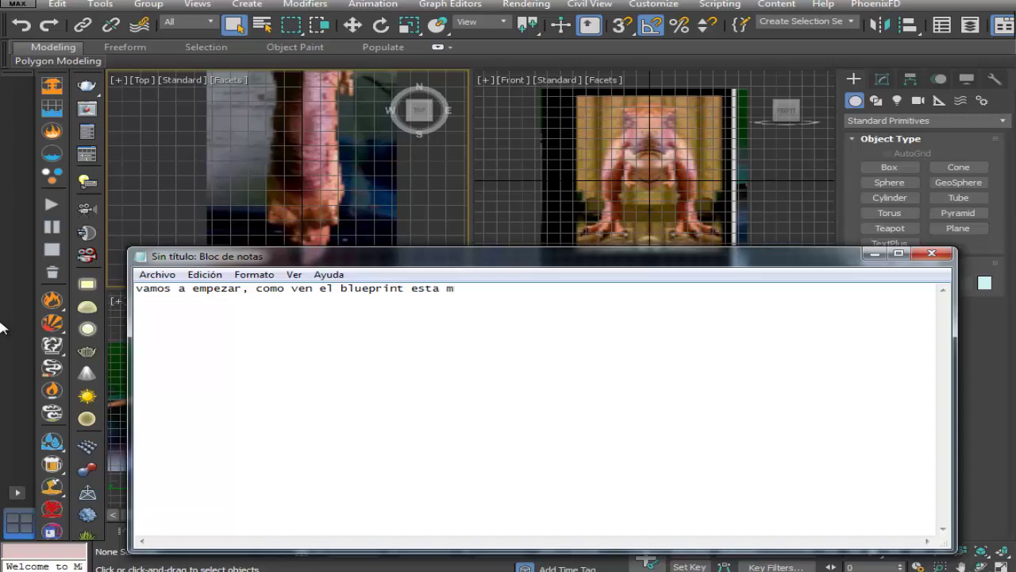
pyautogui.write('sparejo')
pyautogui.click(872, 253)
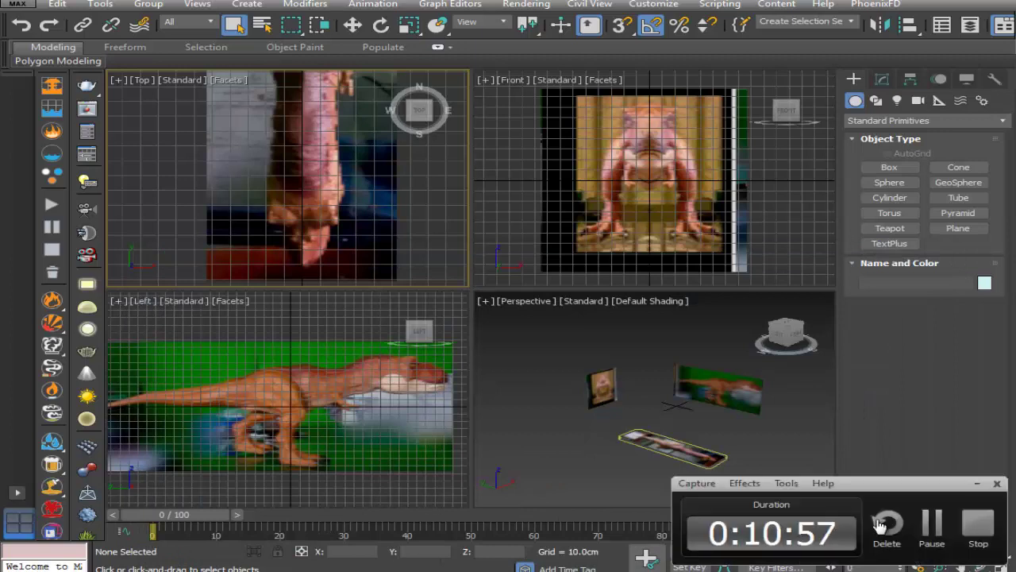
pyautogui.click(932, 523)
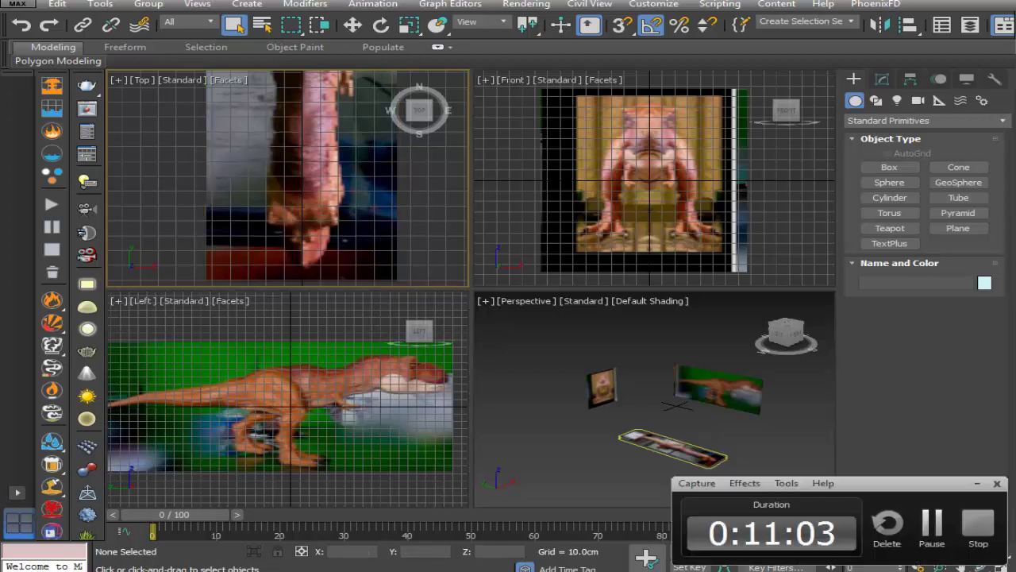
pyautogui.click(930, 528)
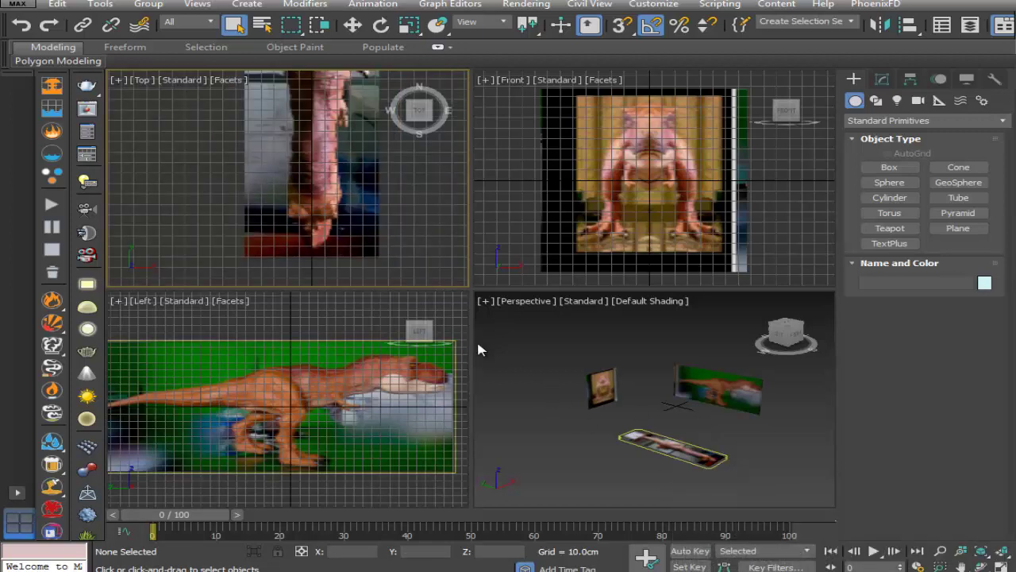